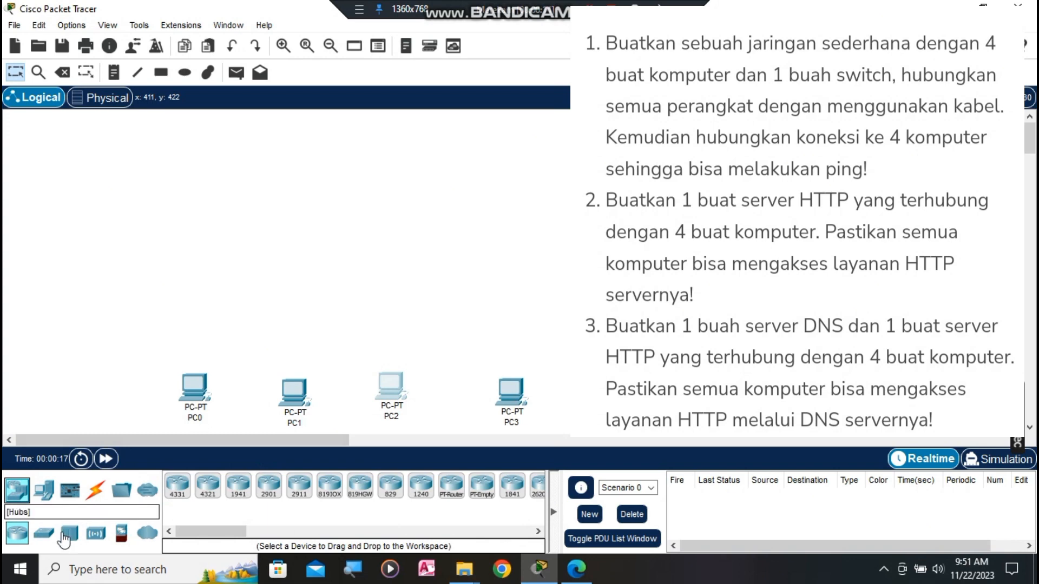
Step: Place a 2960 switch, Switch0, above the four PCs
{"action": "left_click", "coordinate": [44, 533]}
{"action": "left_click", "coordinate": [191, 489]}
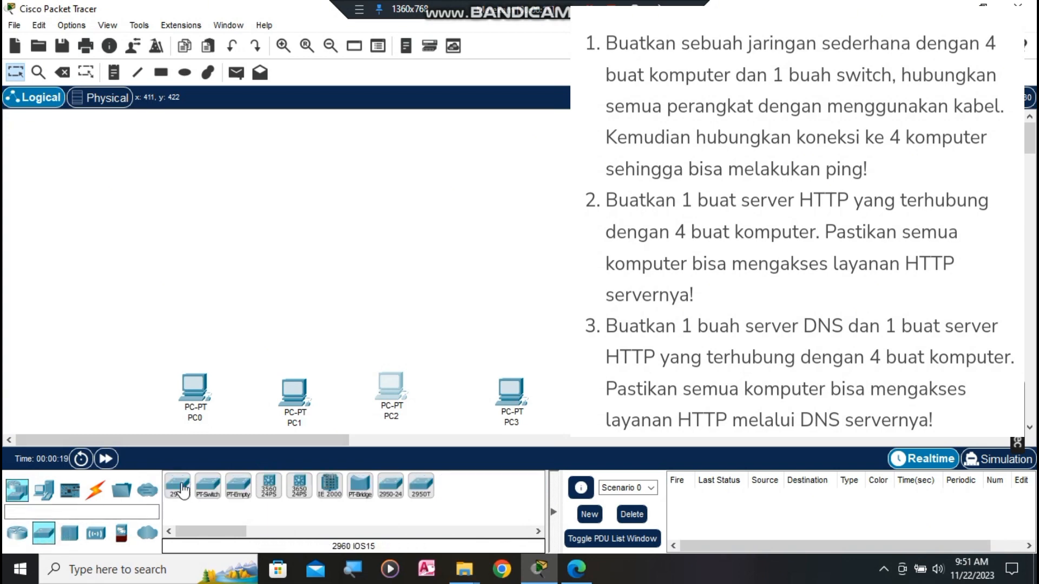
{"action": "left_click", "coordinate": [363, 307]}
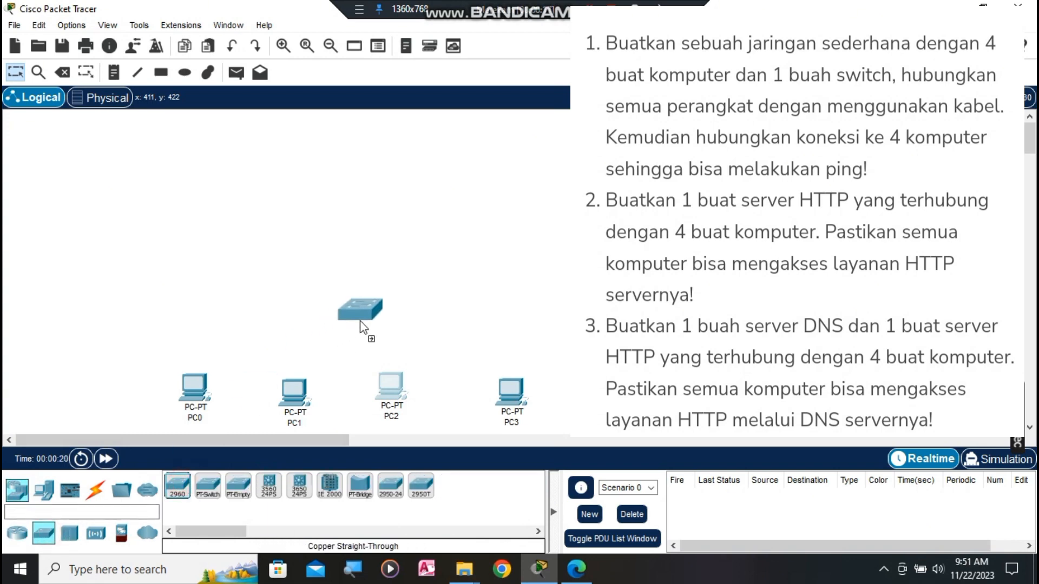
Step: Cable PC0 (to Fa0/1) and PC1 FastEthernet0 to Switch0 with copper straight-through links
{"action": "left_click", "coordinate": [95, 489]}
{"action": "left_click", "coordinate": [232, 489]}
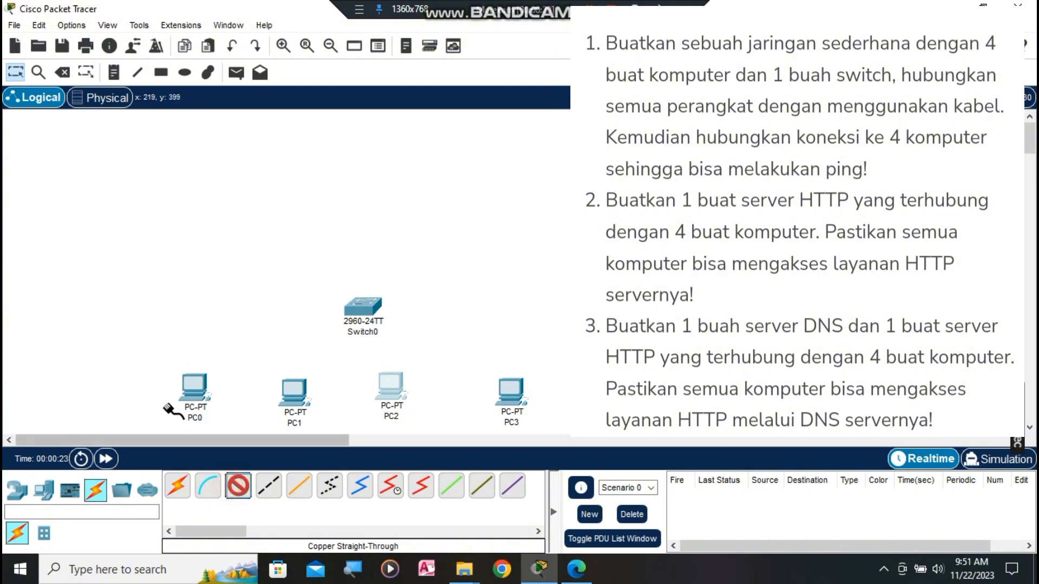
{"action": "left_click", "coordinate": [193, 386]}
{"action": "left_click", "coordinate": [254, 444]}
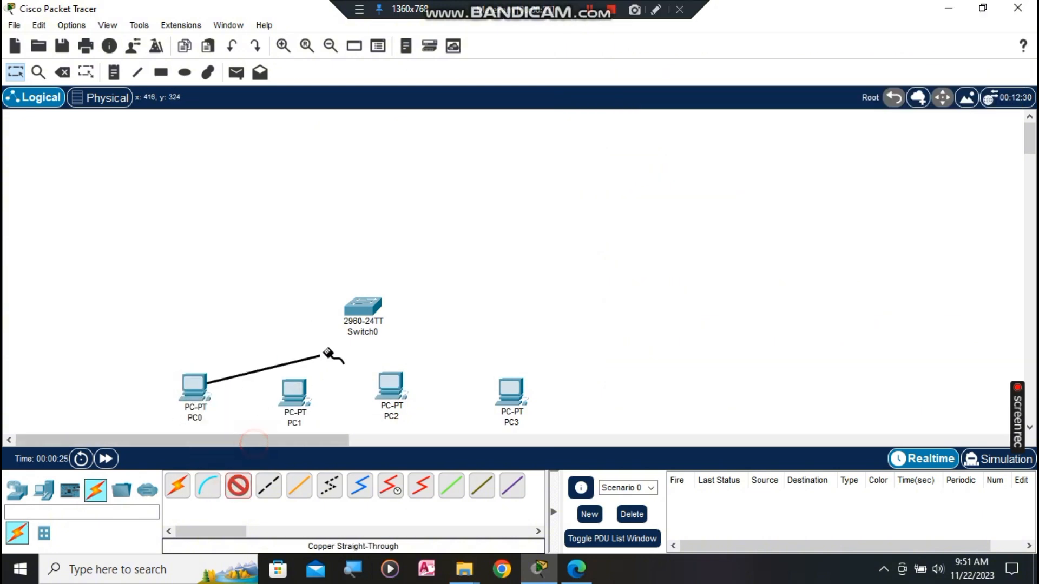
{"action": "left_click", "coordinate": [362, 308]}
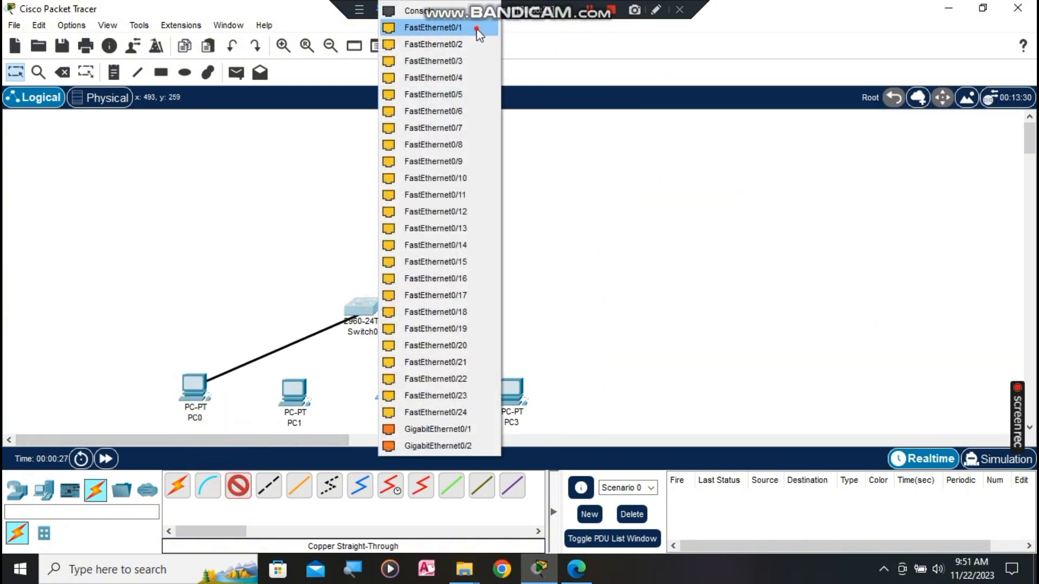
{"action": "left_click", "coordinate": [478, 28]}
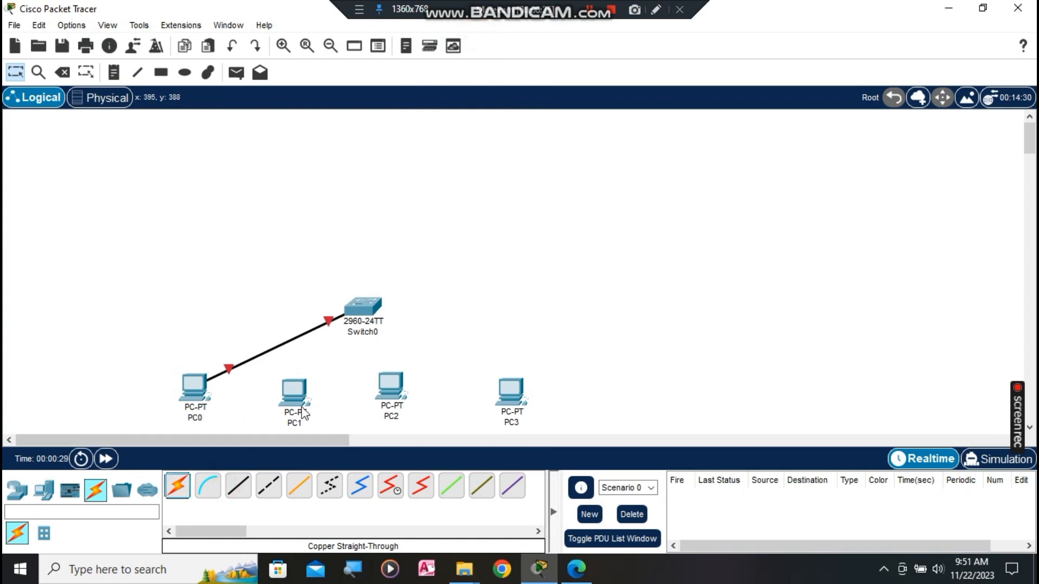
{"action": "left_click", "coordinate": [239, 487]}
{"action": "left_click", "coordinate": [301, 400]}
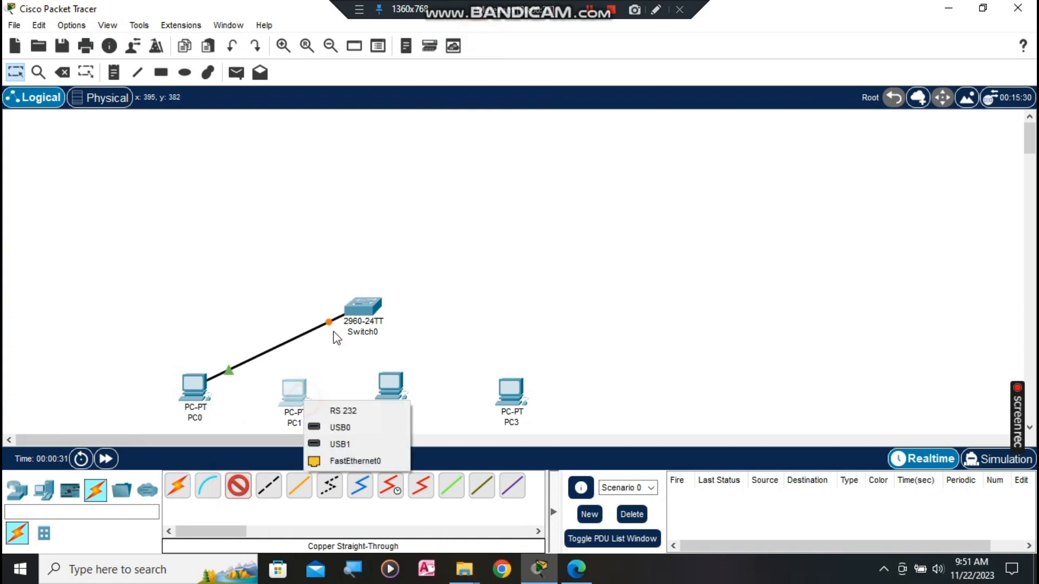
{"action": "left_click", "coordinate": [357, 460]}
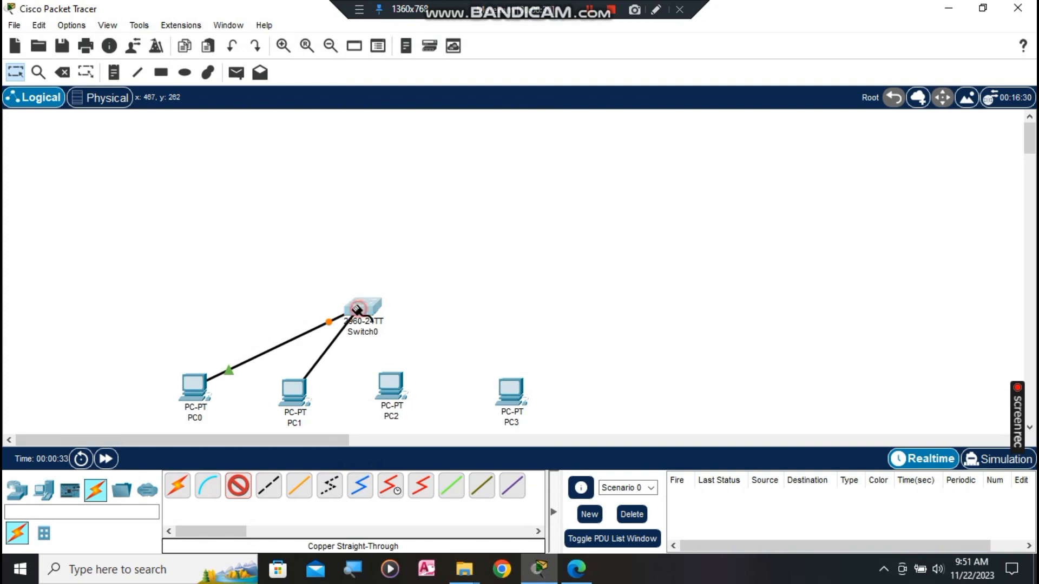
{"action": "left_click", "coordinate": [356, 310]}
{"action": "left_click", "coordinate": [378, 28]}
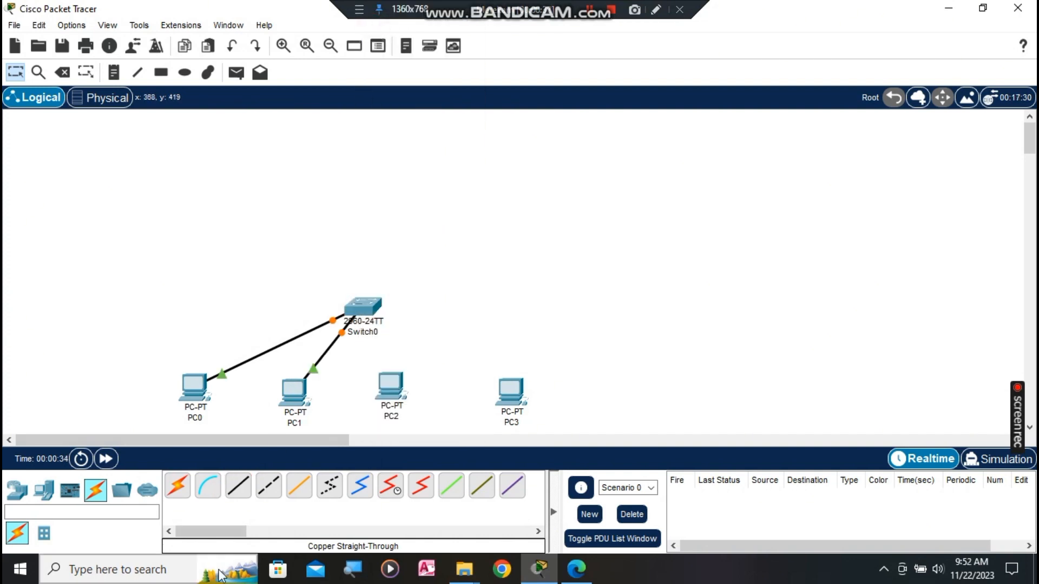
Step: Cable PC2 and PC3 FastEthernet0 to free Switch0 ports with copper straight-through links
{"action": "left_click", "coordinate": [239, 487]}
{"action": "left_click", "coordinate": [384, 388]}
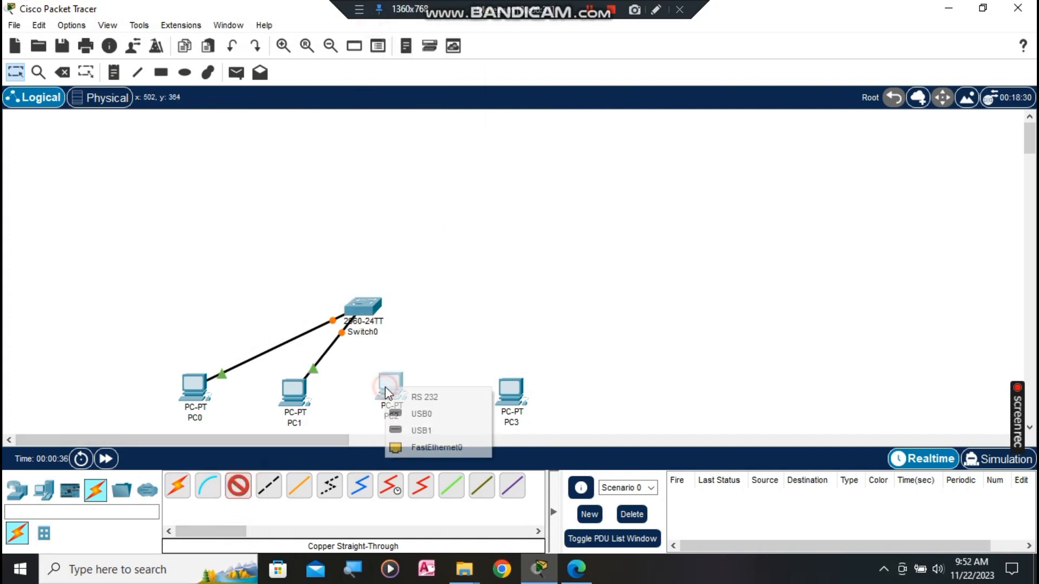
{"action": "left_click", "coordinate": [427, 450]}
{"action": "left_click", "coordinate": [356, 310]}
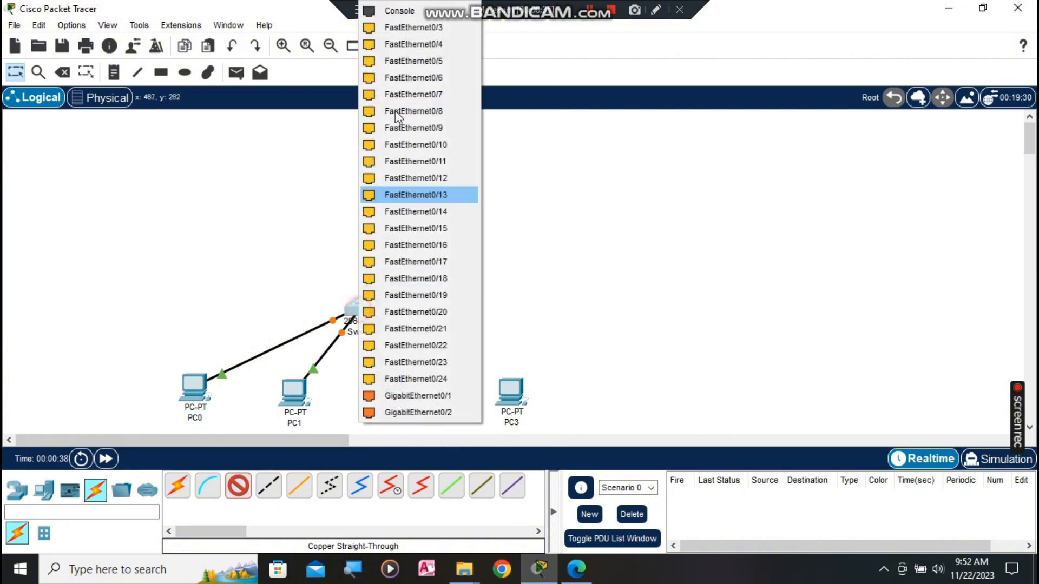
{"action": "left_click", "coordinate": [381, 28]}
{"action": "left_click", "coordinate": [239, 487]}
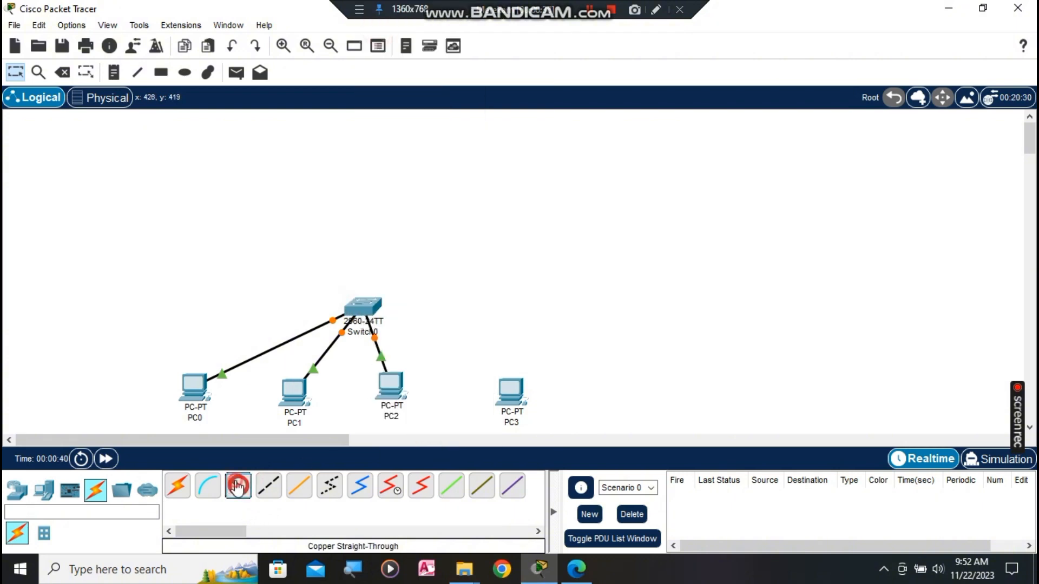
{"action": "left_click", "coordinate": [510, 390]}
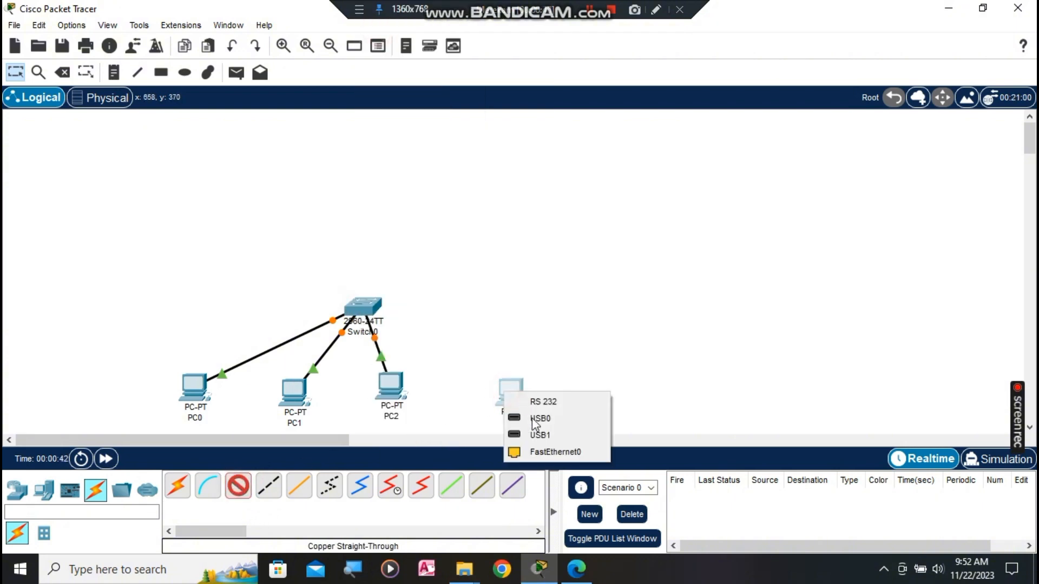
{"action": "left_click", "coordinate": [547, 451]}
{"action": "left_click", "coordinate": [358, 309]}
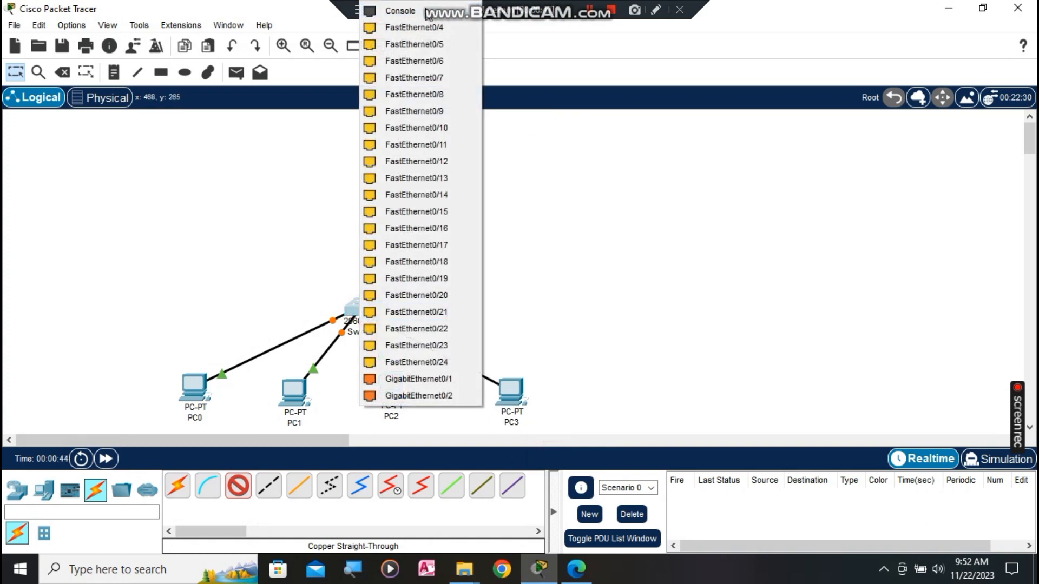
{"action": "left_click", "coordinate": [444, 27]}
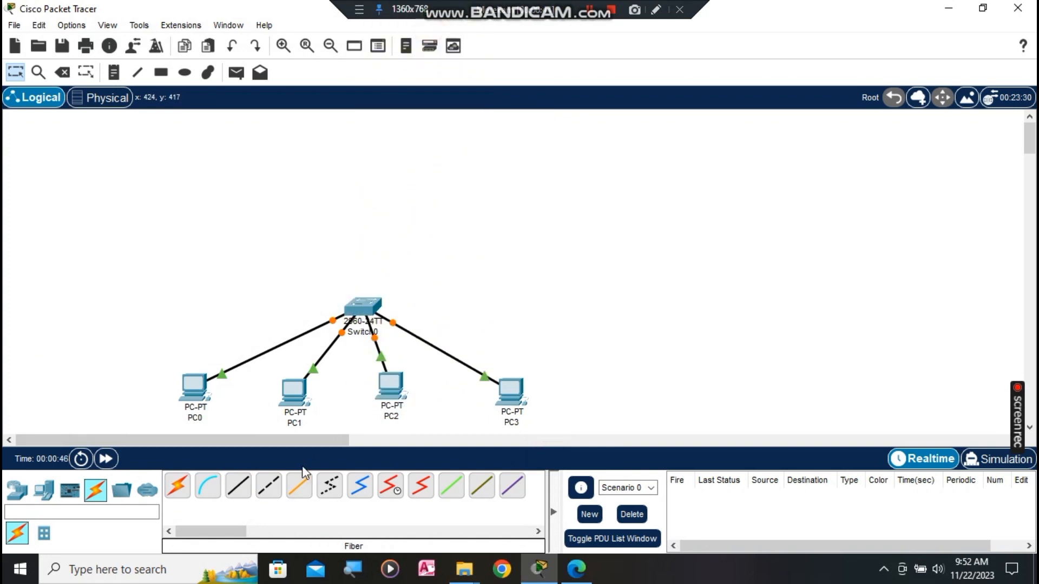
Step: Give PC0 static IP 192.168.1.2 with subnet mask 255.255.255.0
{"action": "left_click", "coordinate": [195, 392]}
{"action": "left_click", "coordinate": [423, 87]}
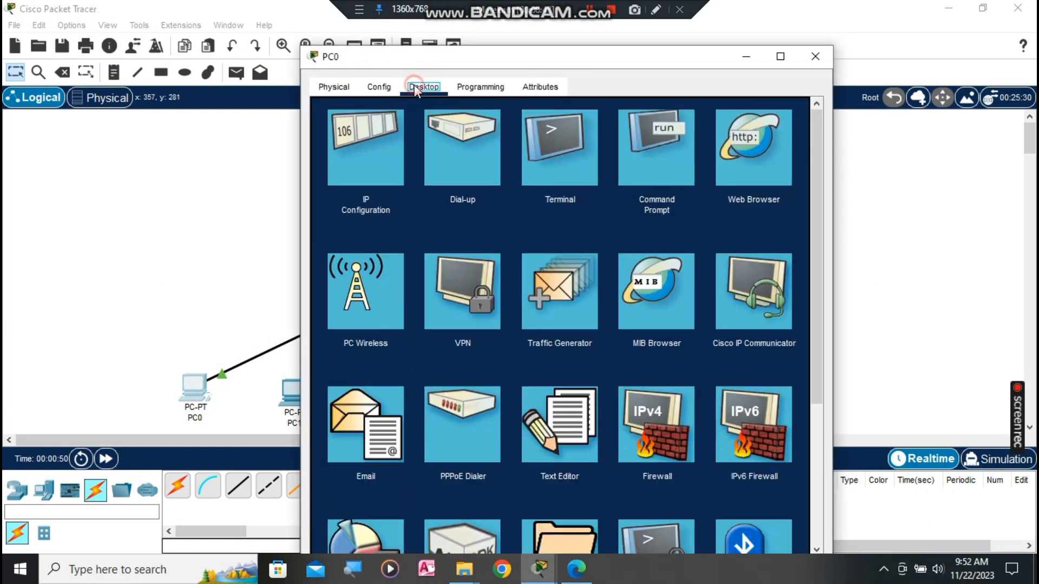
{"action": "left_click", "coordinate": [376, 147]}
{"action": "left_click", "coordinate": [523, 192]}
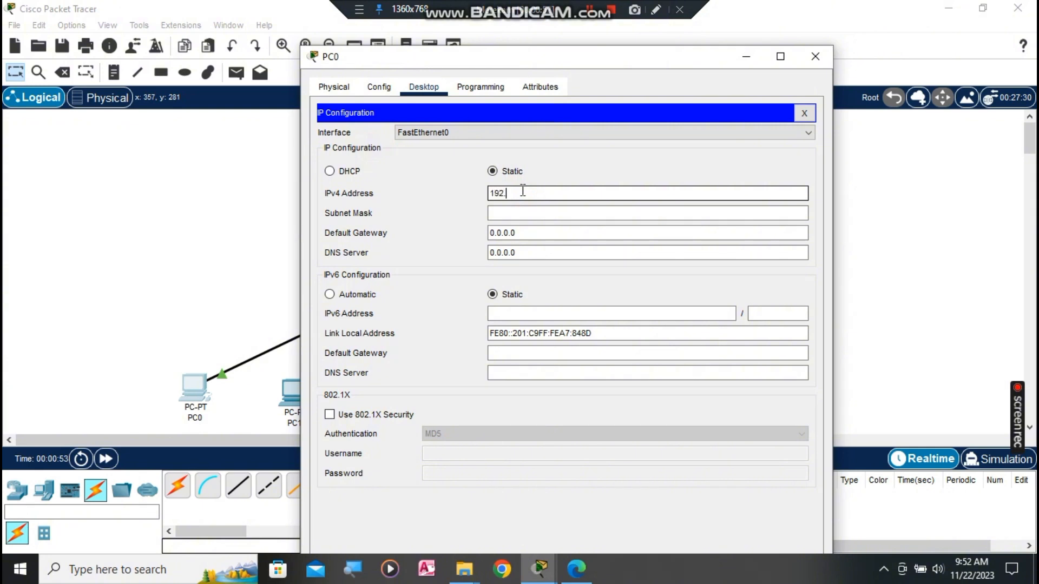
{"action": "type", "text": "192.168.1.2"}
{"action": "left_click", "coordinate": [549, 213]}
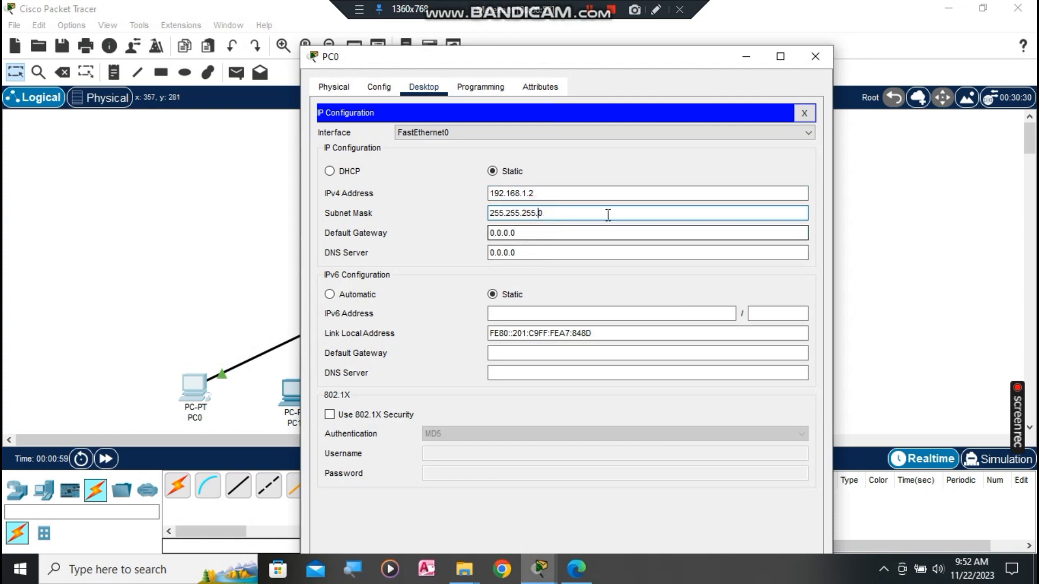
{"action": "left_click", "coordinate": [813, 53]}
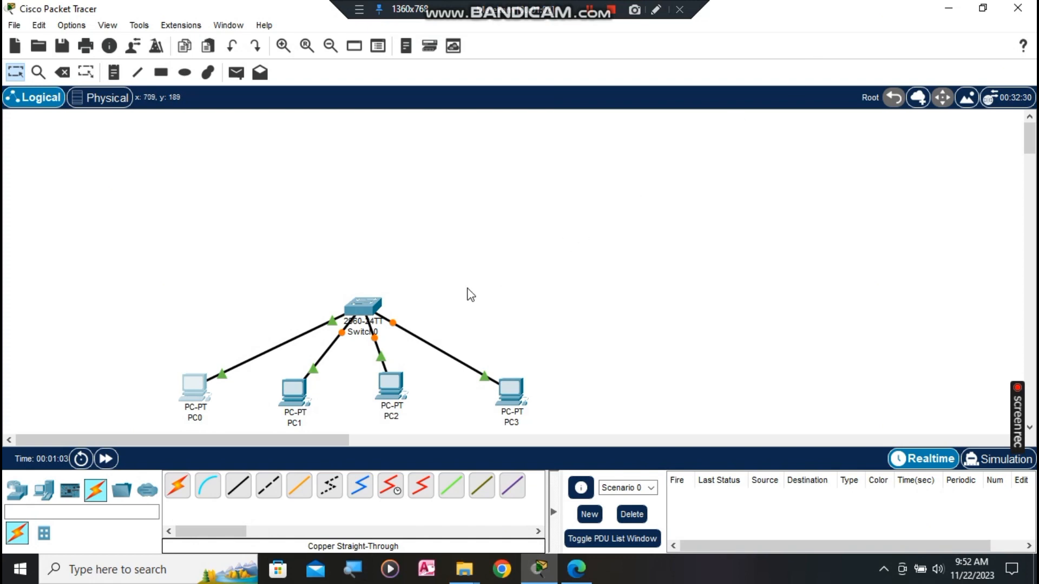
Step: Give PC1 static IP 192.168.1.3 with subnet mask 255.255.255.0
{"action": "left_click", "coordinate": [292, 390]}
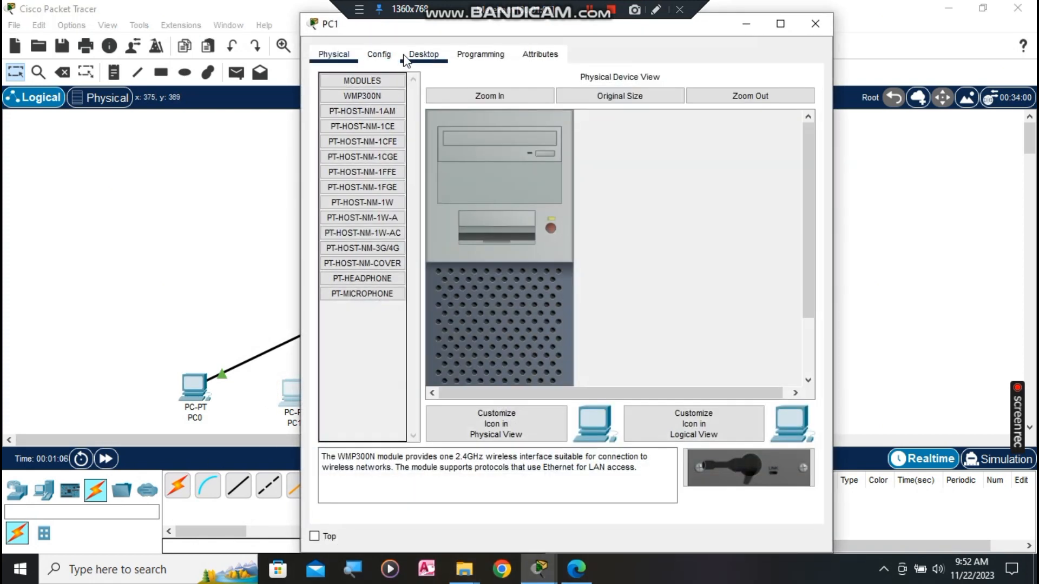
{"action": "left_click", "coordinate": [420, 54]}
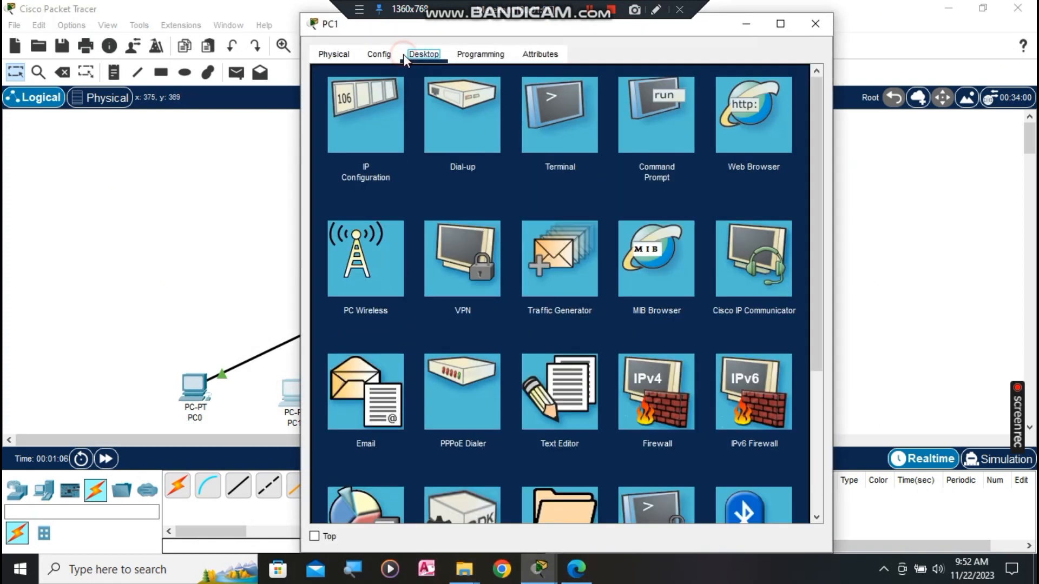
{"action": "left_click", "coordinate": [389, 89]}
{"action": "left_click", "coordinate": [503, 161]}
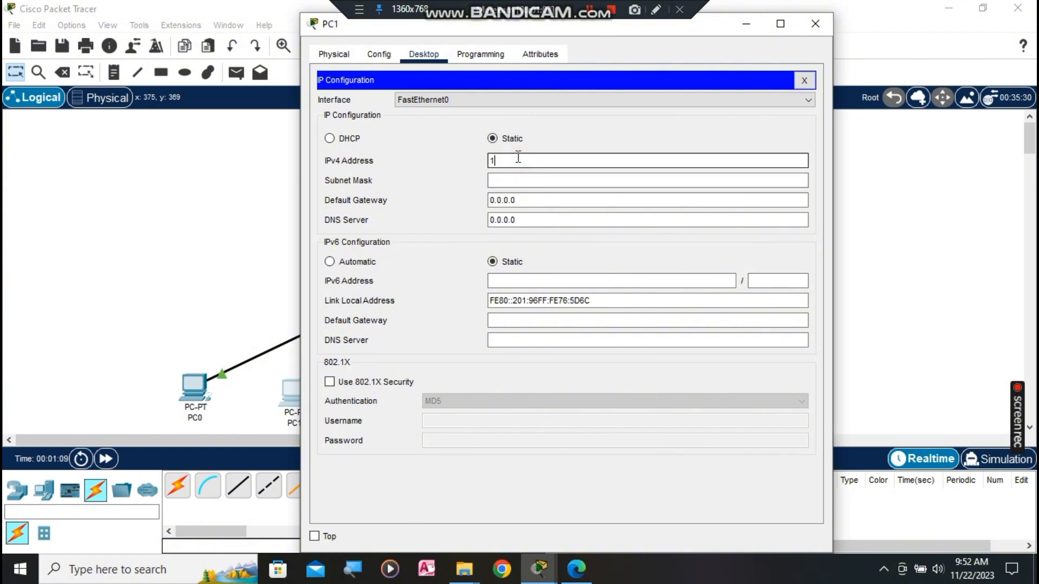
{"action": "type", "text": "192.168.1.3"}
{"action": "left_click", "coordinate": [527, 182]}
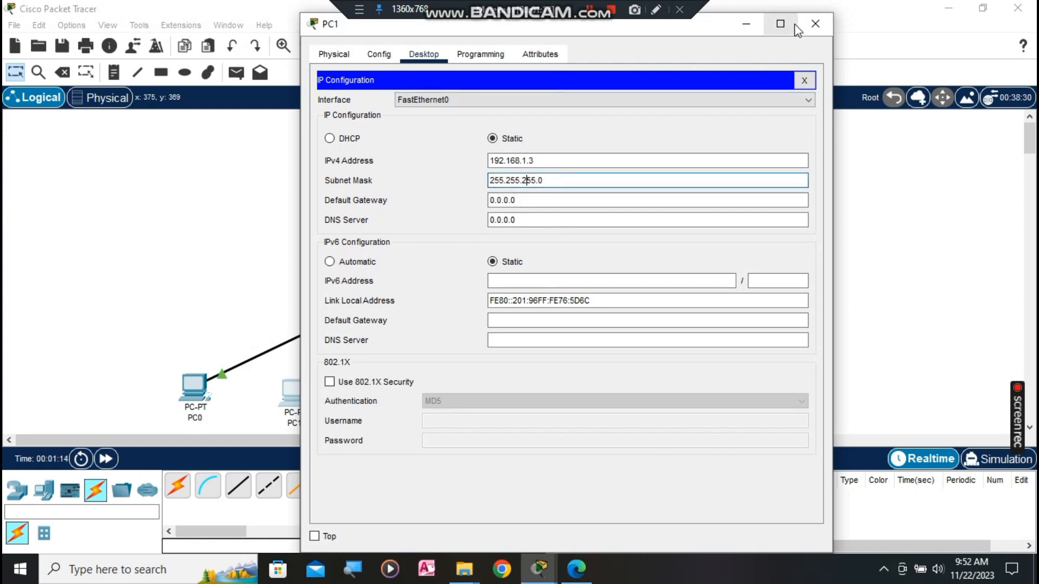
{"action": "left_click", "coordinate": [794, 24]}
{"action": "left_click", "coordinate": [1017, 8]}
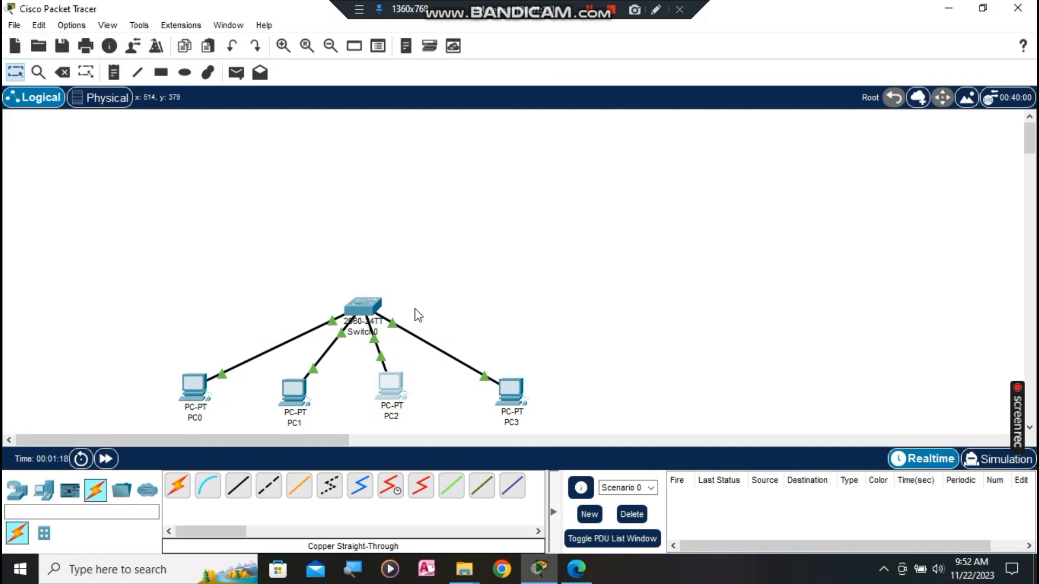
Step: Give PC2 static IP 192.168.1.4 with subnet mask 255.255.255.0
{"action": "left_click", "coordinate": [391, 386]}
{"action": "left_click", "coordinate": [424, 87]}
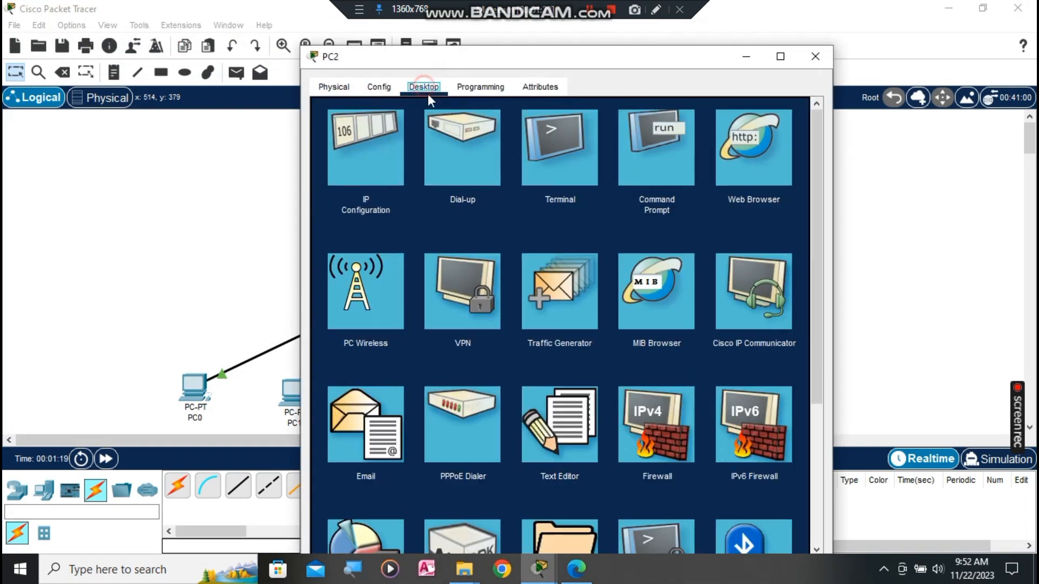
{"action": "left_click", "coordinate": [356, 161]}
{"action": "left_click", "coordinate": [538, 194]}
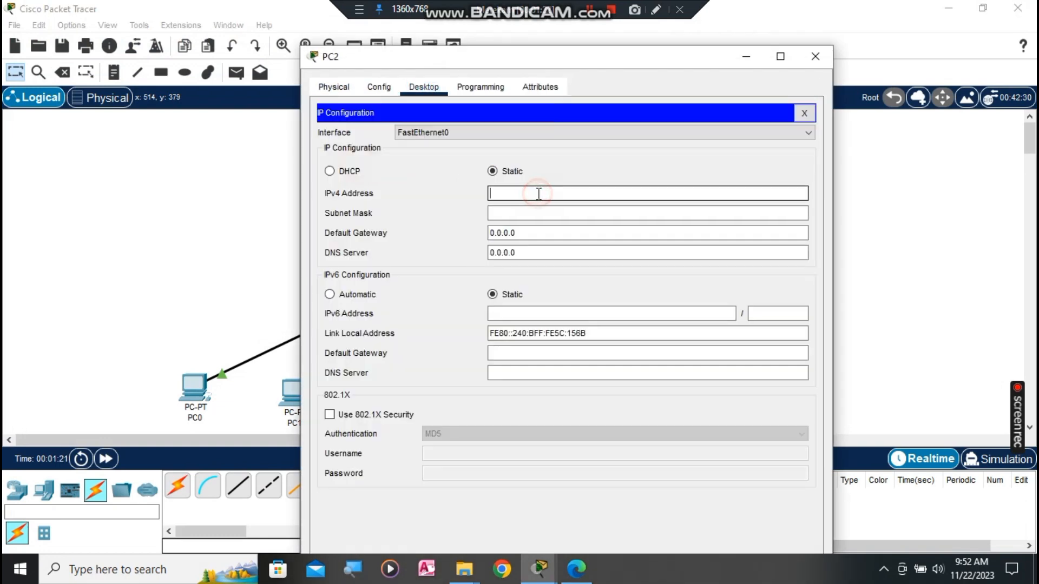
{"action": "type", "text": "192.168.1.4"}
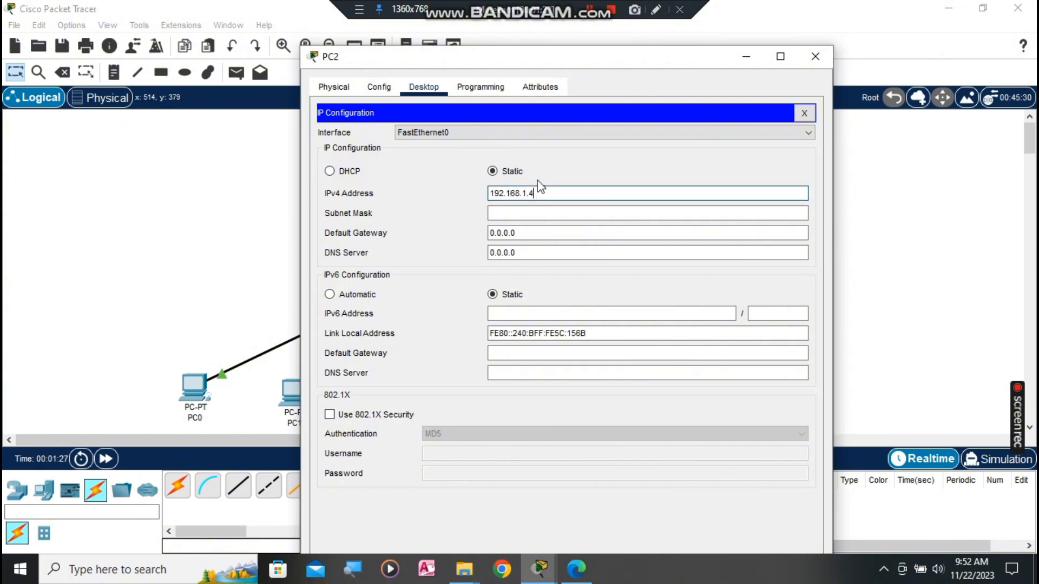
{"action": "left_click", "coordinate": [538, 212]}
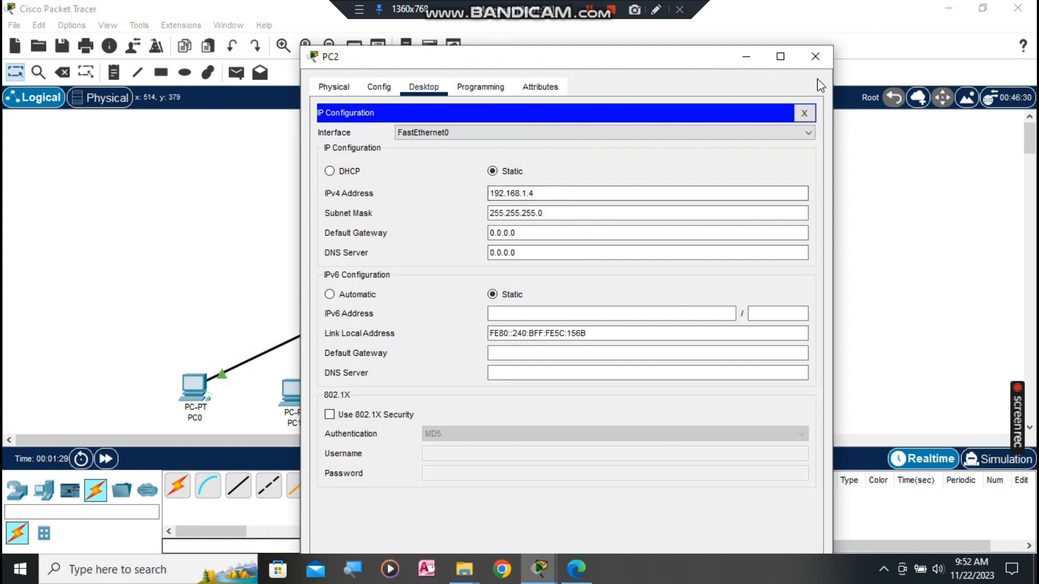
{"action": "left_click", "coordinate": [816, 64]}
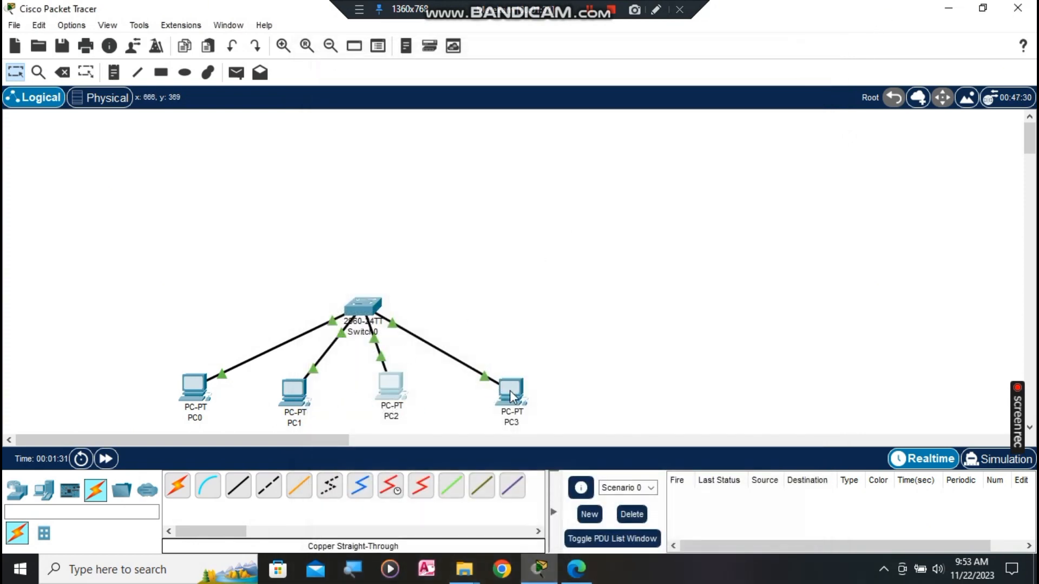
Step: Give PC3 static IP 192.168.1.5 with subnet mask 255.255.255.0
{"action": "left_click", "coordinate": [510, 390]}
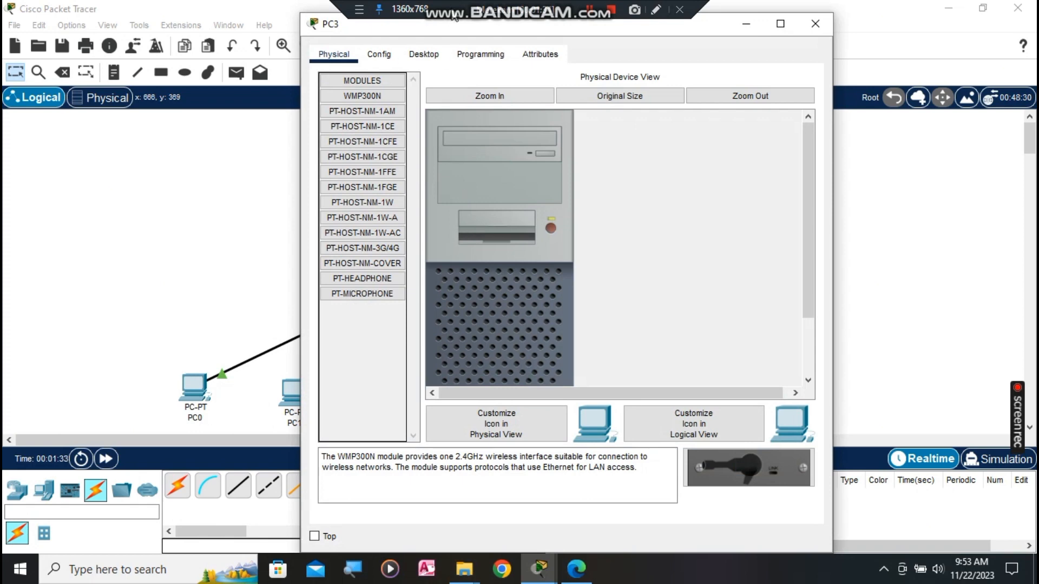
{"action": "left_click", "coordinate": [437, 56]}
{"action": "left_click", "coordinate": [387, 109]}
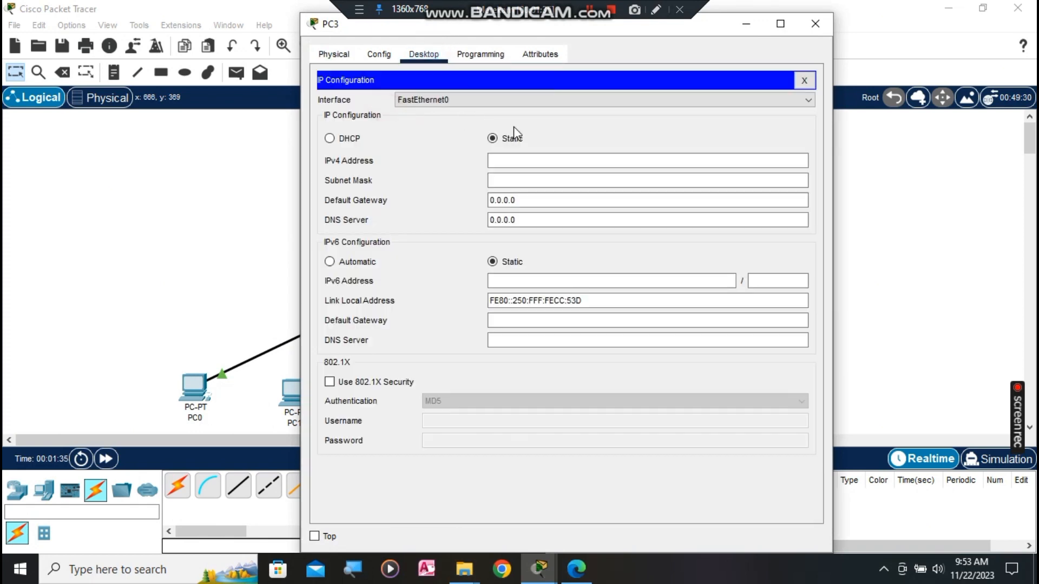
{"action": "left_click", "coordinate": [541, 167]}
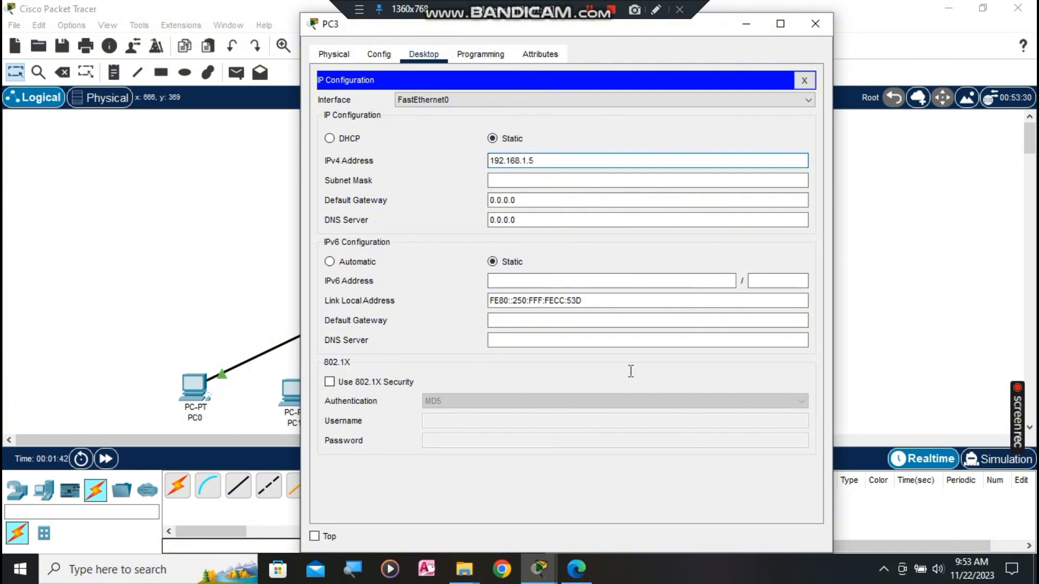
{"action": "left_click", "coordinate": [608, 180]}
{"action": "left_click", "coordinate": [815, 24]}
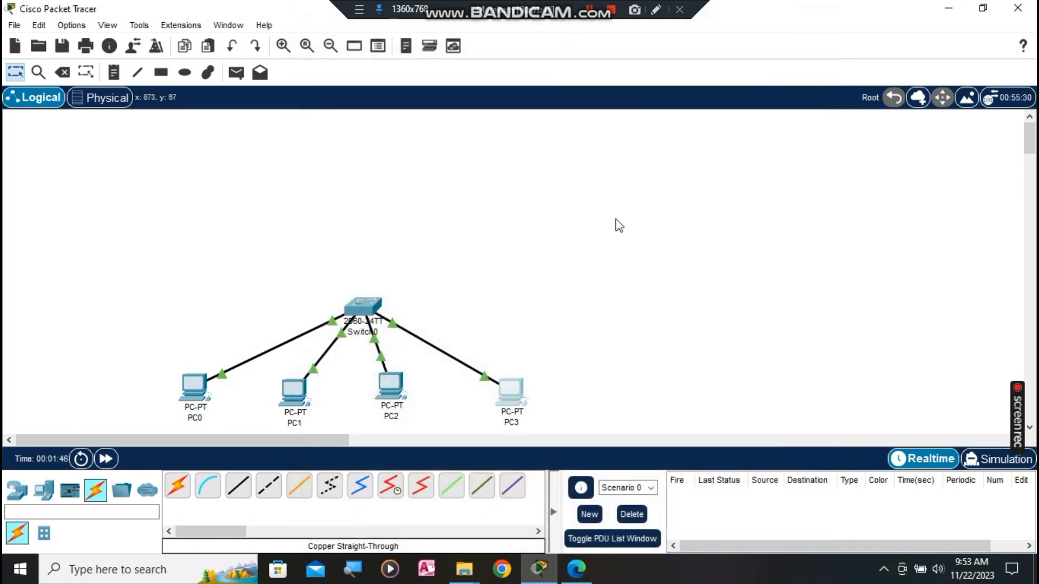
Step: From PC0's command prompt, ping 192.168.1.2, .3, .4 and .5 successfully
{"action": "left_click", "coordinate": [190, 384]}
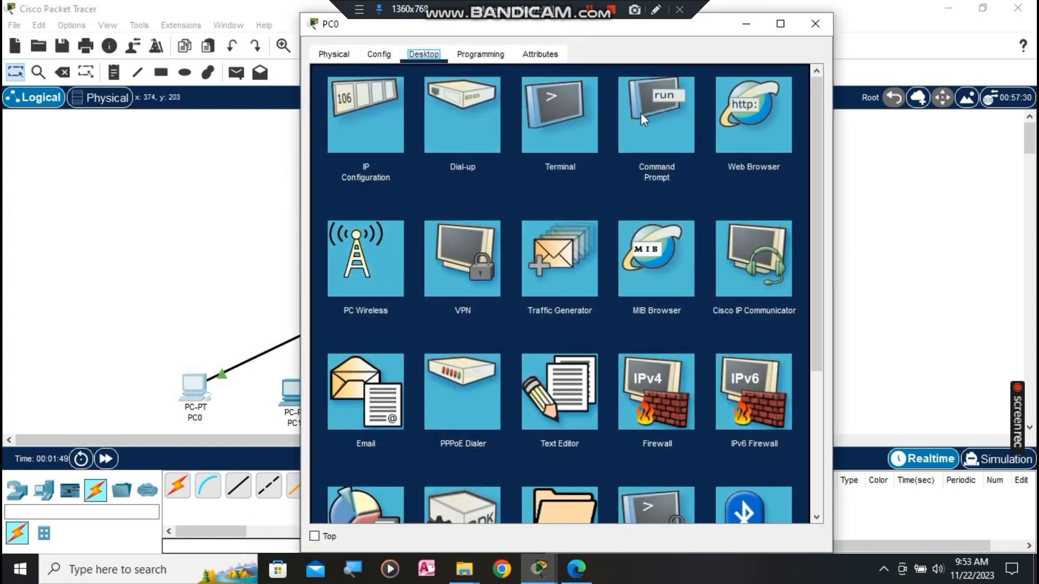
{"action": "left_click", "coordinate": [641, 112]}
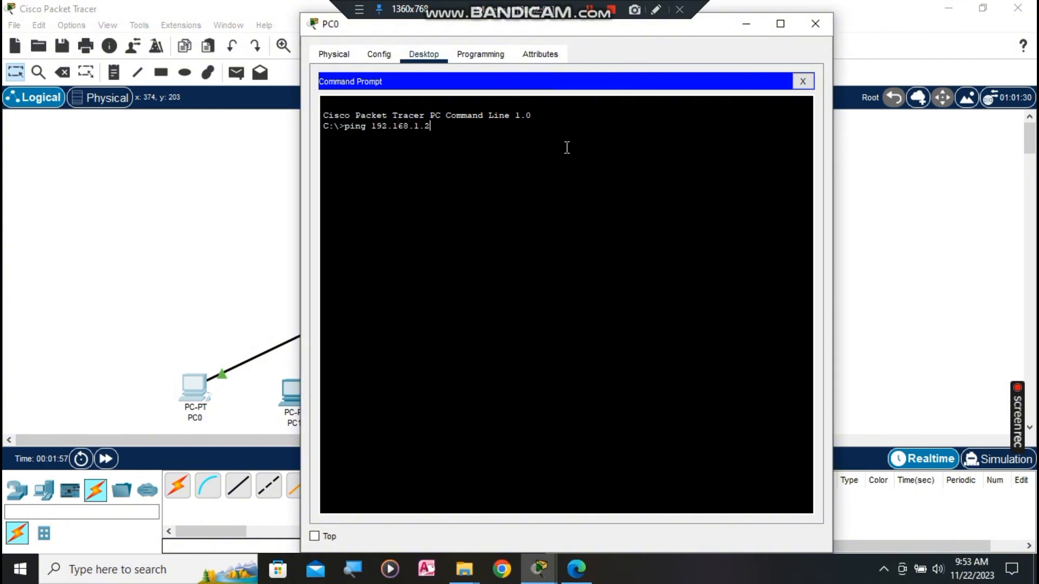
{"action": "key", "text": "Return"}
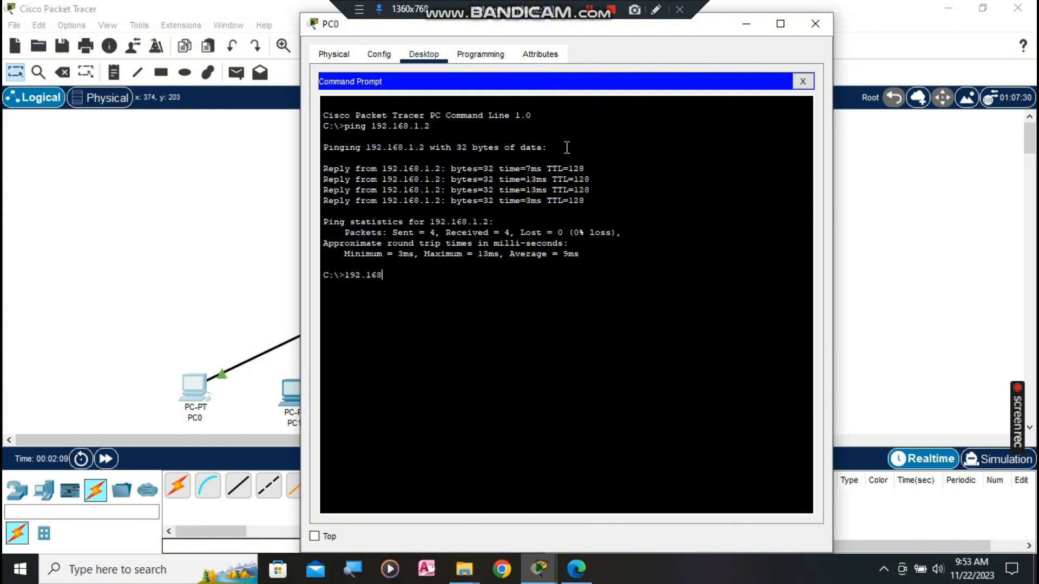
{"action": "type", "text": ".1."}
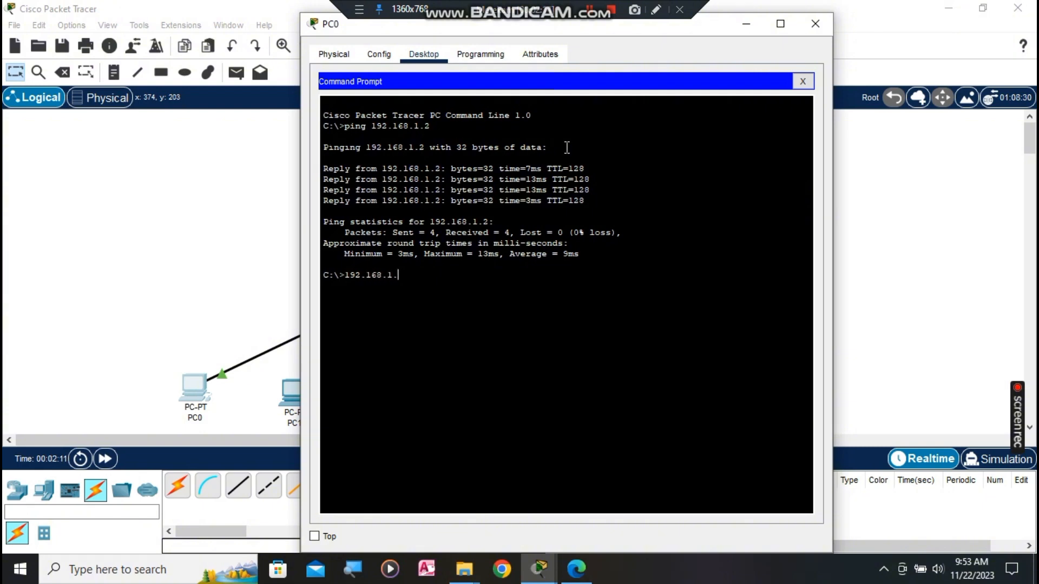
{"action": "type", "text": "3"}
{"action": "key", "text": "Return"}
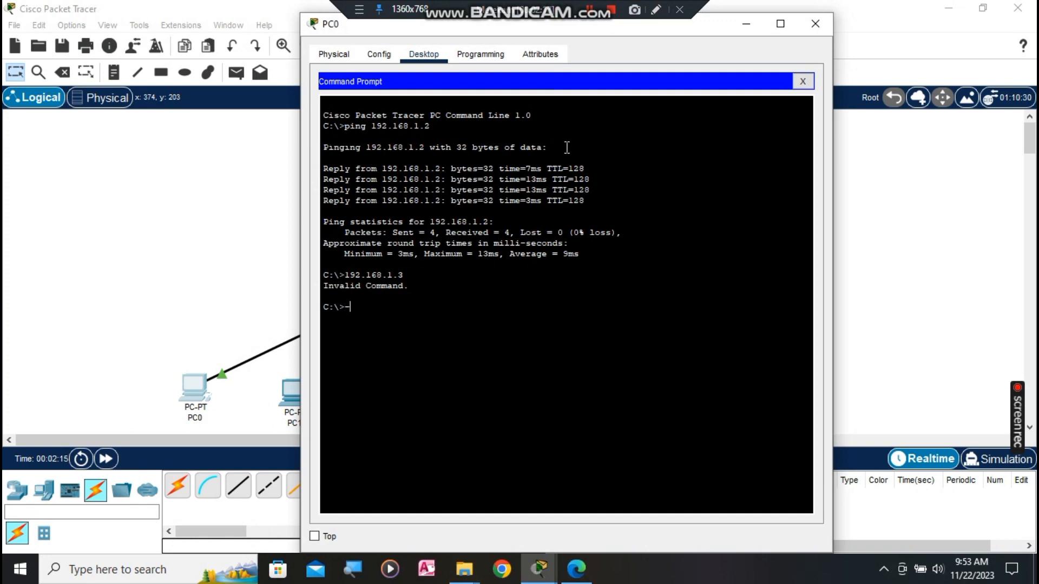
{"action": "type", "text": "ping"}
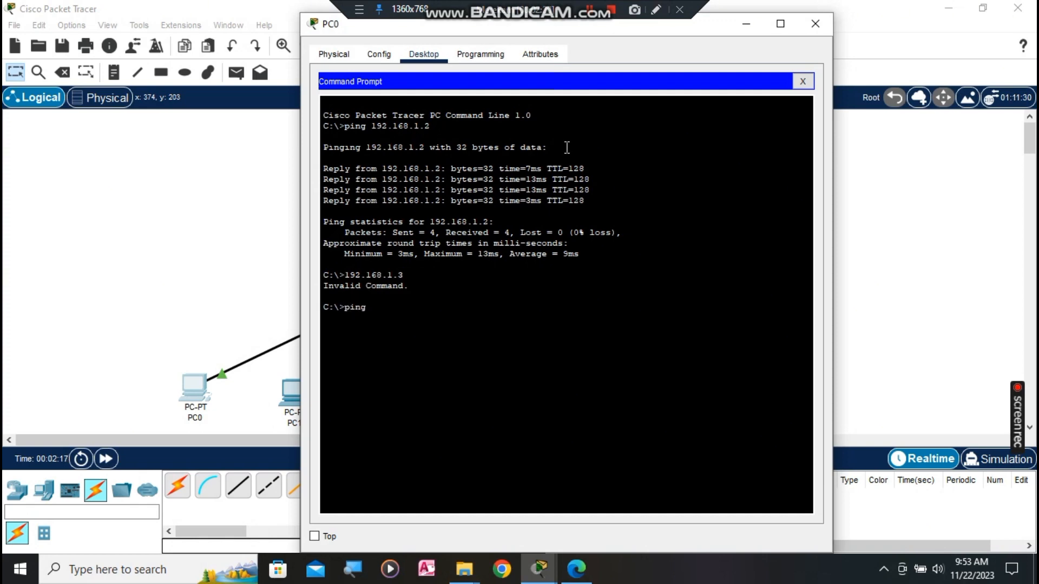
{"action": "type", "text": " 192."}
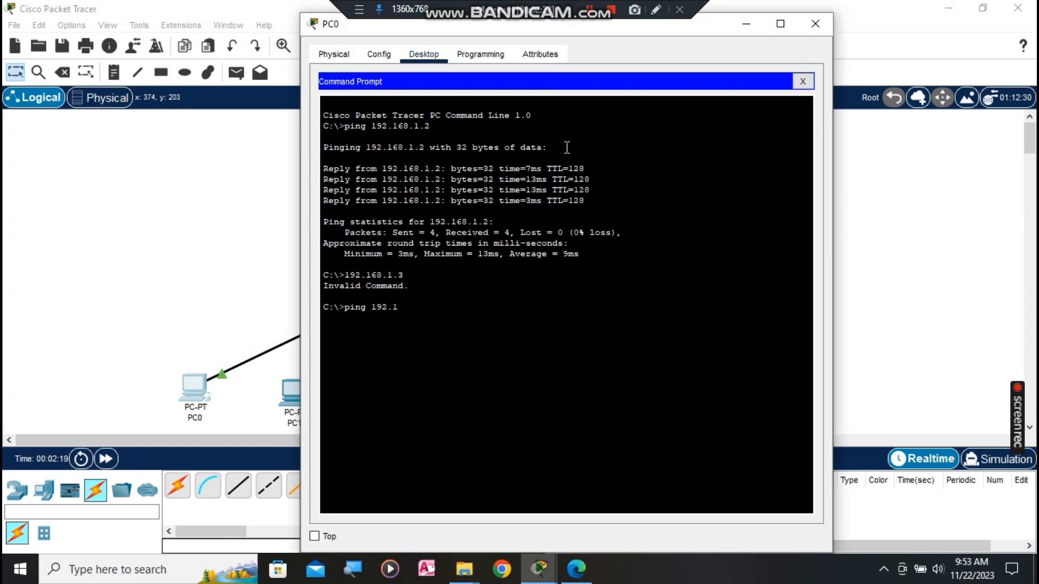
{"action": "type", "text": "168.1.3"}
{"action": "key", "text": "Return"}
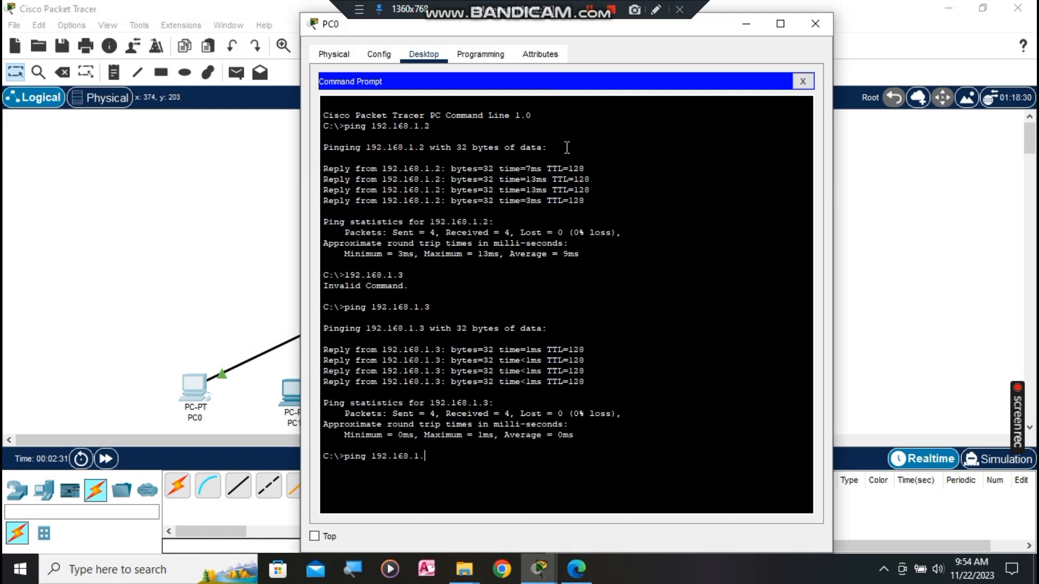
{"action": "key", "text": "Return"}
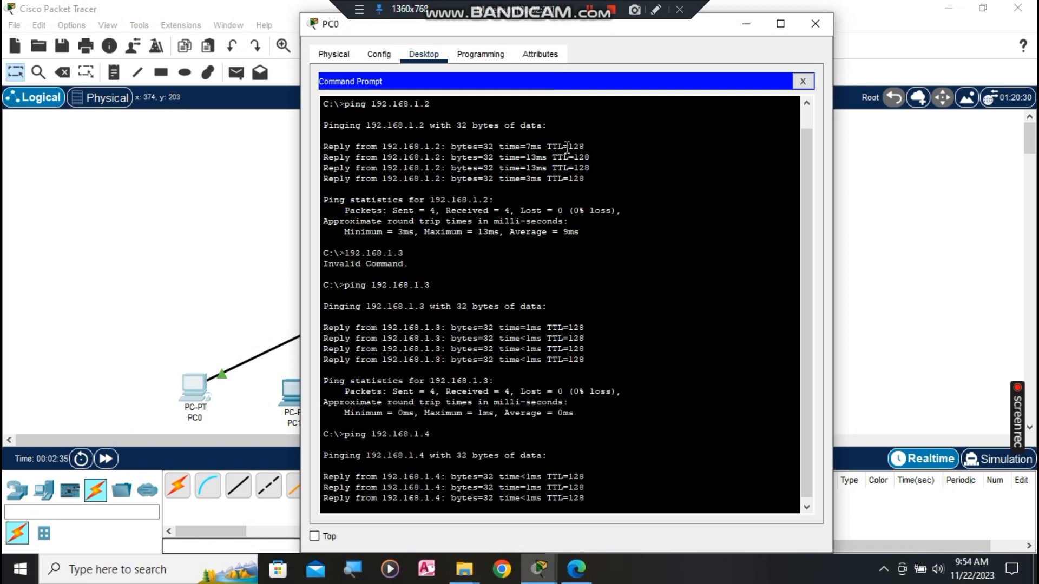
{"action": "type", "text": "ng "}
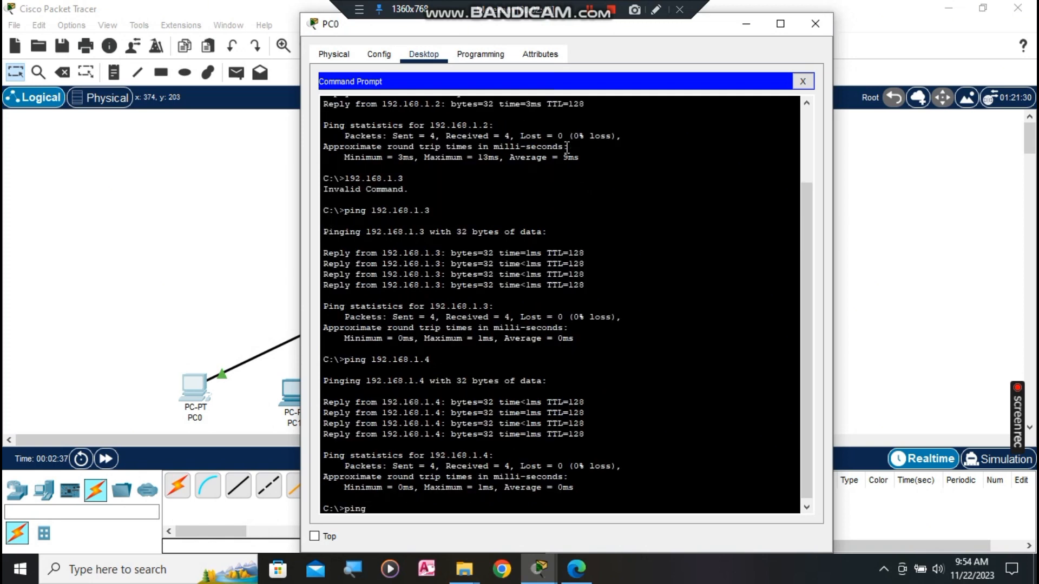
{"action": "type", "text": "192.168.1.5"}
{"action": "key", "text": "Return"}
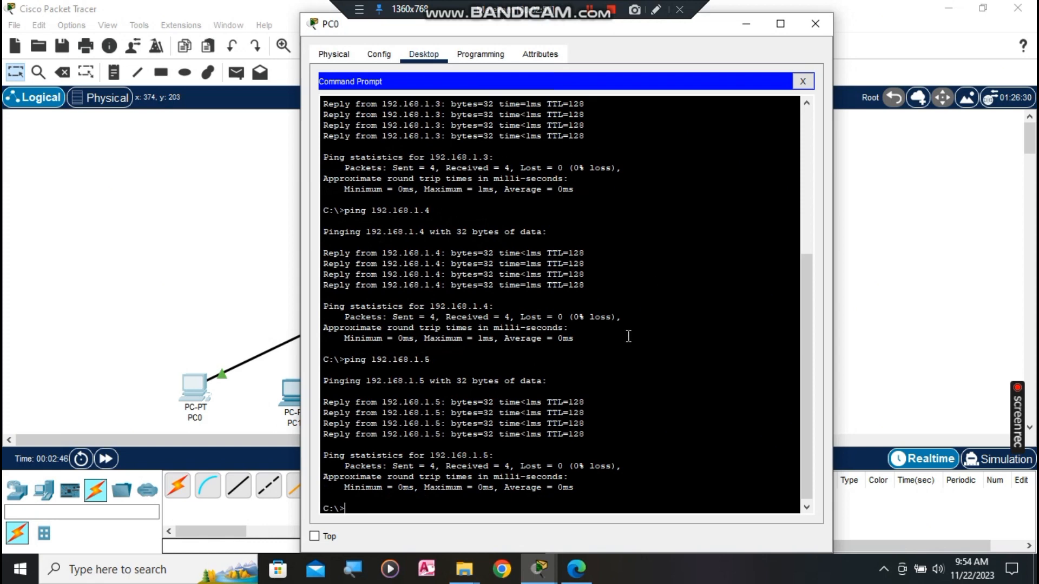
Step: Place a Server-PT above the switch and rename it from Server0 to HTTP
{"action": "left_click", "coordinate": [809, 24]}
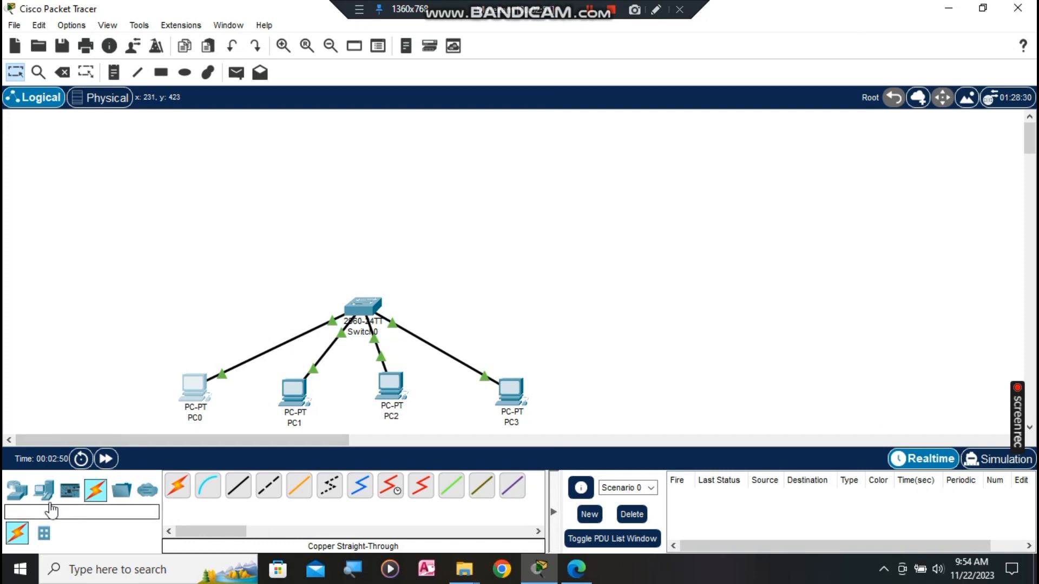
{"action": "left_click", "coordinate": [43, 489]}
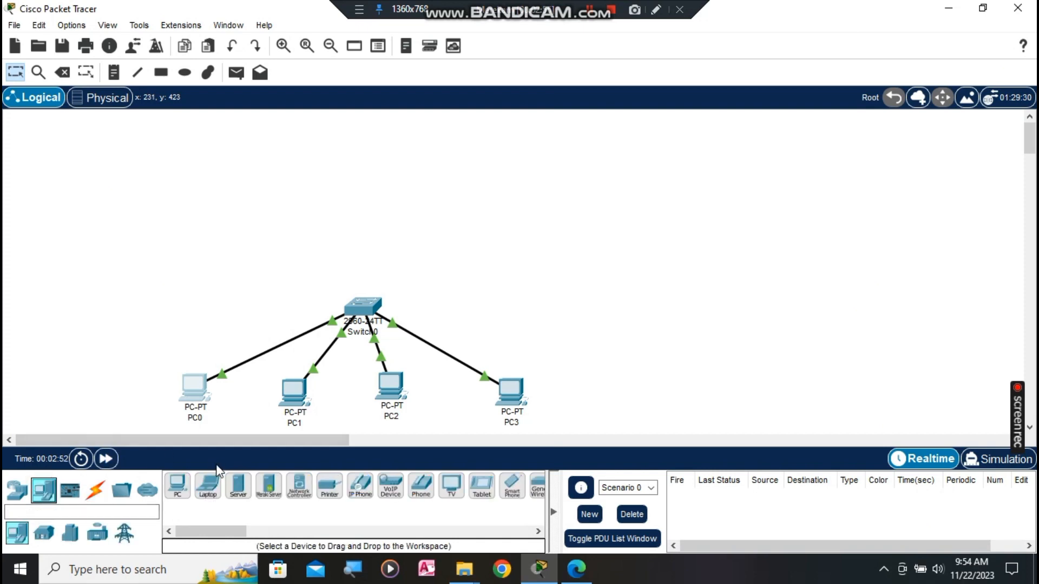
{"action": "left_click", "coordinate": [238, 496]}
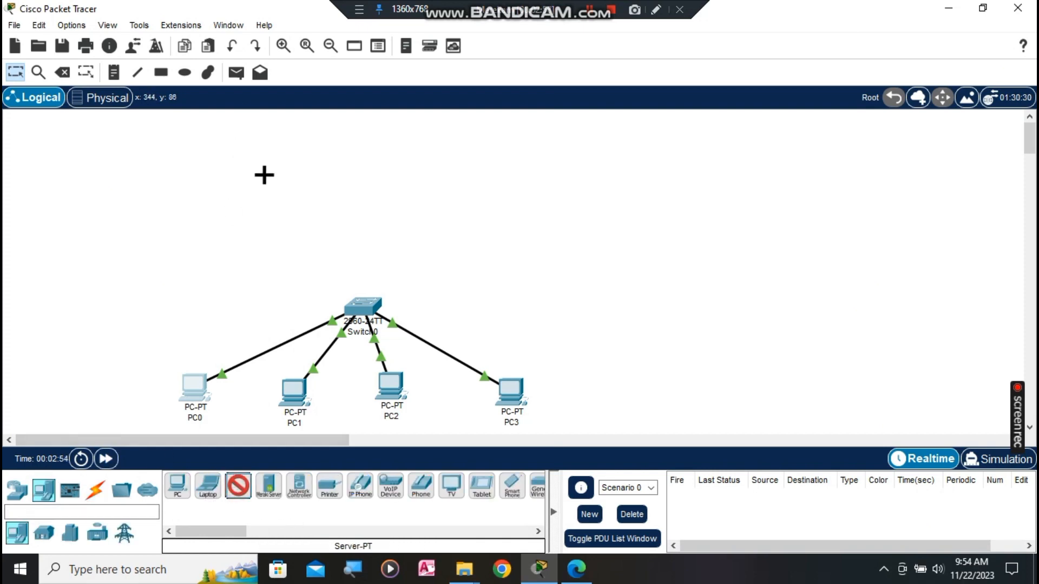
{"action": "left_click", "coordinate": [265, 184]}
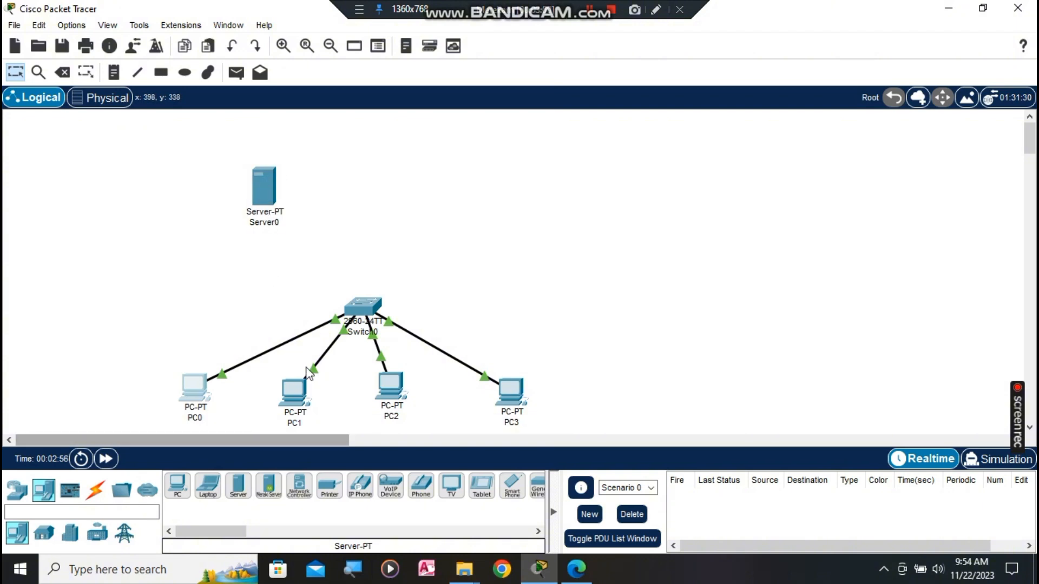
{"action": "left_click", "coordinate": [266, 226]}
{"action": "left_click", "coordinate": [293, 224]}
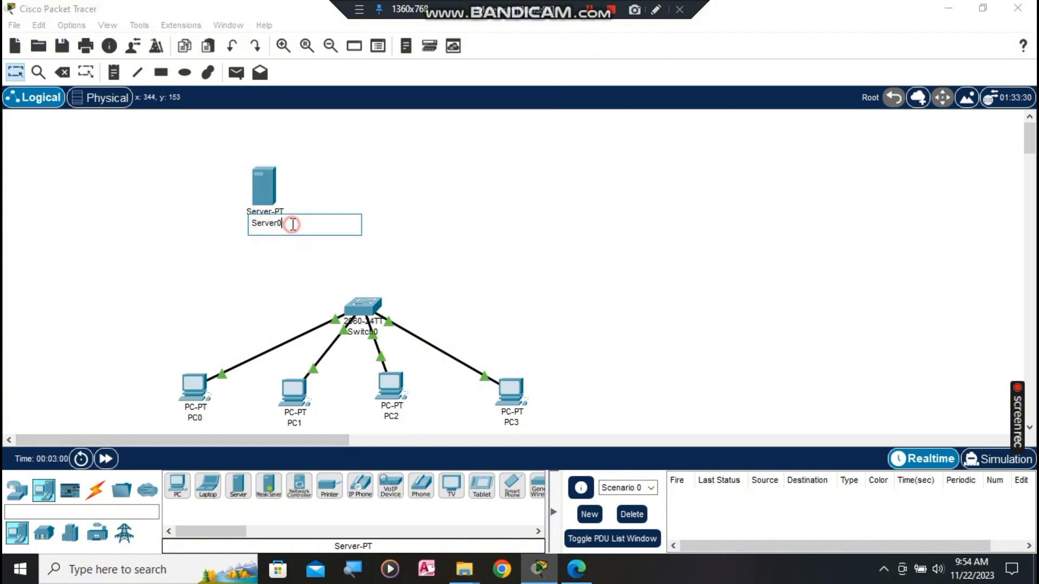
{"action": "key", "text": "BackSpace"}
{"action": "key", "text": "BackSpace"}
{"action": "key", "text": "BackSpace"}
{"action": "key", "text": "BackSpace"}
{"action": "key", "text": "BackSpace"}
{"action": "key", "text": "BackSpace"}
{"action": "left_click", "coordinate": [454, 205]}
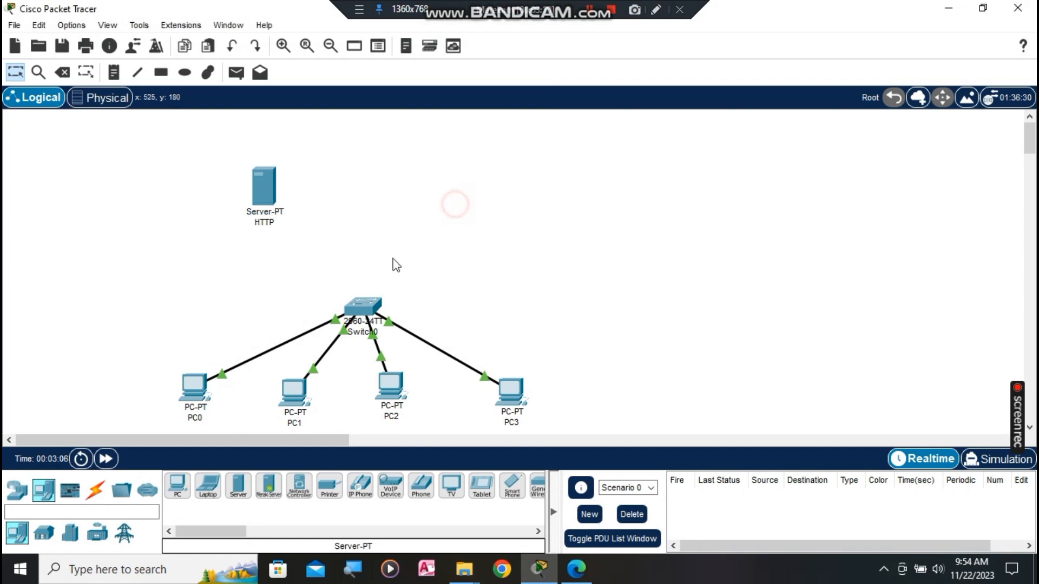
Step: Link Switch0 Fa0/5 to the server with a straight-through cable, then undo that link
{"action": "left_click", "coordinate": [95, 490]}
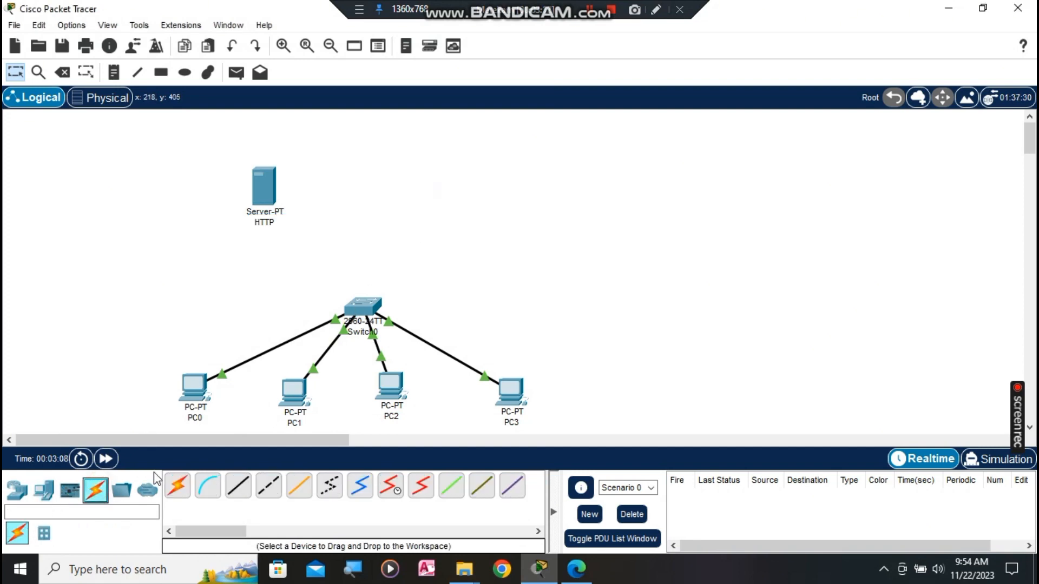
{"action": "left_click", "coordinate": [229, 491]}
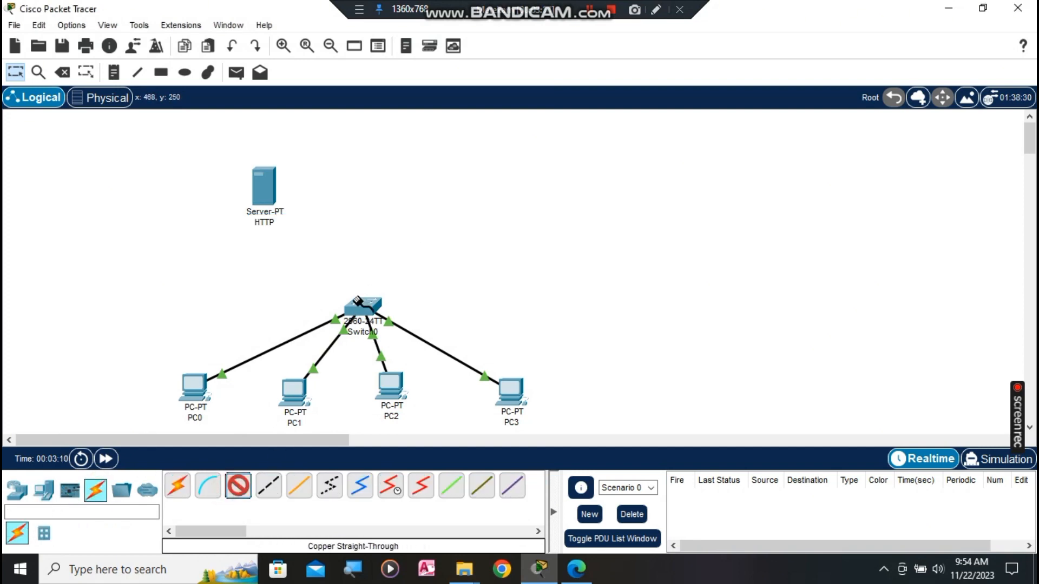
{"action": "left_click", "coordinate": [362, 306]}
{"action": "left_click", "coordinate": [415, 28]}
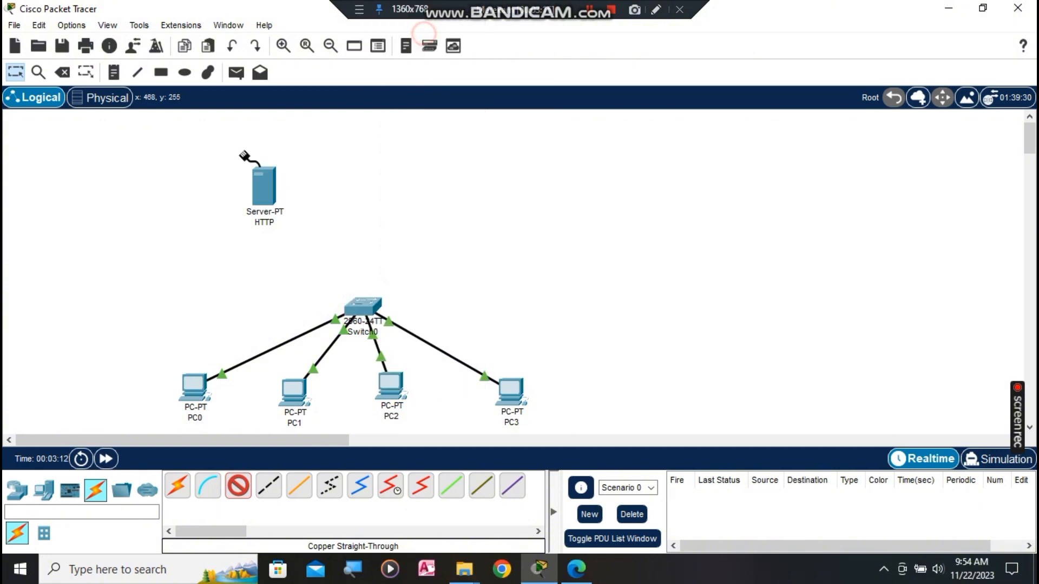
{"action": "left_click", "coordinate": [270, 188]}
{"action": "left_click", "coordinate": [286, 198]}
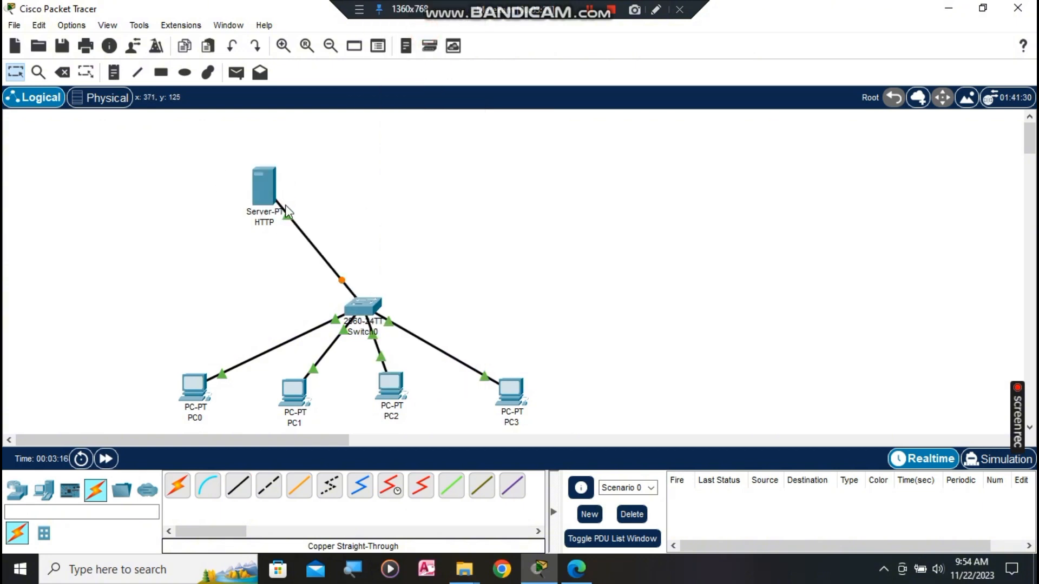
{"action": "left_click", "coordinate": [289, 208]}
{"action": "left_click", "coordinate": [230, 47]}
Step: Connect Switch0 to the HTTP server's FastEthernet0 with a copper cross-over cable
{"action": "left_click", "coordinate": [265, 487]}
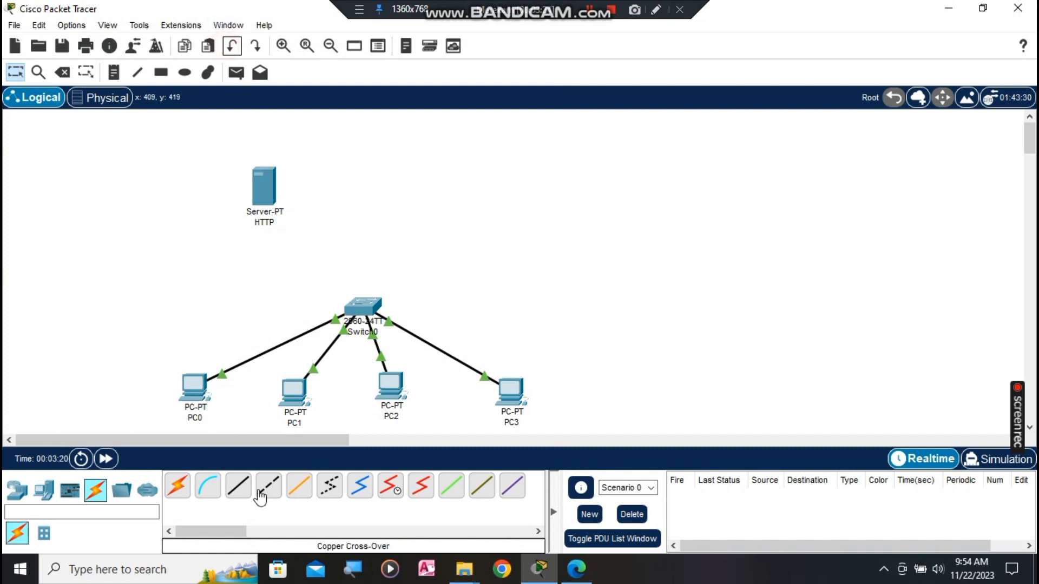
{"action": "left_click", "coordinate": [361, 306]}
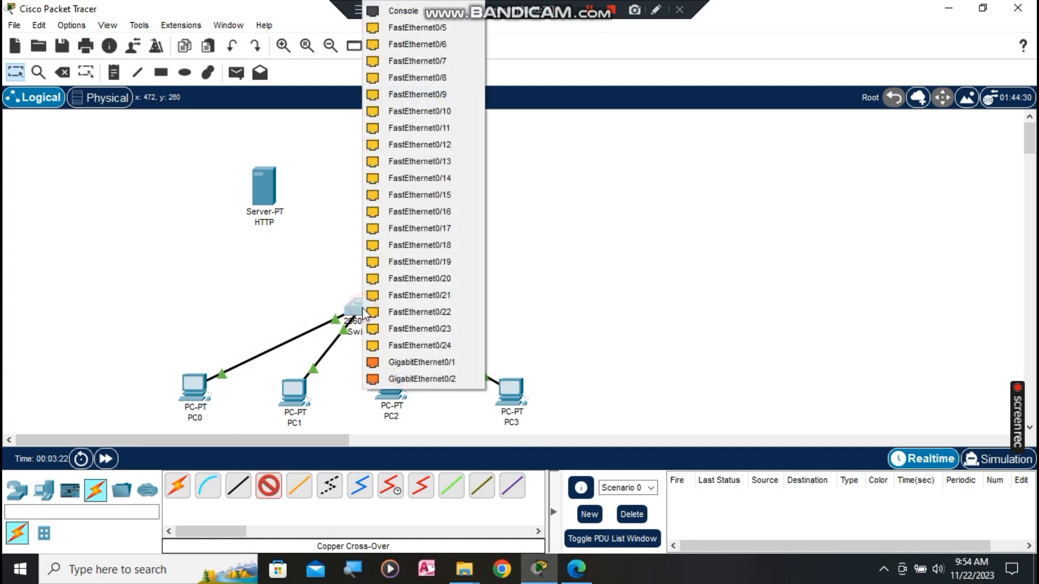
{"action": "left_click", "coordinate": [428, 26]}
{"action": "left_click", "coordinate": [268, 187]}
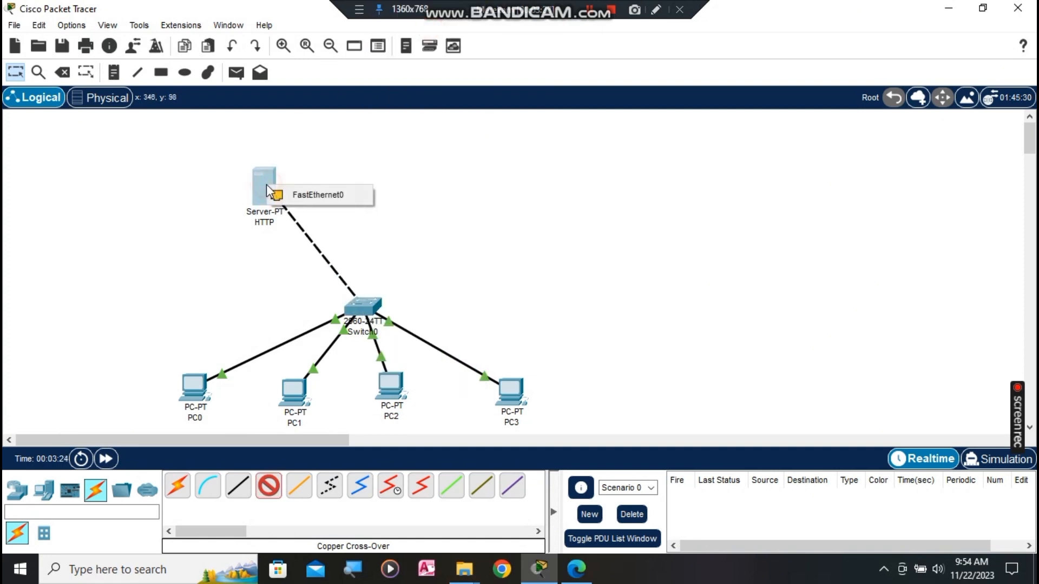
{"action": "left_click", "coordinate": [291, 194]}
{"action": "left_click", "coordinate": [266, 192]}
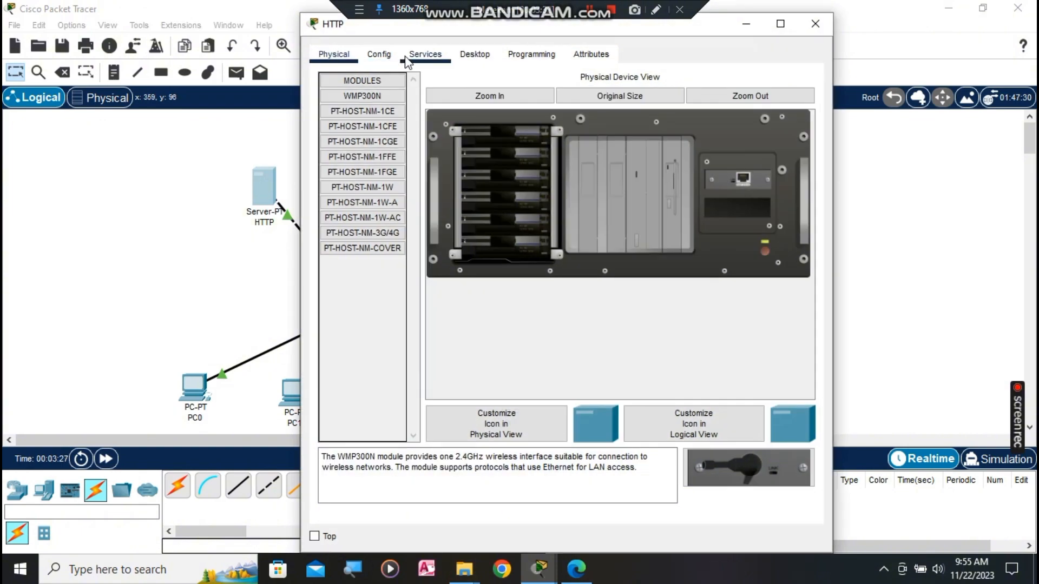
Step: Set the HTTP server's IPv4 address to 192.168.1.100 with mask 255.255.255.0
{"action": "left_click", "coordinate": [425, 54]}
{"action": "left_click", "coordinate": [464, 56]}
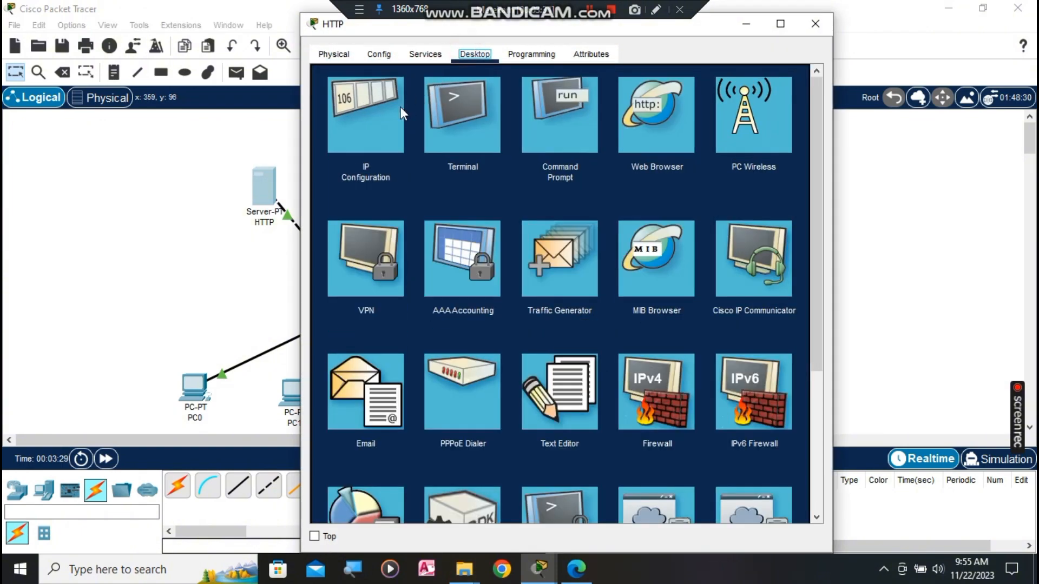
{"action": "left_click", "coordinate": [384, 120]}
{"action": "left_click", "coordinate": [504, 142]}
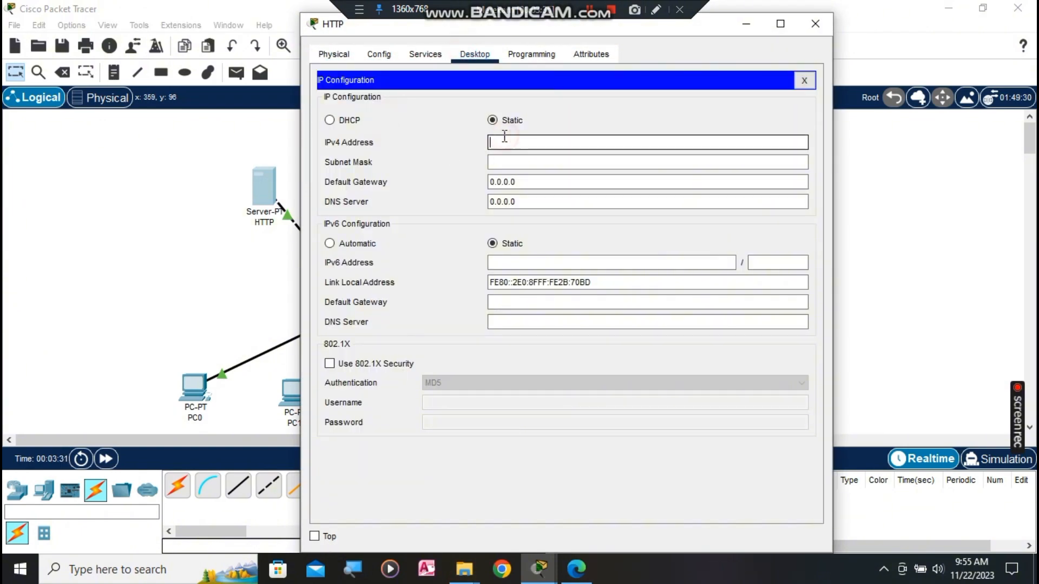
{"action": "type", "text": "192.168.1.100"}
{"action": "left_click", "coordinate": [490, 162]}
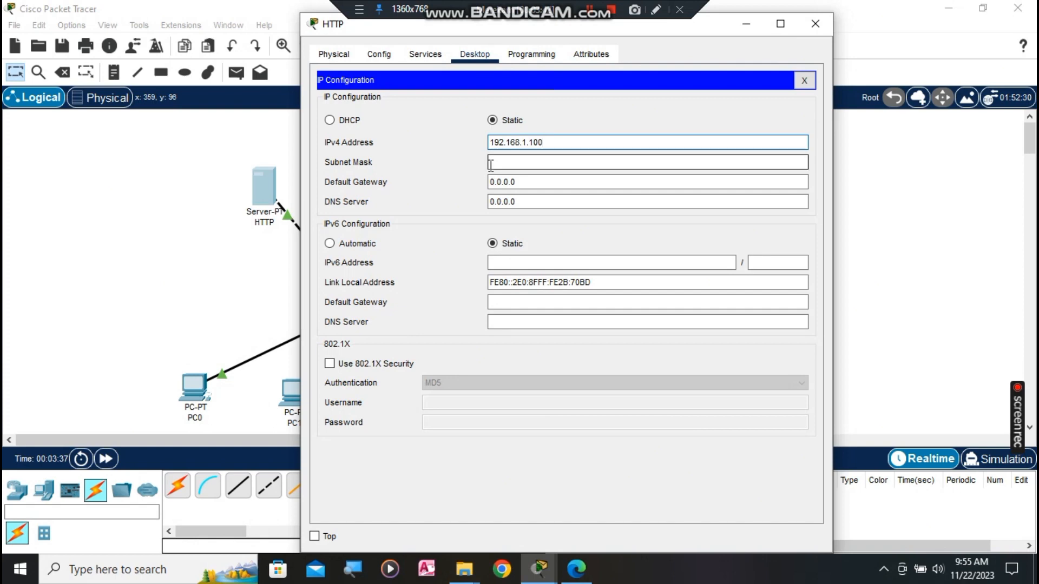
{"action": "left_click", "coordinate": [830, 27]}
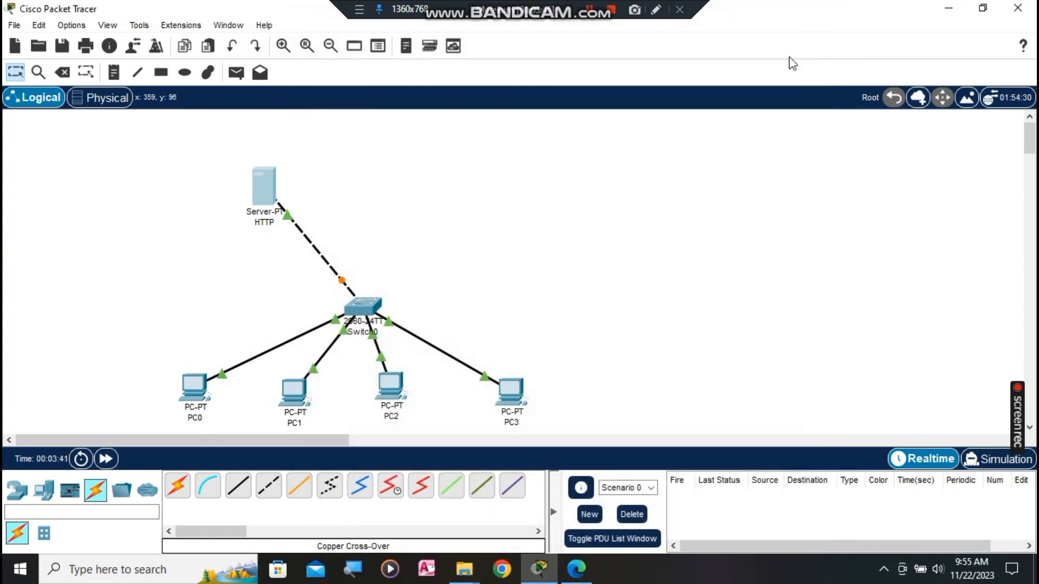
{"action": "scroll", "coordinate": [490, 258], "scroll_direction": "down", "scroll_amount": 2}
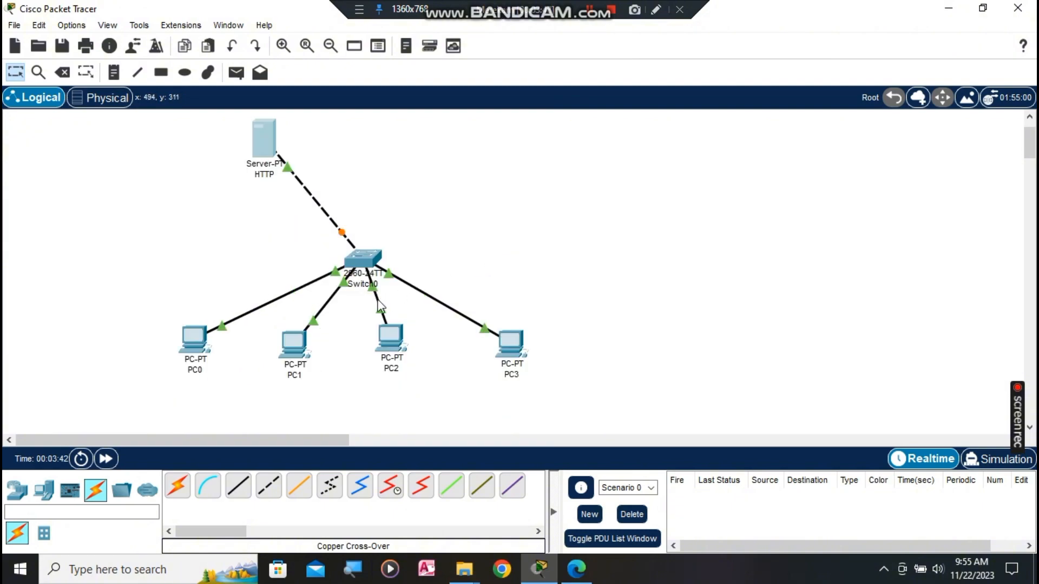
Step: Ping 192.168.1.100 from PC0's command prompt, getting four replies with 0% loss
{"action": "left_click", "coordinate": [205, 346]}
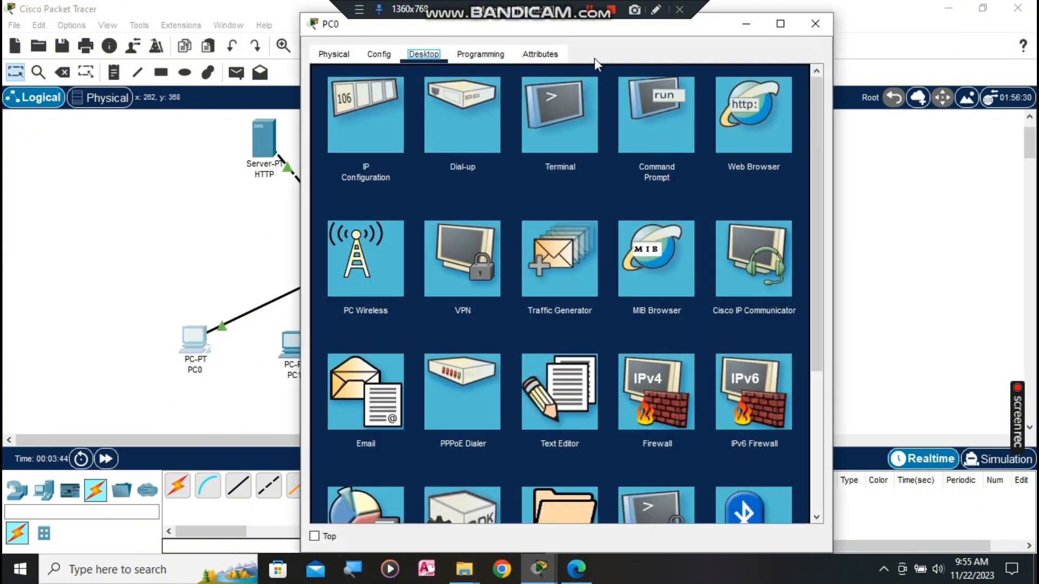
{"action": "left_click", "coordinate": [665, 132]}
{"action": "scroll", "coordinate": [618, 419], "scroll_direction": "down", "scroll_amount": 6}
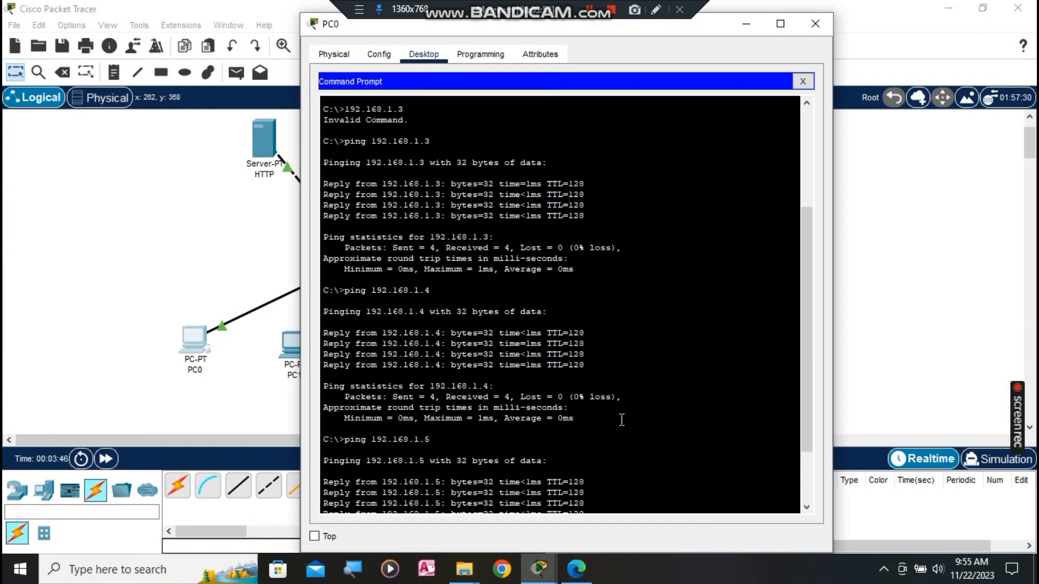
{"action": "type", "text": "PI"}
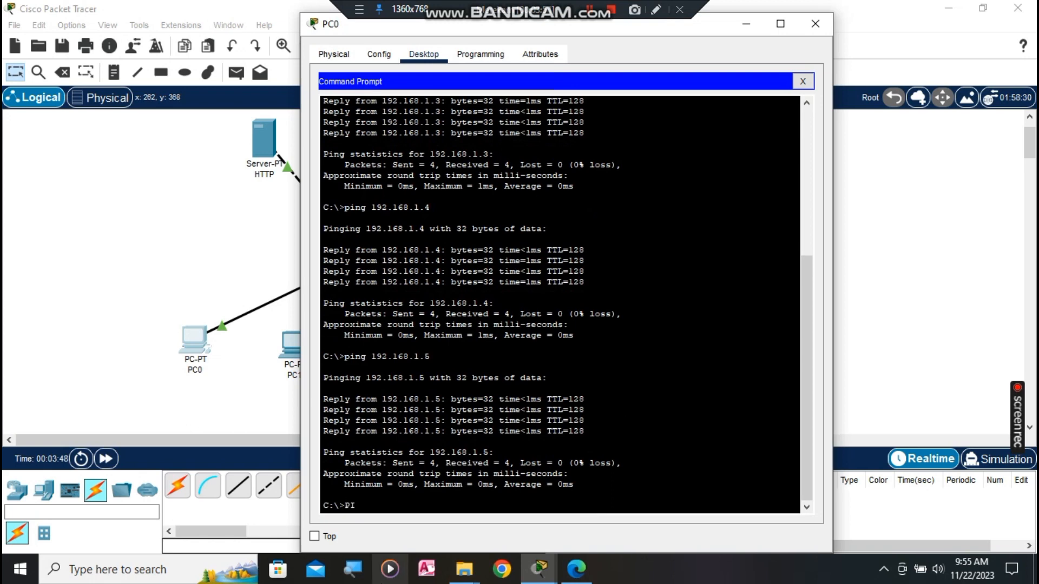
{"action": "type", "text": "N"}
{"action": "key", "text": "BackSpace"}
{"action": "key", "text": "BackSpace"}
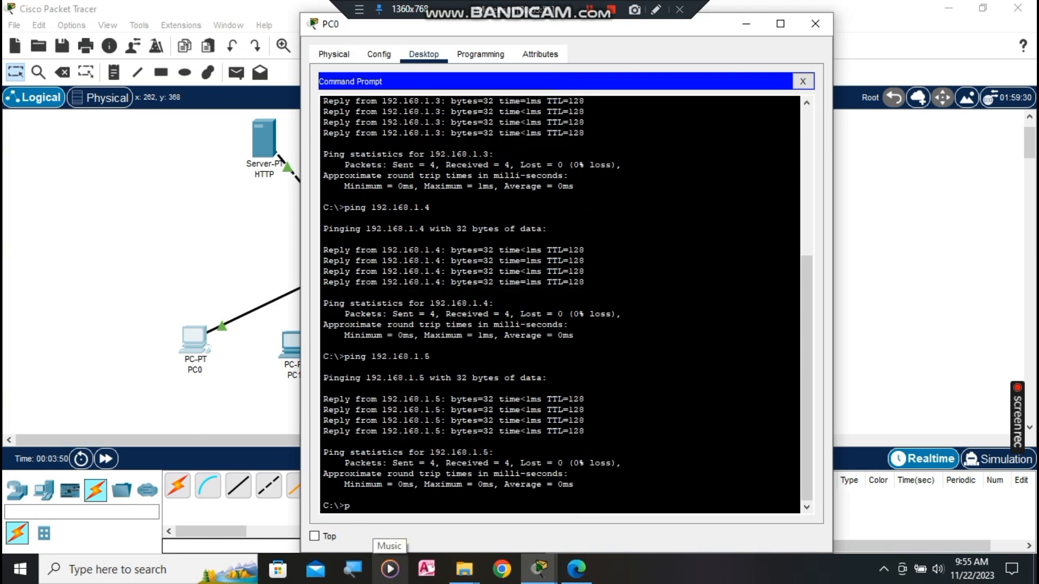
{"action": "type", "text": "ing 192.1"}
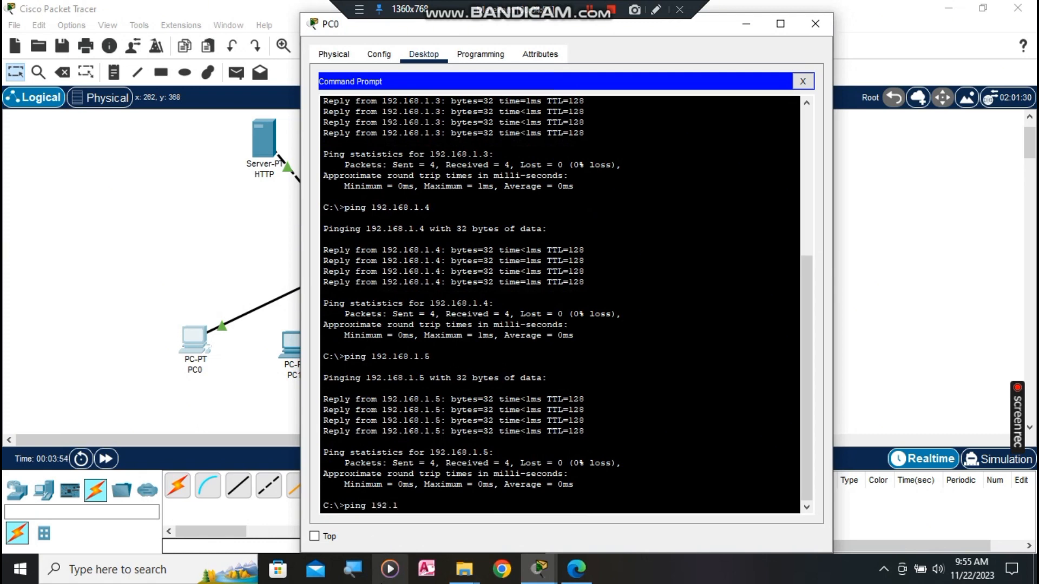
{"action": "type", "text": "68.1.100"}
{"action": "key", "text": "Return"}
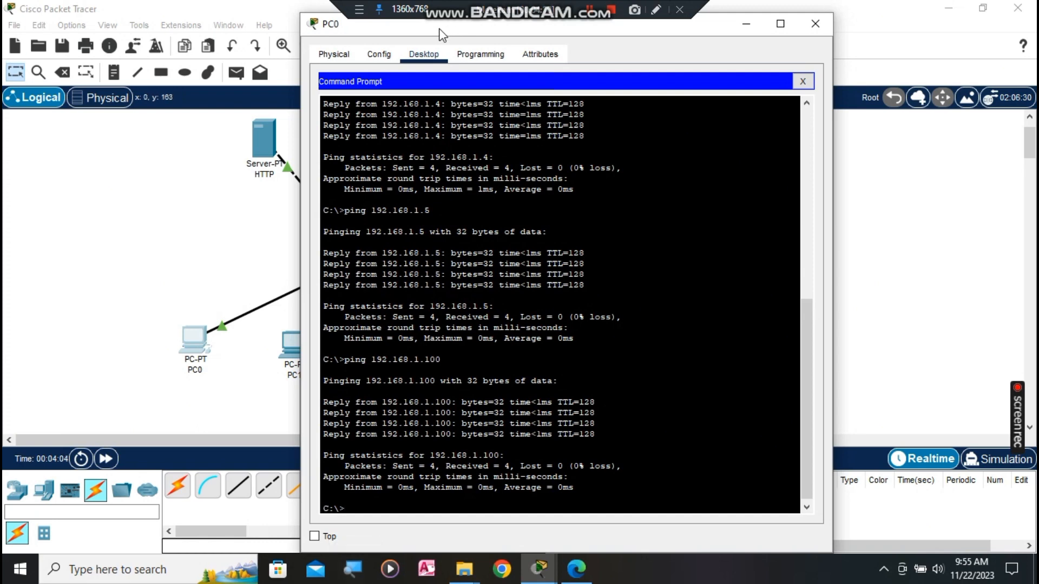
{"action": "left_click", "coordinate": [390, 57]}
{"action": "left_click", "coordinate": [429, 54]}
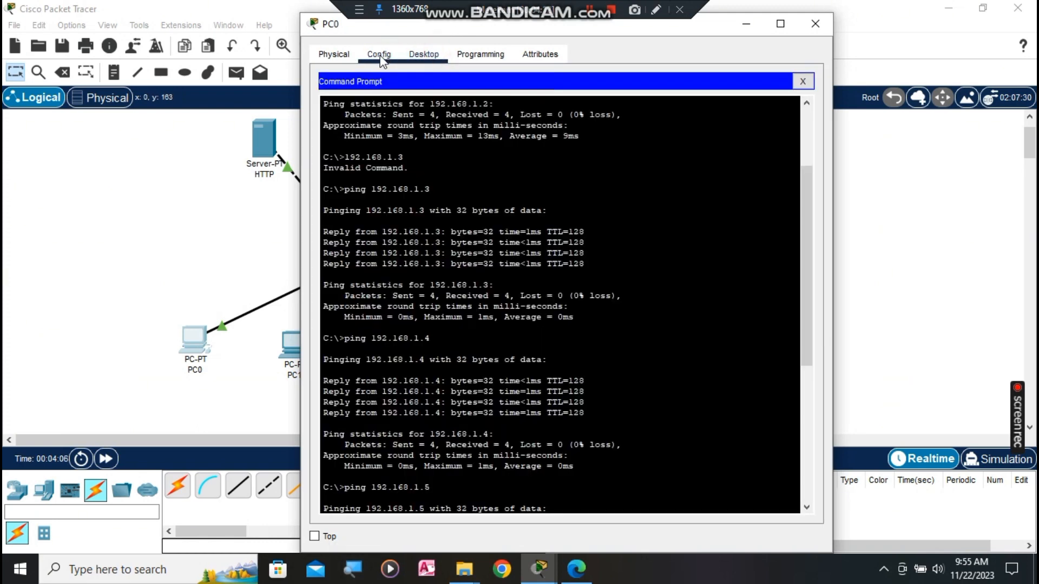
{"action": "left_click", "coordinate": [803, 81]}
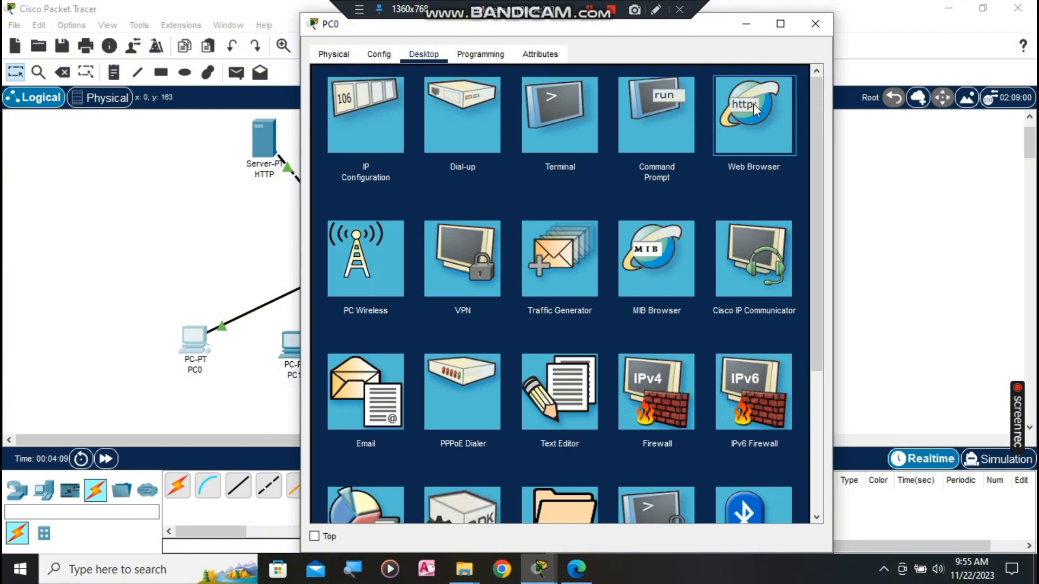
{"action": "left_click", "coordinate": [774, 184]}
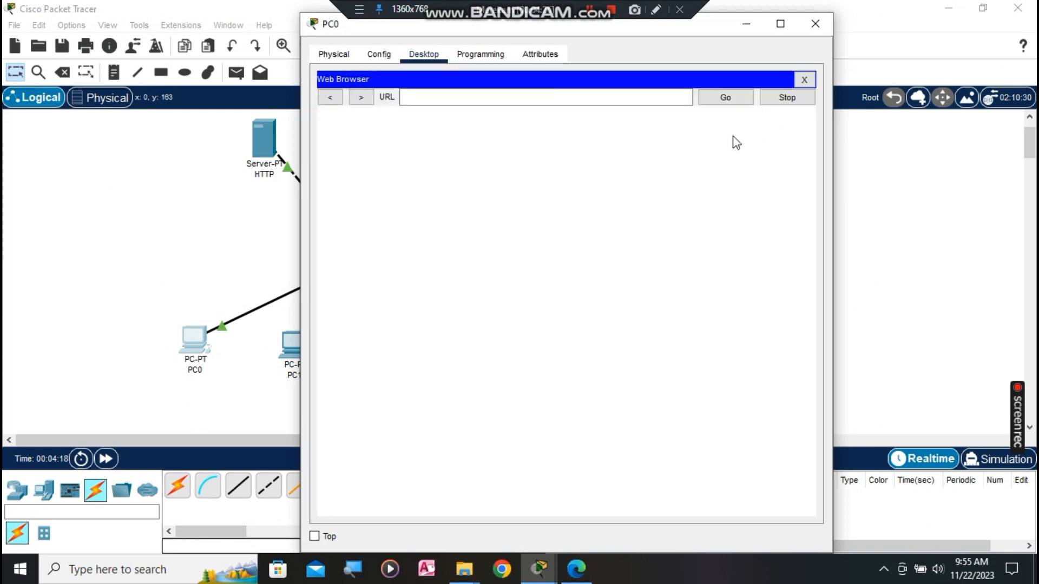
{"action": "left_click", "coordinate": [525, 97]}
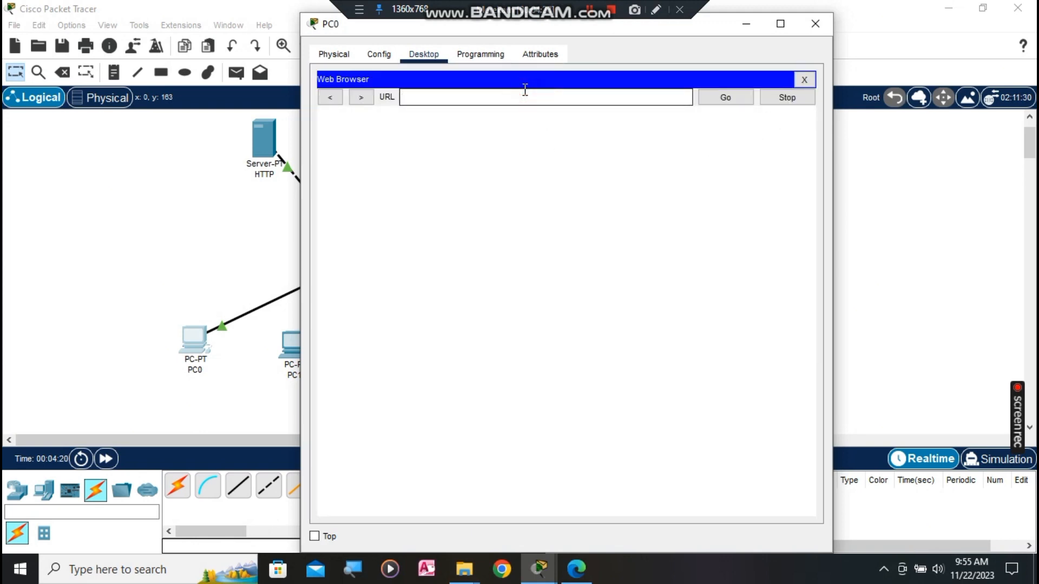
{"action": "type", "text": "192"}
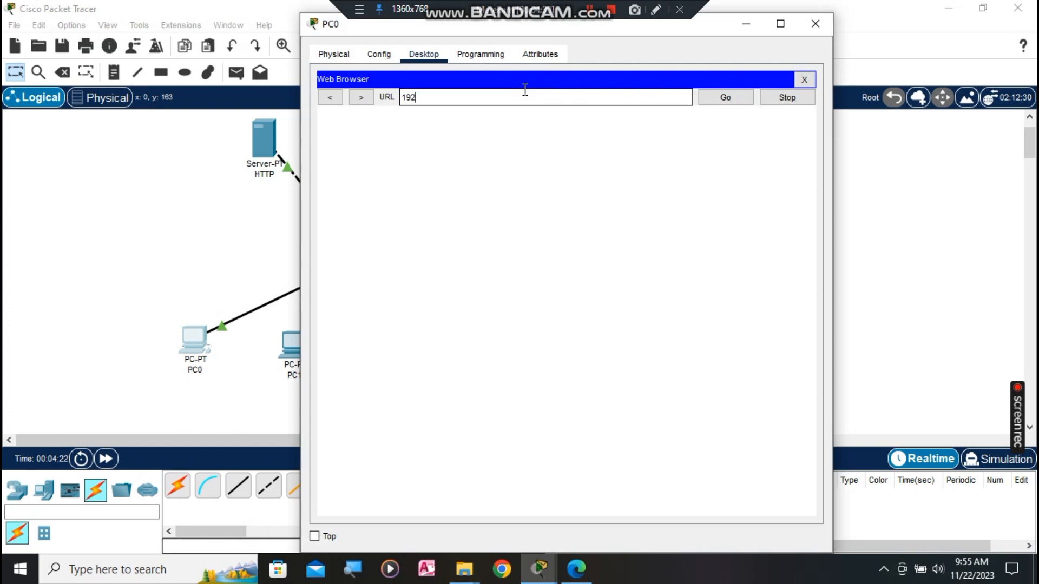
{"action": "key", "text": "BackSpace"}
{"action": "type", "text": "."}
{"action": "type", "text": "2.168.1.1"}
{"action": "type", "text": "00"}
{"action": "key", "text": "Return"}
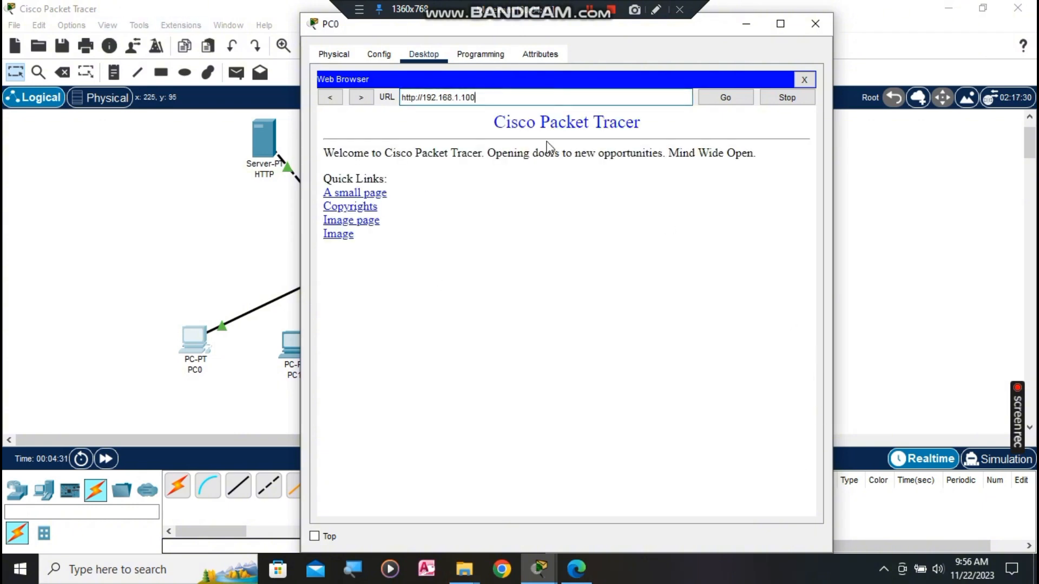
{"action": "left_click", "coordinate": [828, 20]}
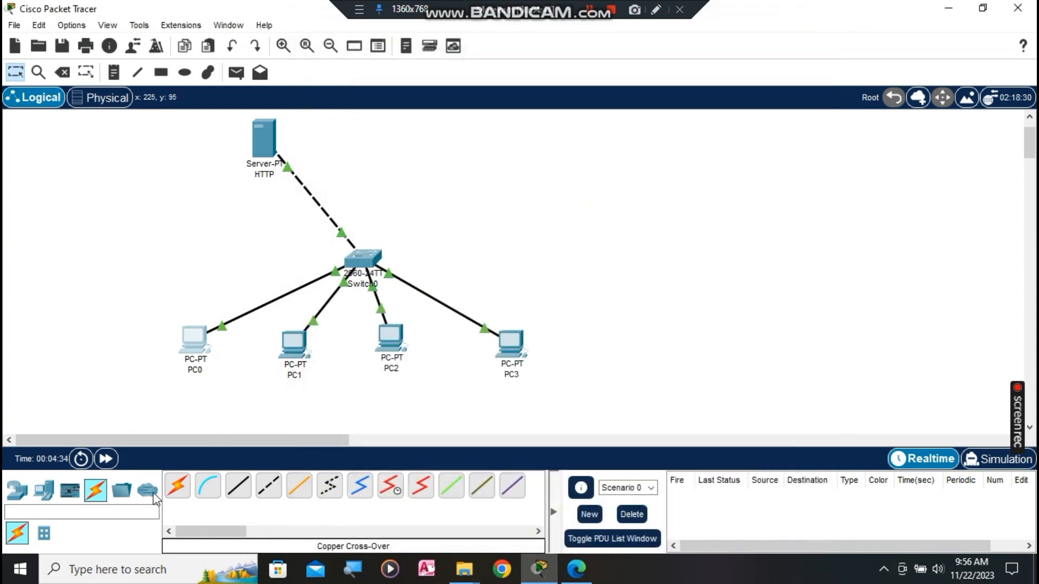
Step: Place a second Server-PT, Server1, on the canvas
{"action": "left_click", "coordinate": [43, 489]}
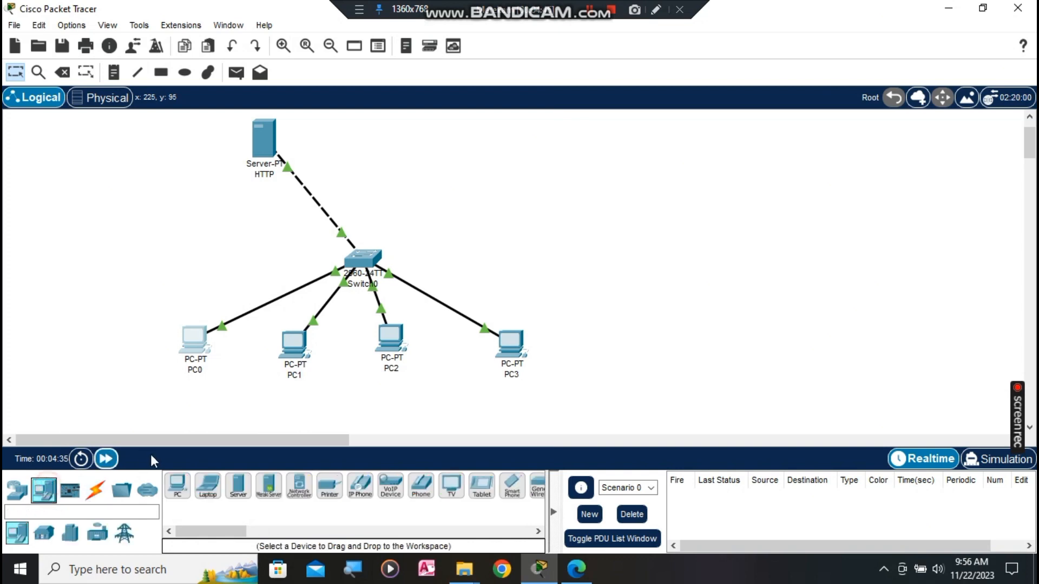
{"action": "left_click", "coordinate": [238, 485]}
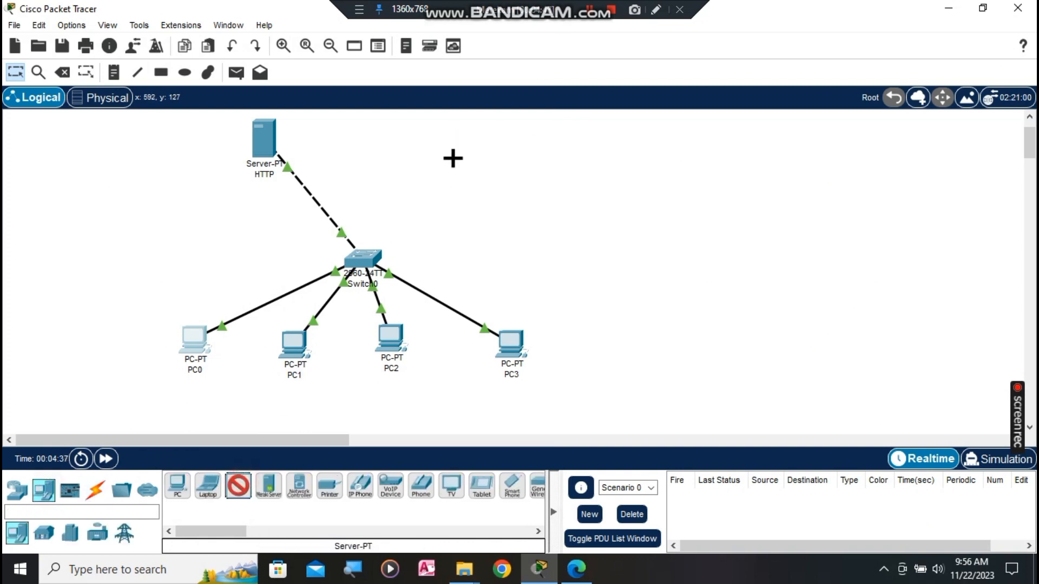
{"action": "left_click", "coordinate": [452, 158]}
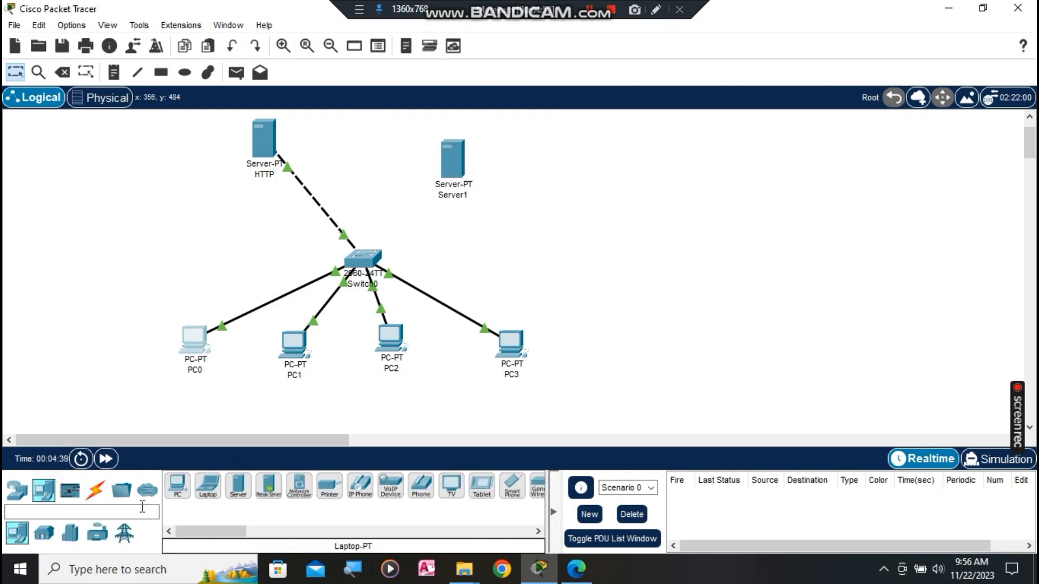
Step: Link Switch0's FastEthernet0/6 to Server1's FastEthernet0 with a copper cross-over cable
{"action": "left_click", "coordinate": [95, 490]}
{"action": "left_click", "coordinate": [269, 485]}
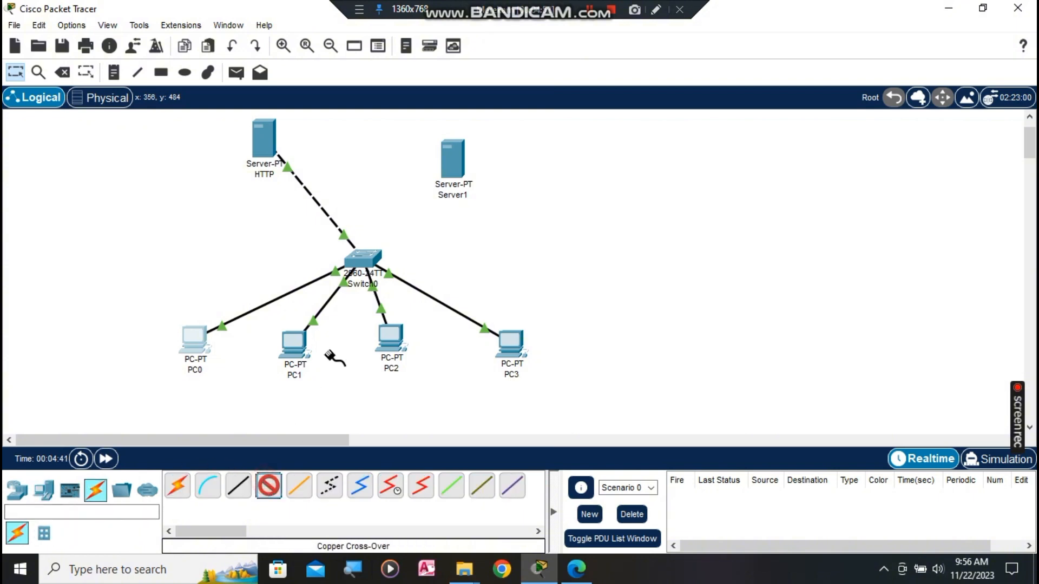
{"action": "left_click", "coordinate": [363, 259]}
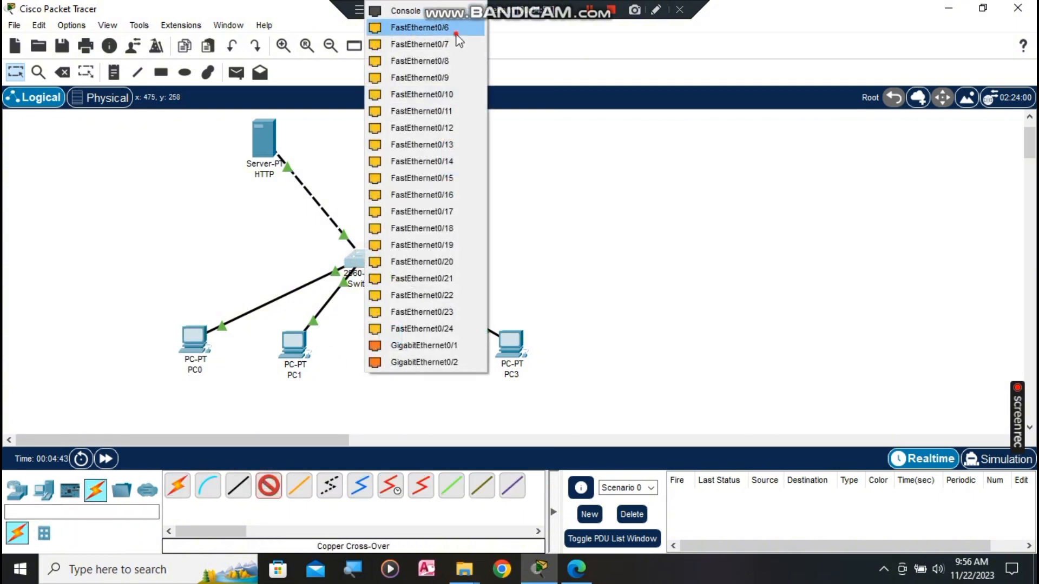
{"action": "left_click", "coordinate": [457, 29]}
{"action": "left_click", "coordinate": [465, 164]}
{"action": "left_click", "coordinate": [482, 176]}
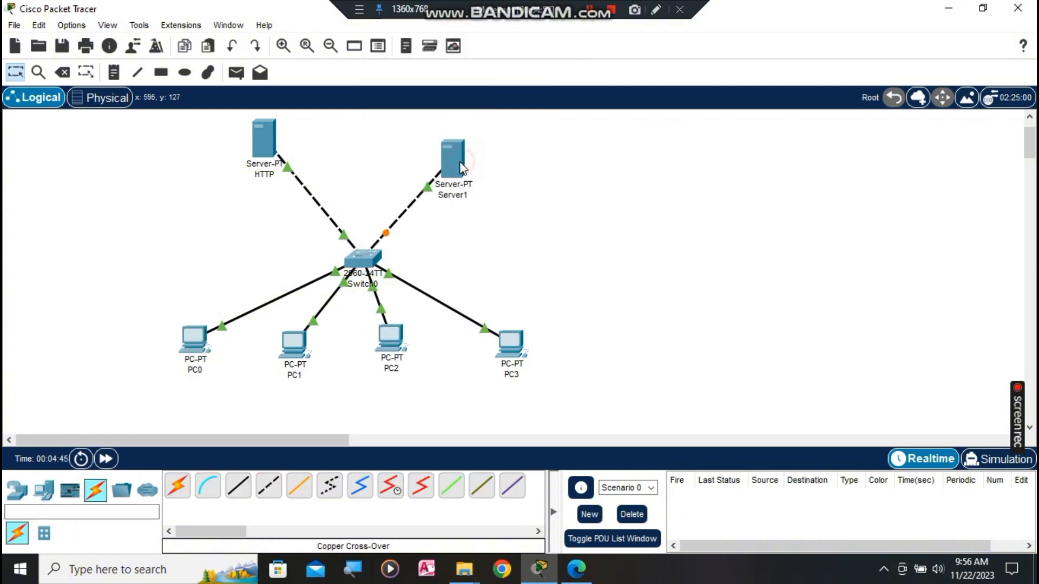
Step: Give Server1 the static IPv4 address 192.168.1.120 with the default 255.255.255.0 mask
{"action": "left_click", "coordinate": [454, 158]}
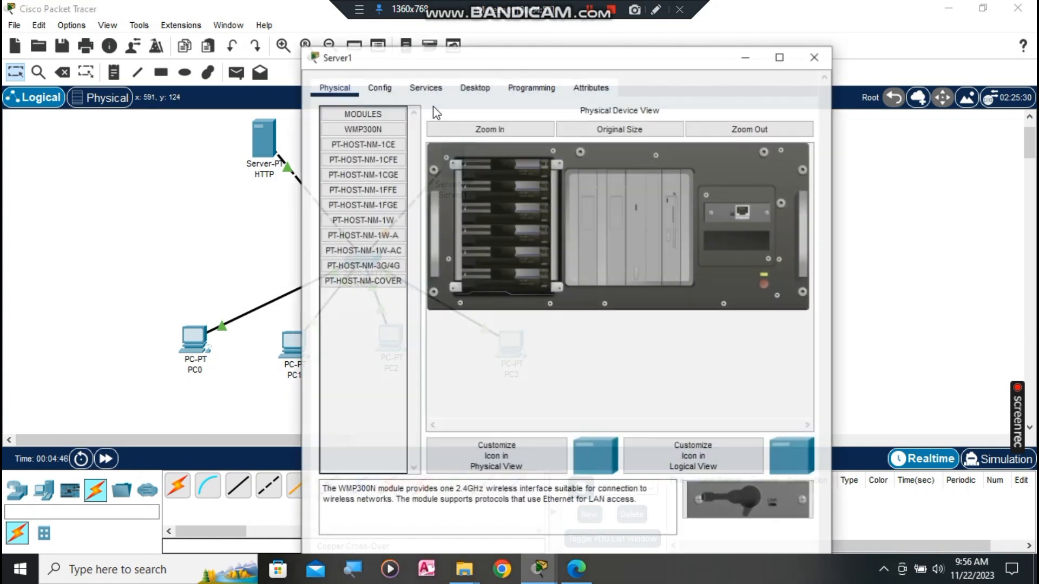
{"action": "left_click", "coordinate": [385, 87]}
{"action": "left_click", "coordinate": [410, 88]}
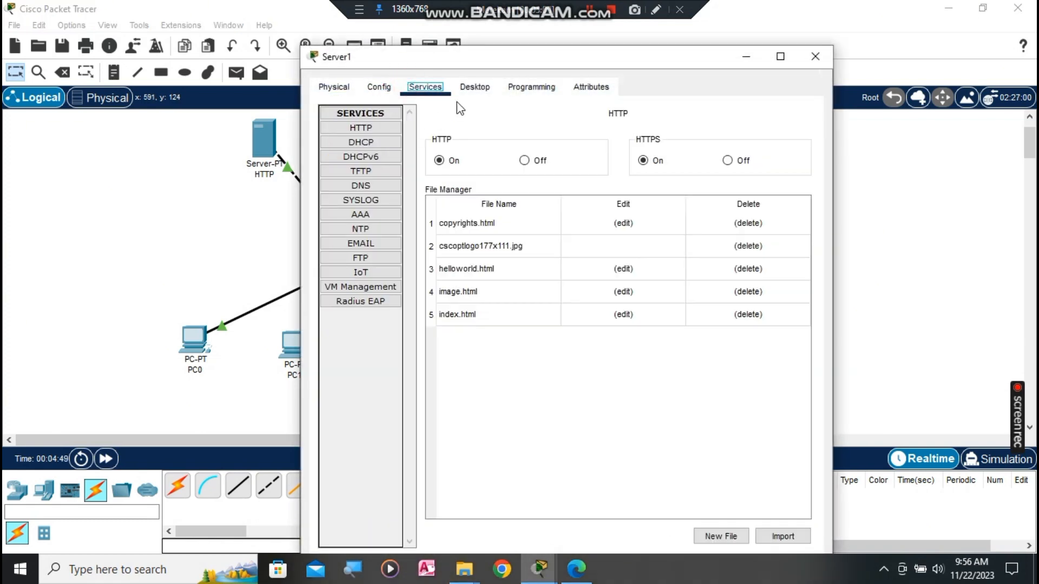
{"action": "left_click", "coordinate": [474, 87]}
{"action": "left_click", "coordinate": [389, 145]}
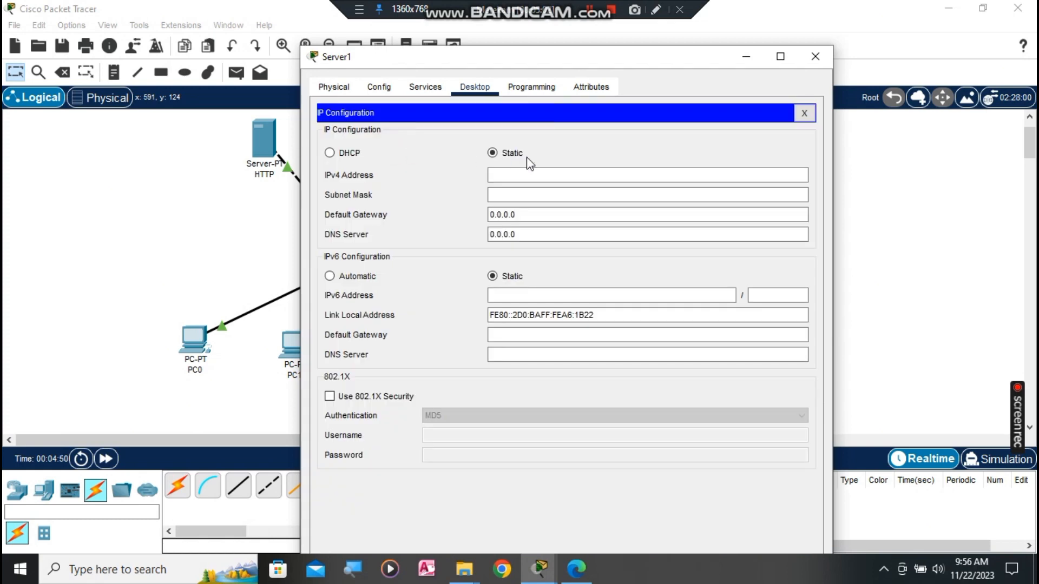
{"action": "left_click", "coordinate": [542, 174]}
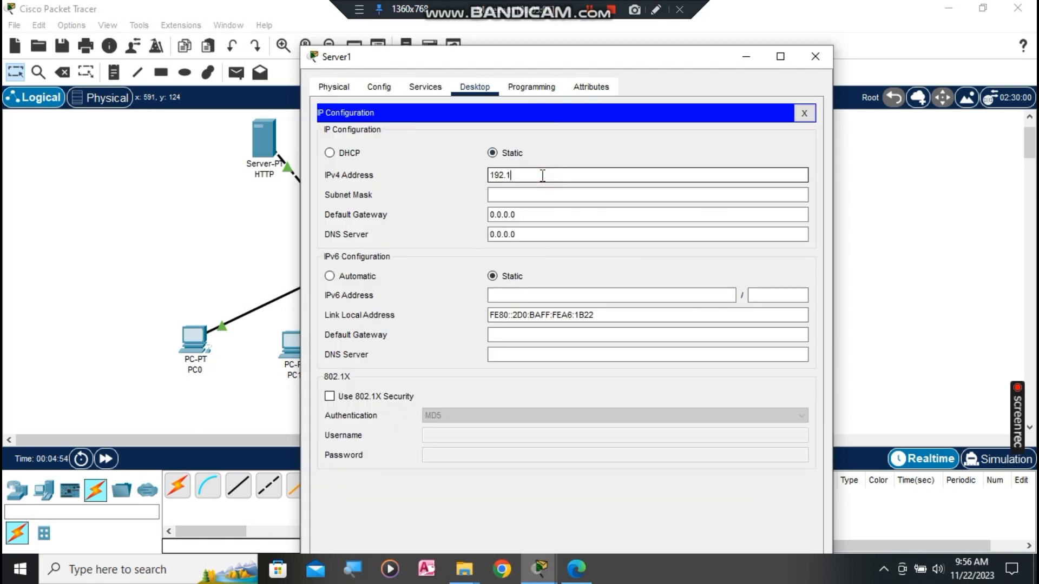
{"action": "type", "text": "192.168.1.120"}
{"action": "left_click", "coordinate": [521, 194]}
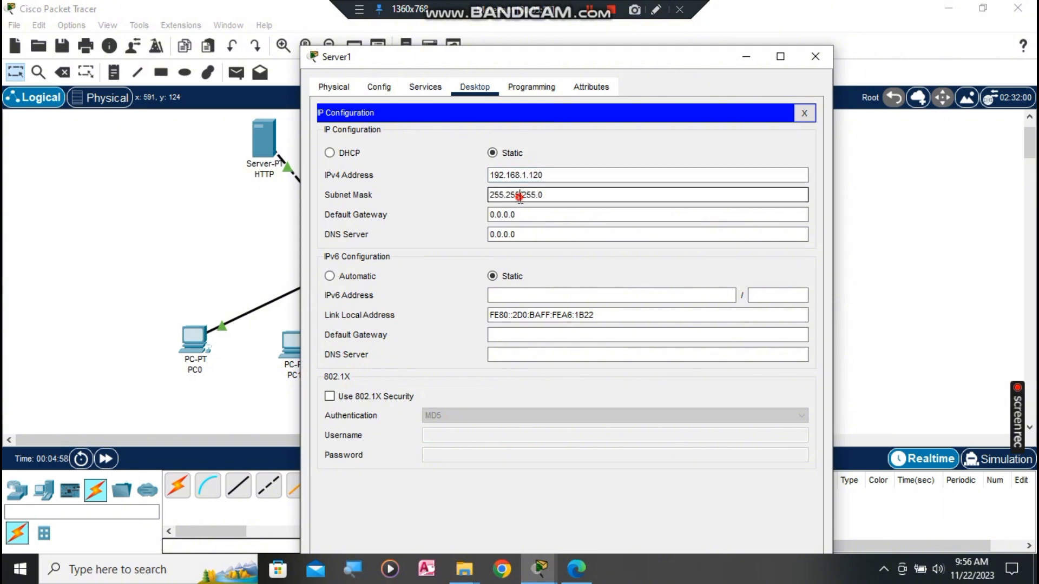
{"action": "left_click", "coordinate": [425, 88]}
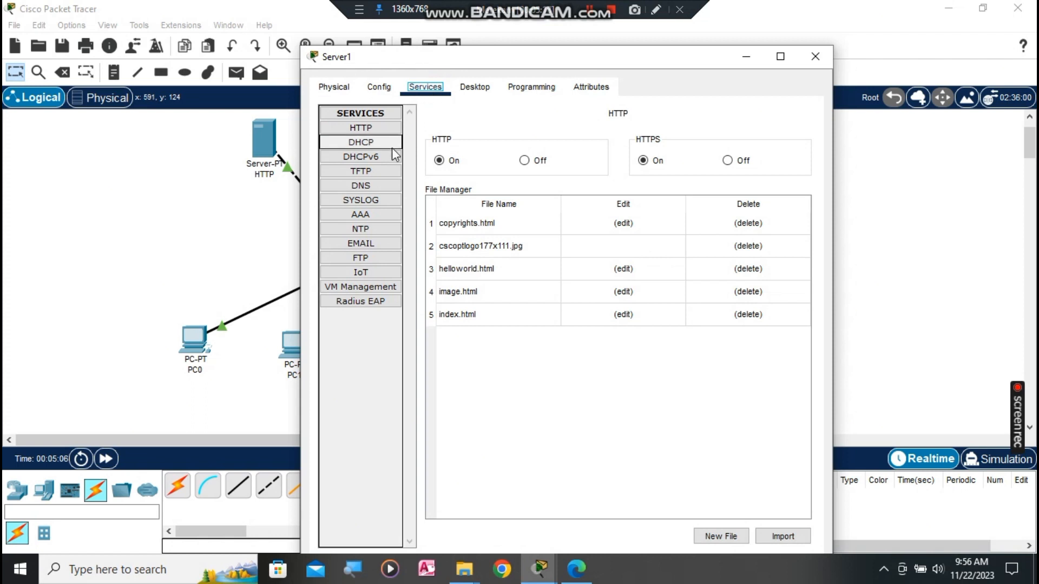
Step: Turn Server1's DNS service on, add an A record tamil.com → 192.168.1.100, and close the window
{"action": "left_click", "coordinate": [389, 183]}
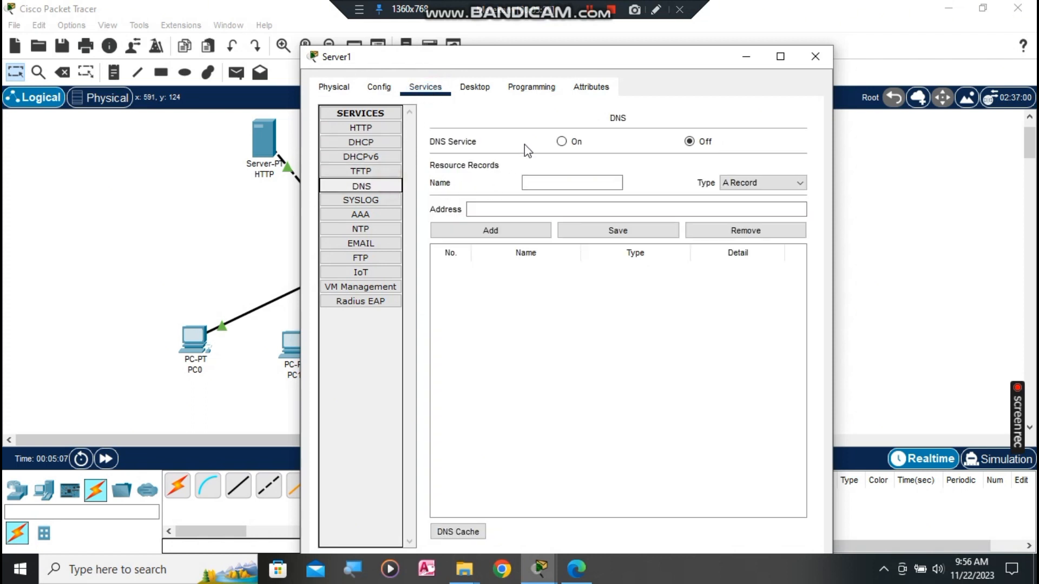
{"action": "left_click", "coordinate": [561, 141]}
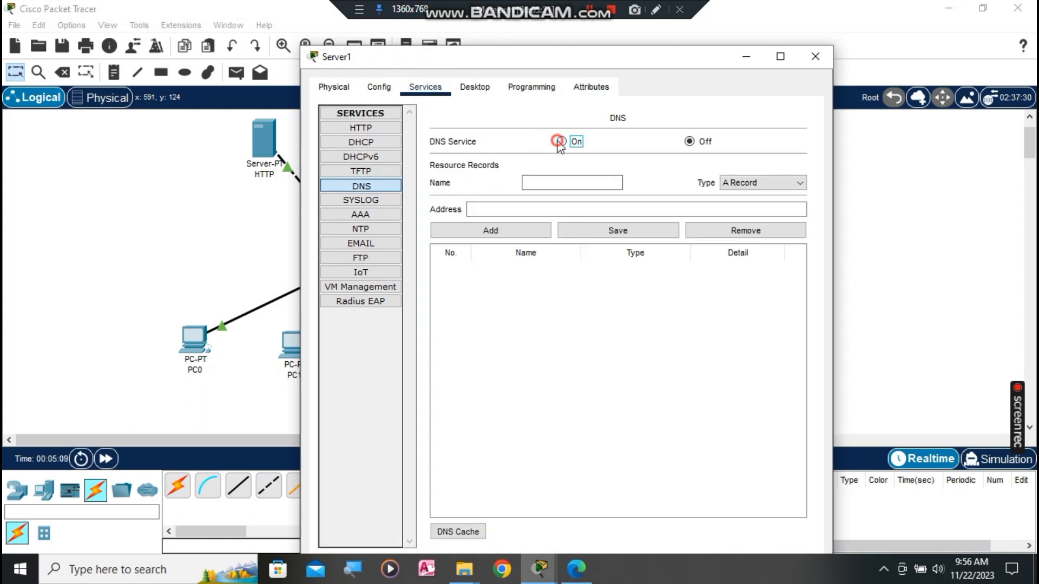
{"action": "left_click", "coordinate": [561, 181]}
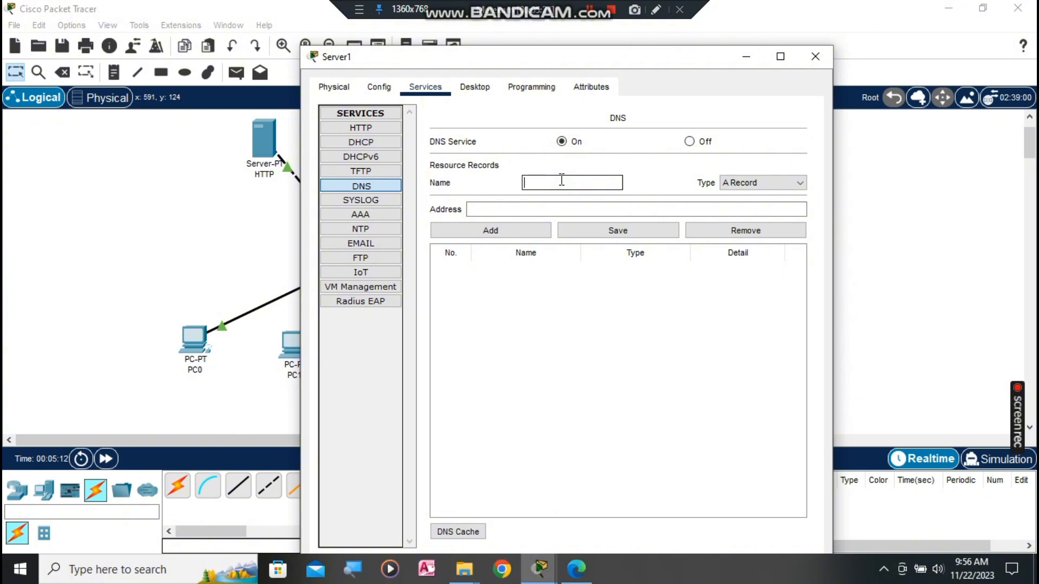
{"action": "type", "text": "tamil.com"}
{"action": "left_click", "coordinate": [558, 205]}
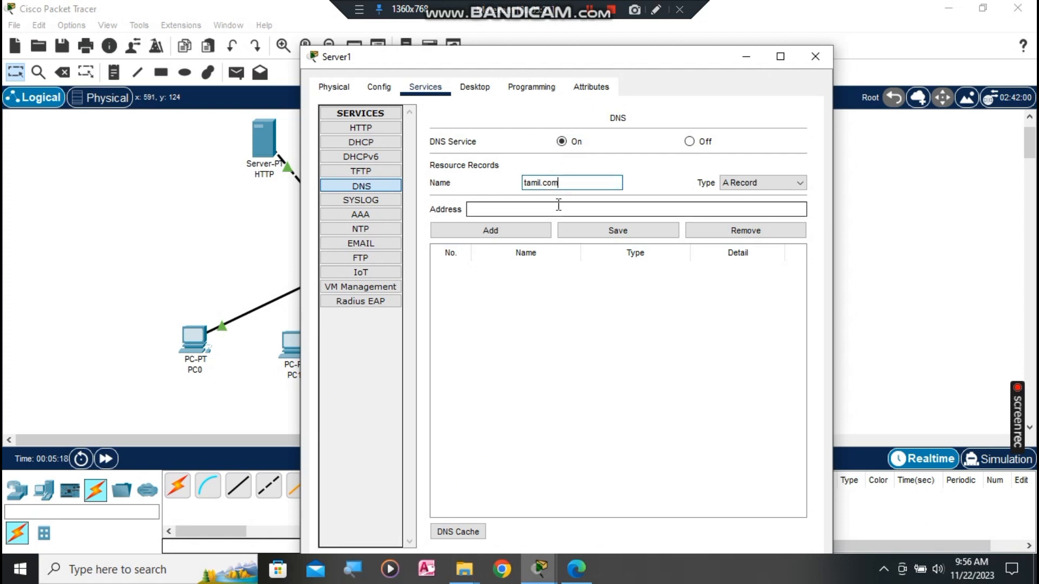
{"action": "type", "text": "192"}
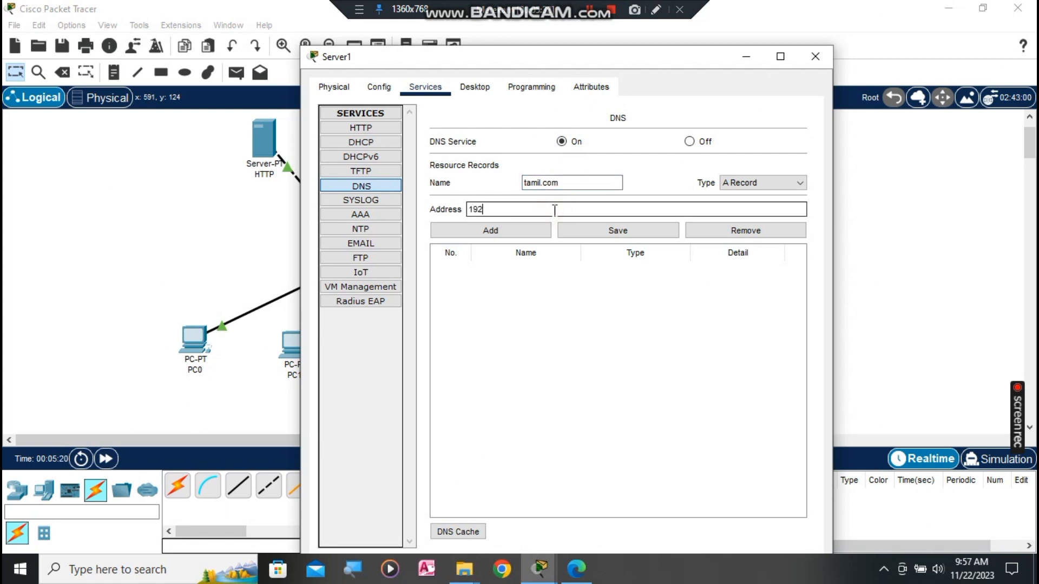
{"action": "type", "text": ".168.1.100"}
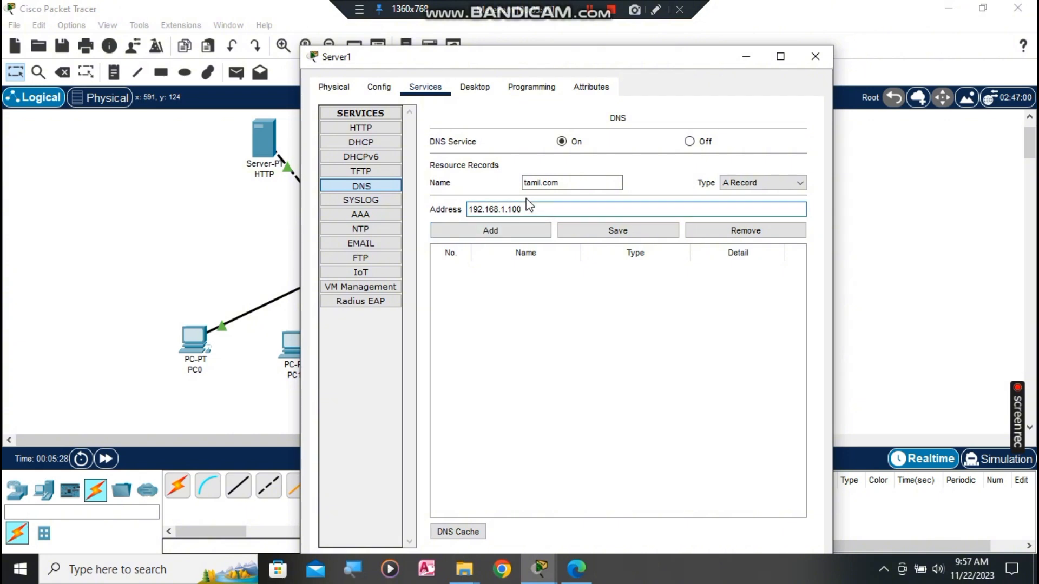
{"action": "left_click", "coordinate": [486, 234]}
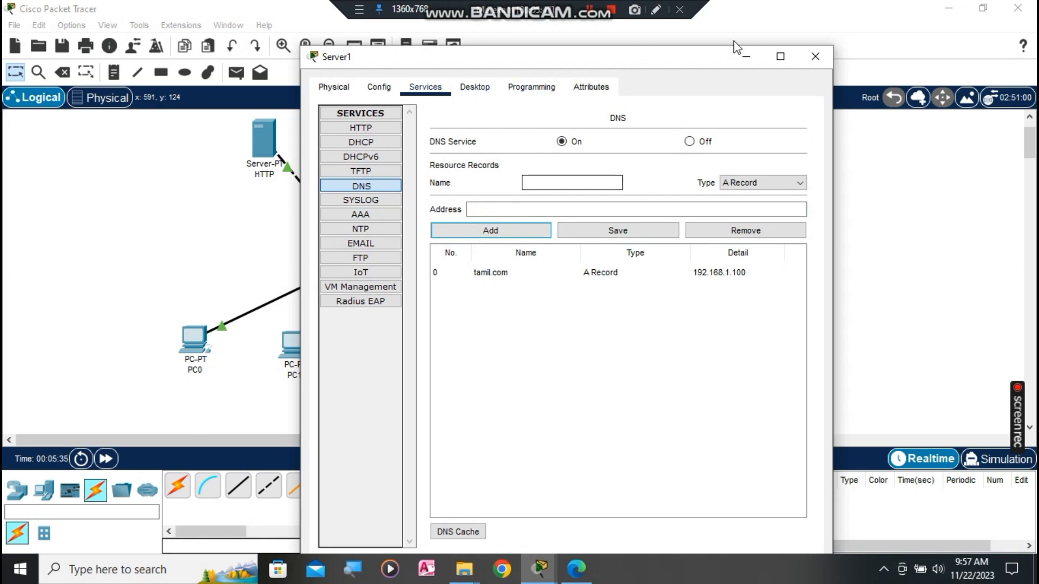
{"action": "left_click", "coordinate": [816, 57]}
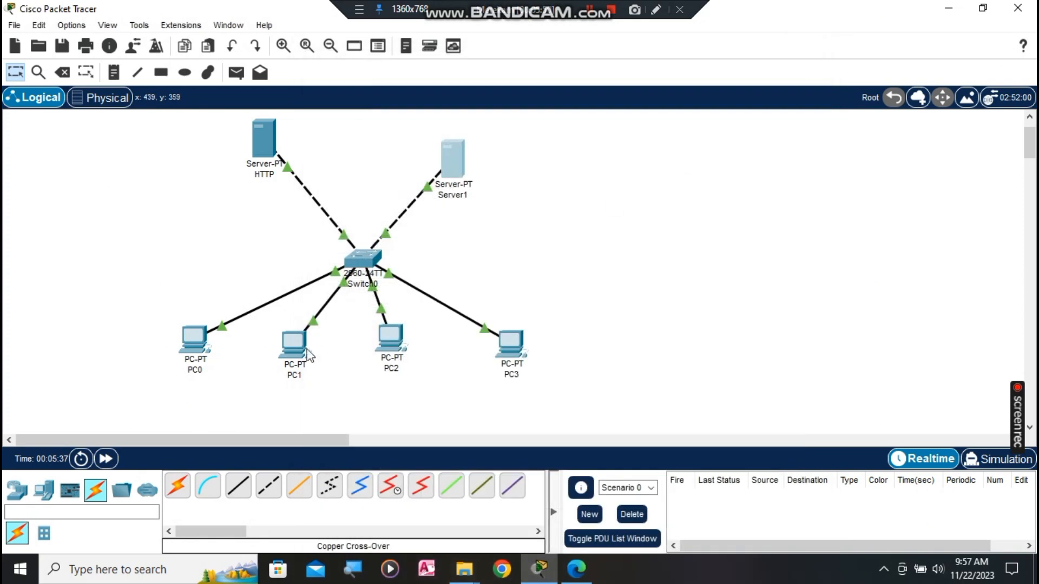
Step: Run 'ping 192.168.1.120' from PC0's Command Prompt and confirm four replies with 0% loss
{"action": "left_click", "coordinate": [190, 351]}
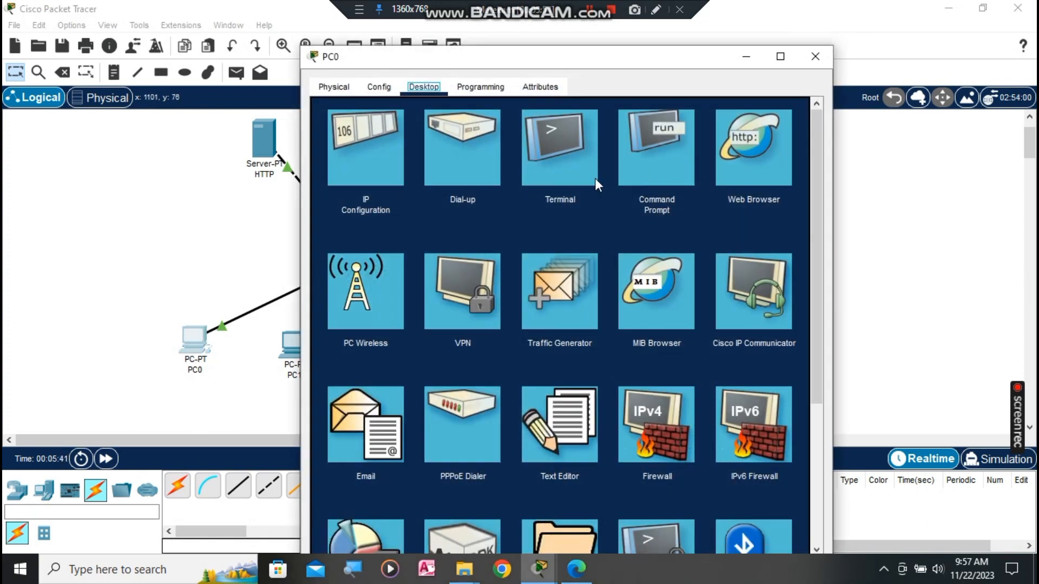
{"action": "left_click", "coordinate": [648, 151]}
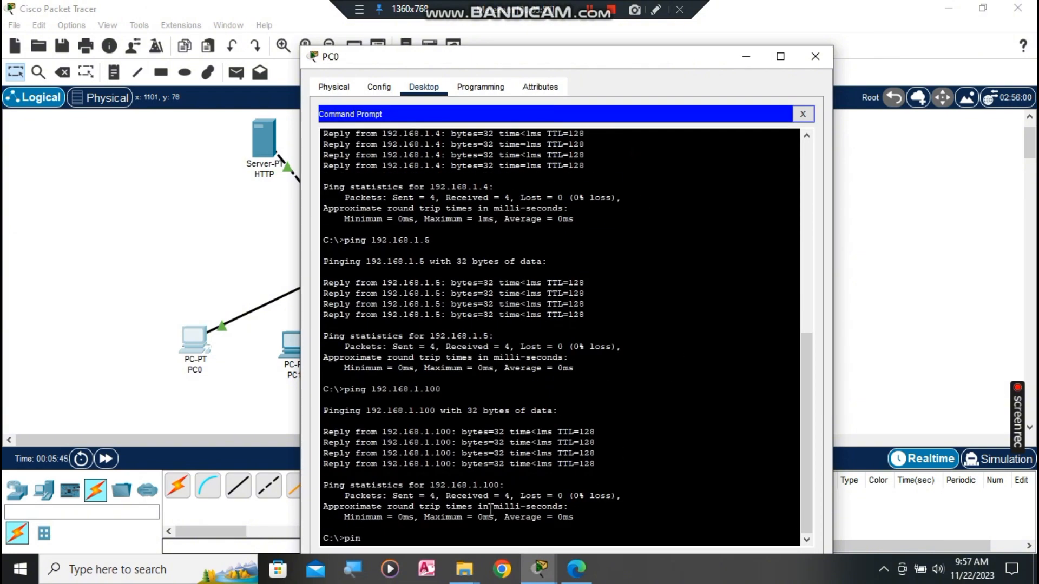
{"action": "type", "text": "ping 192.168.1.120"}
{"action": "key", "text": "Return"}
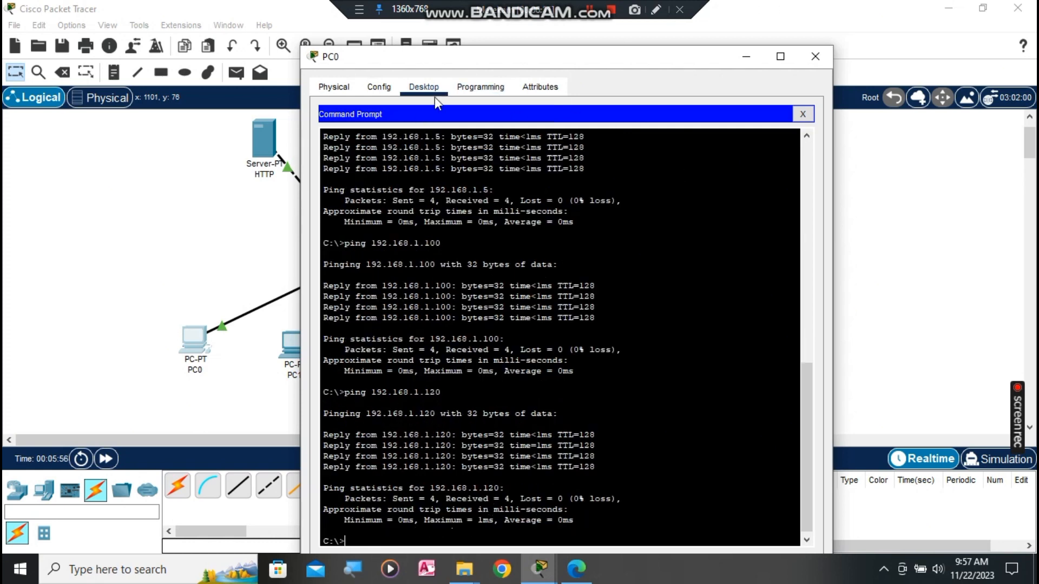
{"action": "left_click", "coordinate": [811, 113]}
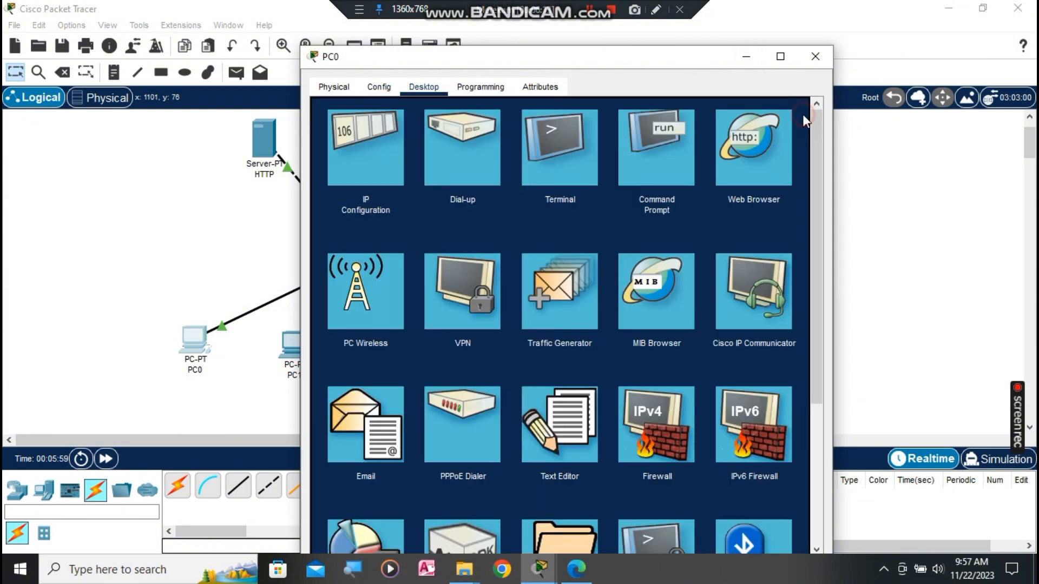
Step: Browse to 192.168.1.120 in PC0's web browser to show the Packet Tracer welcome page
{"action": "left_click", "coordinate": [755, 149]}
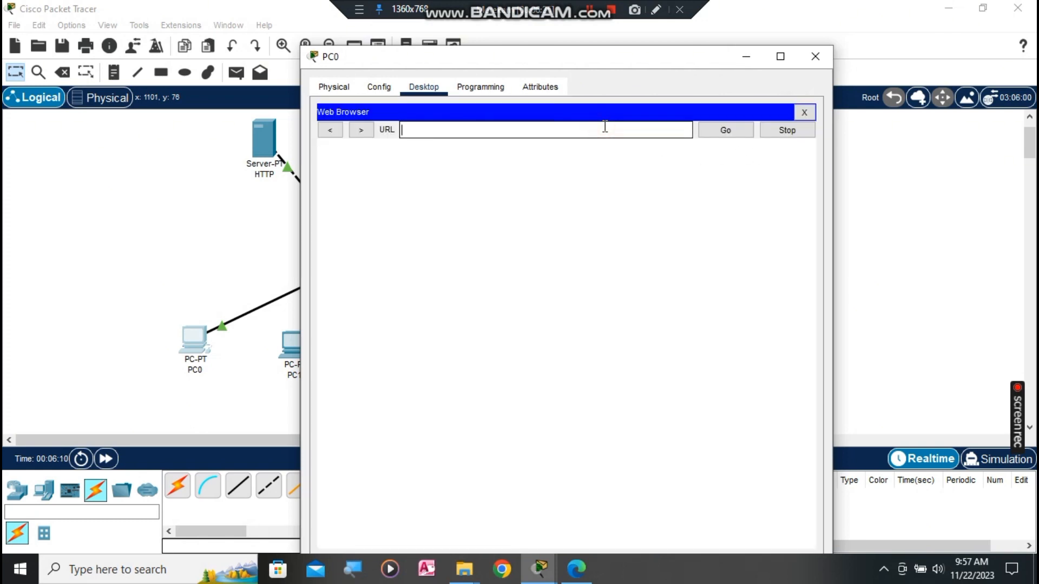
{"action": "type", "text": "192.168.1.120"}
{"action": "key", "text": "Return"}
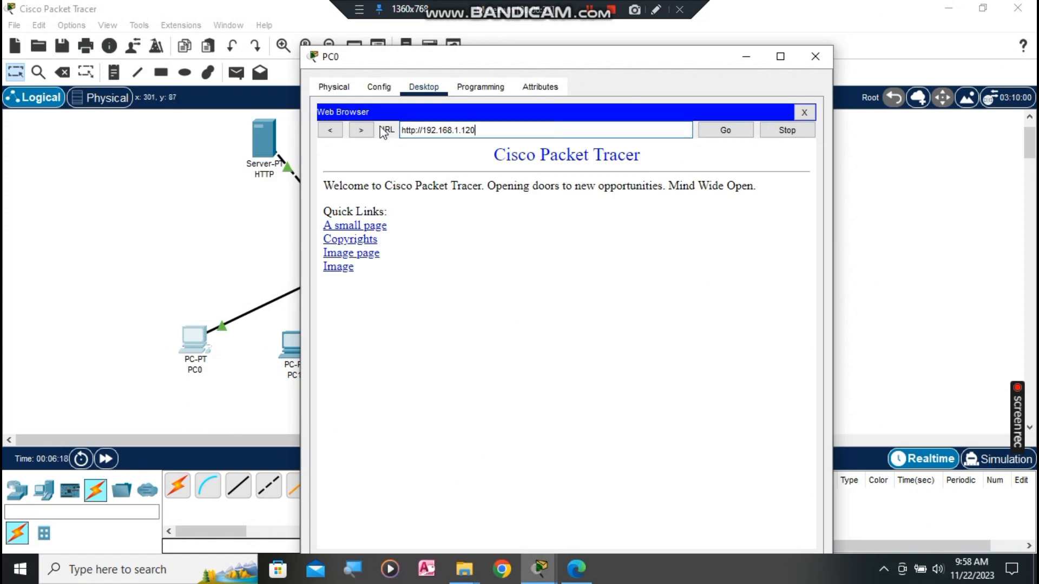
{"action": "left_click", "coordinate": [338, 89]}
{"action": "left_click", "coordinate": [378, 88]}
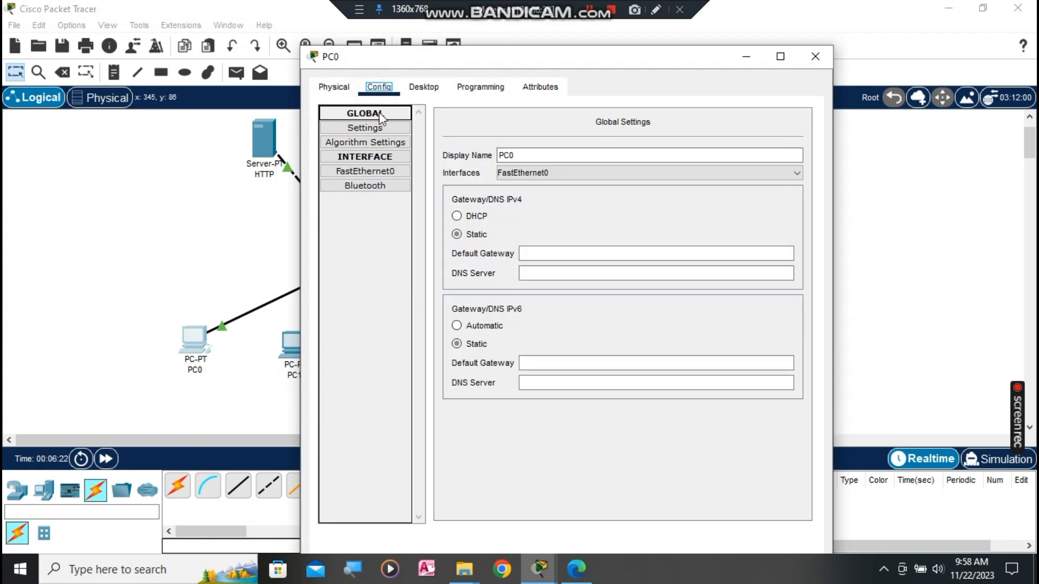
Step: Change PC0's DNS server from 0.0.0.0 to 192.168.1.120 and close its settings
{"action": "left_click", "coordinate": [423, 87]}
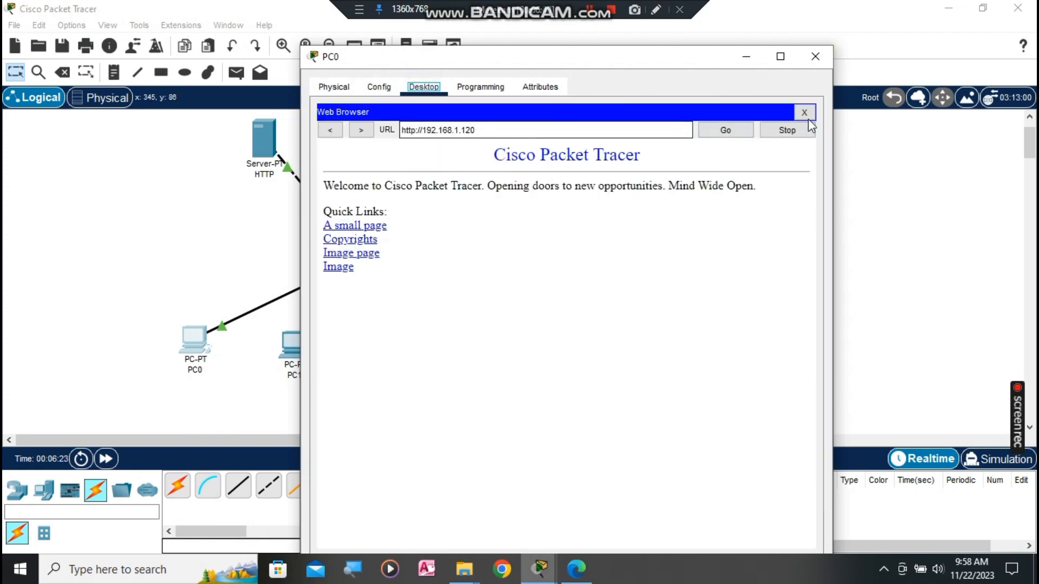
{"action": "left_click", "coordinate": [398, 179]}
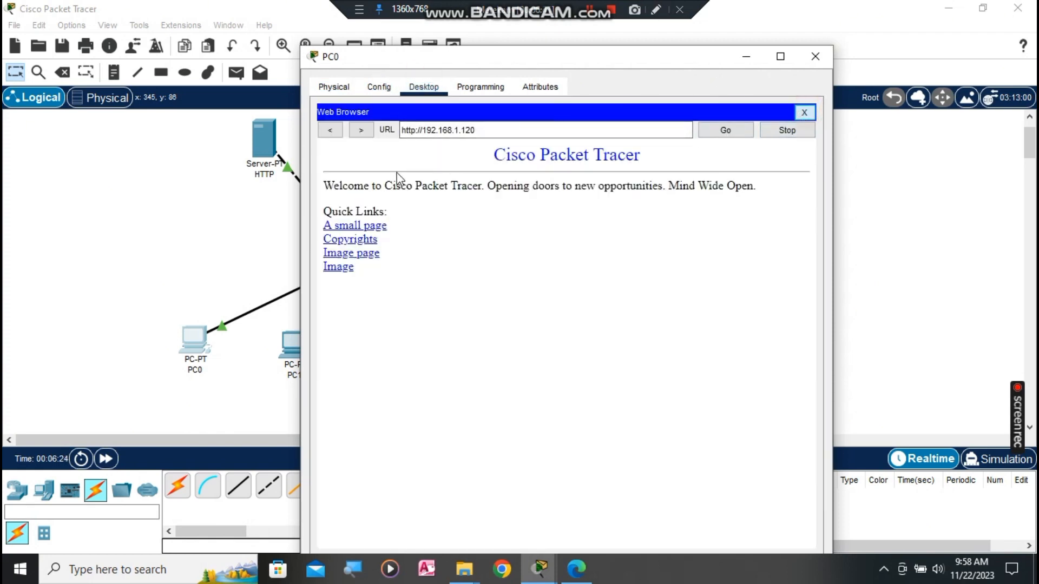
{"action": "left_click", "coordinate": [810, 111]}
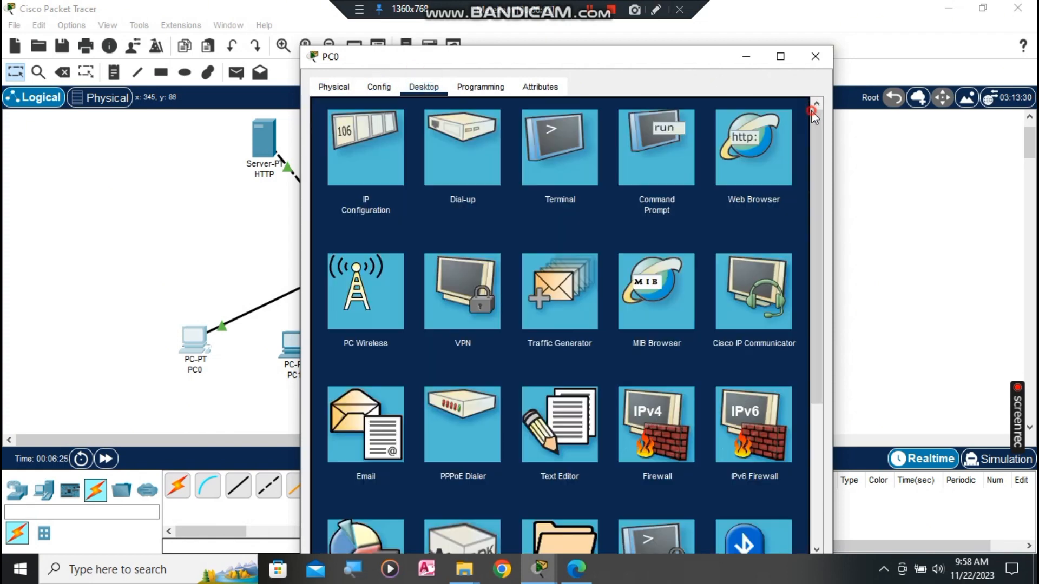
{"action": "left_click", "coordinate": [369, 159]}
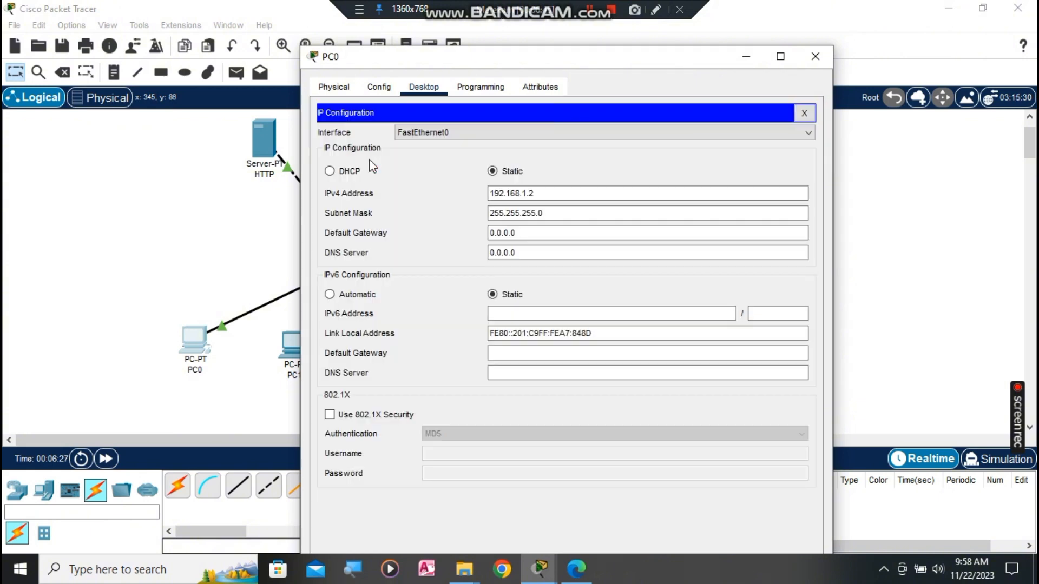
{"action": "left_click", "coordinate": [603, 259]}
{"action": "left_click_drag", "start_coordinate": [410, 260], "coordinate": [410, 265]}
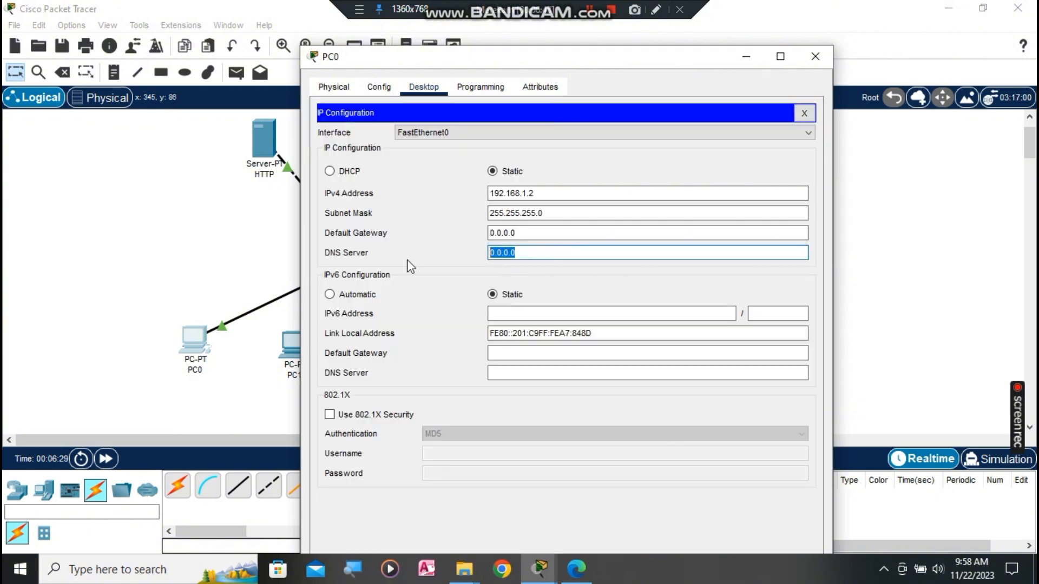
{"action": "type", "text": "192.168.1.120"}
{"action": "left_click", "coordinate": [815, 57]}
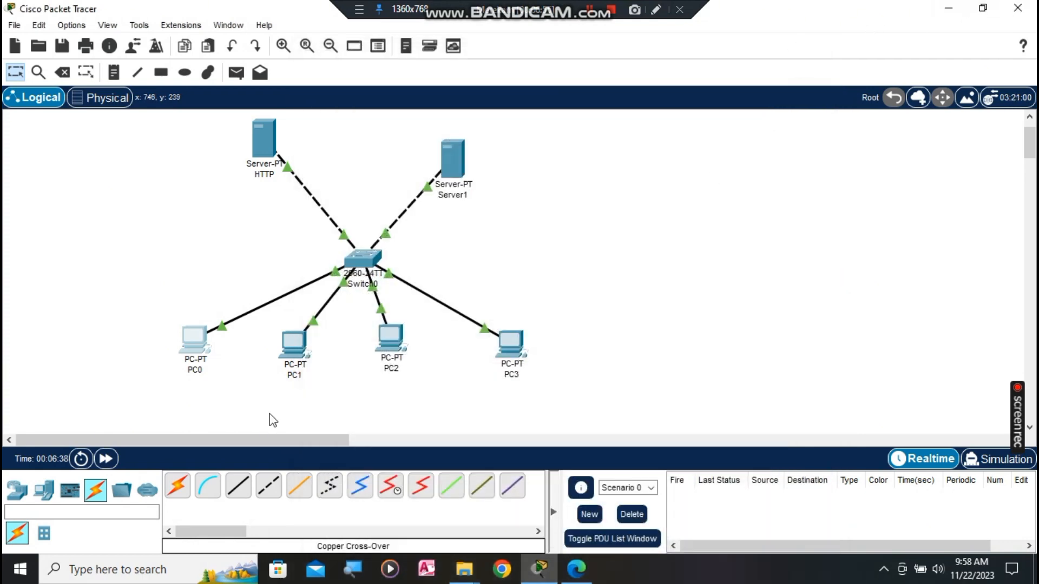
Step: Replace PC1's DNS server 0.0.0.0 with 192.168.1.120 and close its window
{"action": "left_click", "coordinate": [294, 370]}
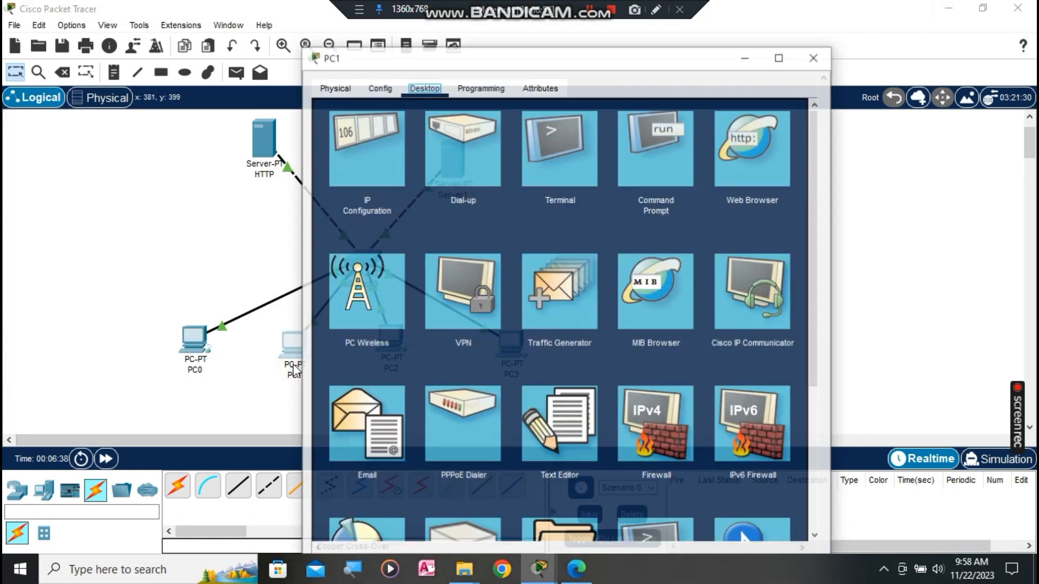
{"action": "left_click", "coordinate": [381, 146]}
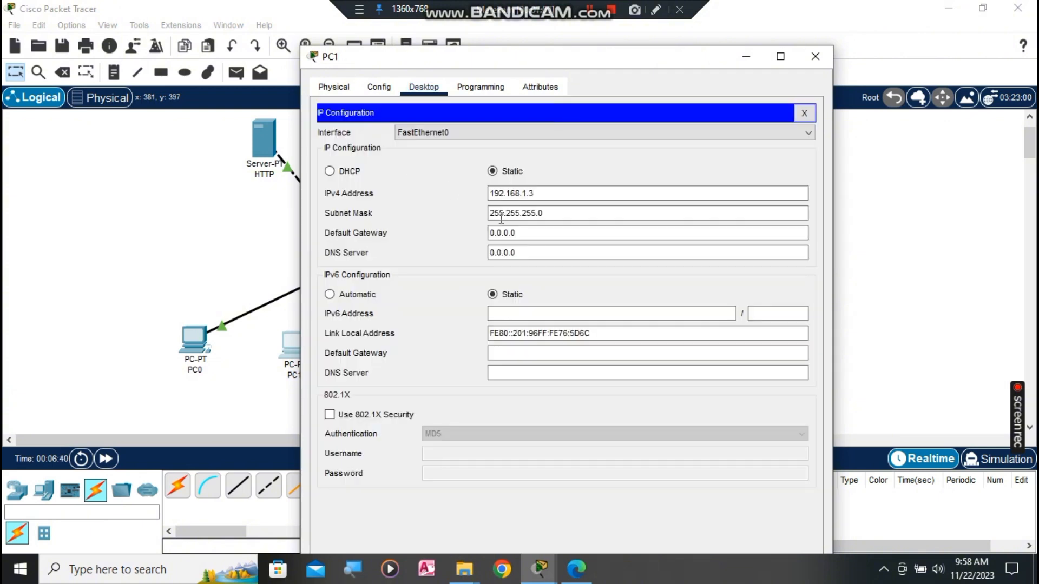
{"action": "left_click", "coordinate": [549, 252]}
{"action": "left_click_drag", "start_coordinate": [549, 252], "coordinate": [430, 255]}
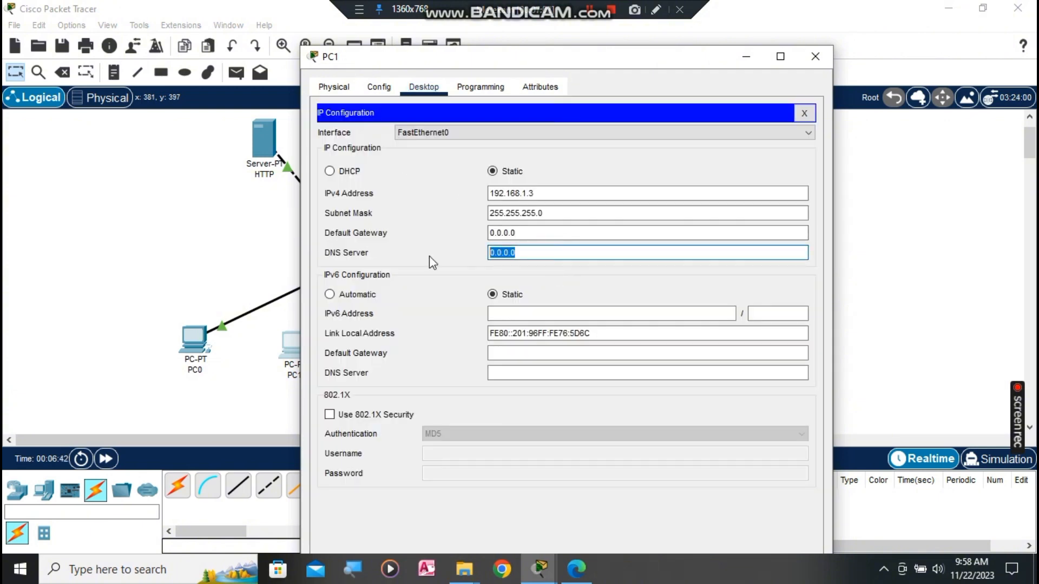
{"action": "type", "text": "192.168.1.120"}
{"action": "left_click", "coordinate": [828, 56]}
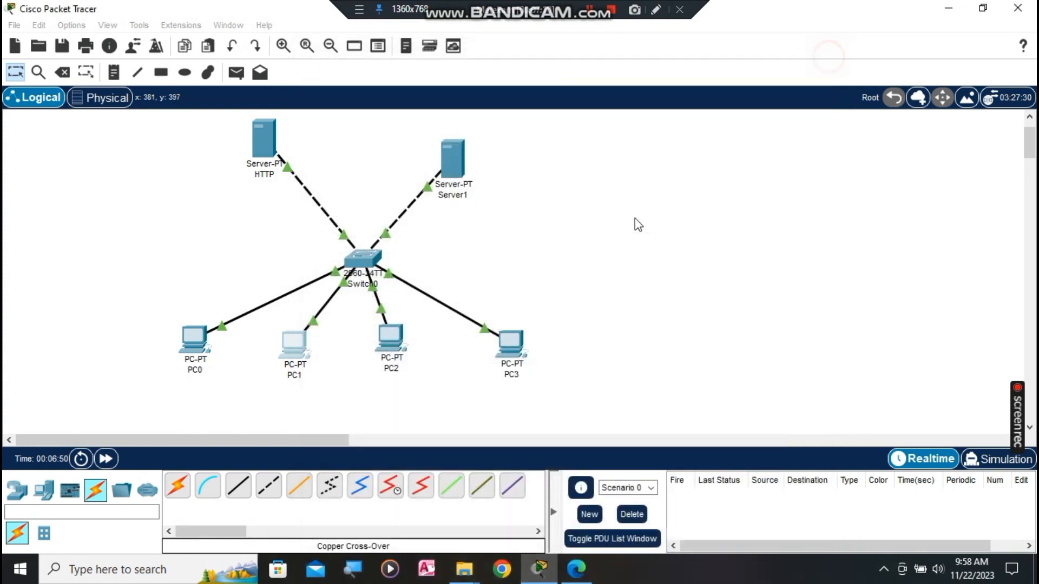
Step: Replace PC2's DNS server 0.0.0.0 with 192.168.1.120 and close its window
{"action": "left_click", "coordinate": [391, 342]}
{"action": "left_click", "coordinate": [376, 166]}
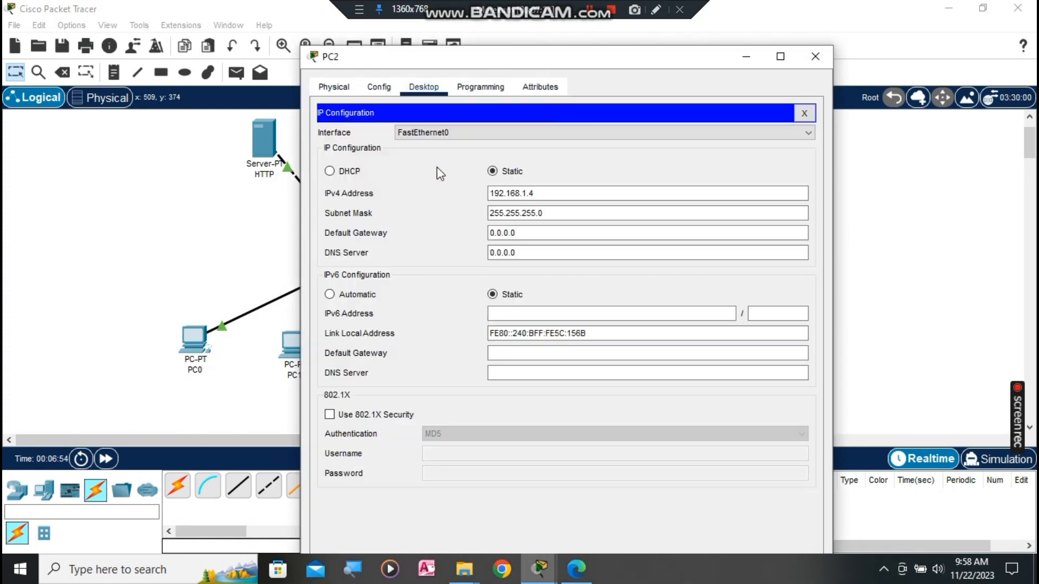
{"action": "left_click", "coordinate": [585, 233]}
{"action": "left_click", "coordinate": [579, 249]}
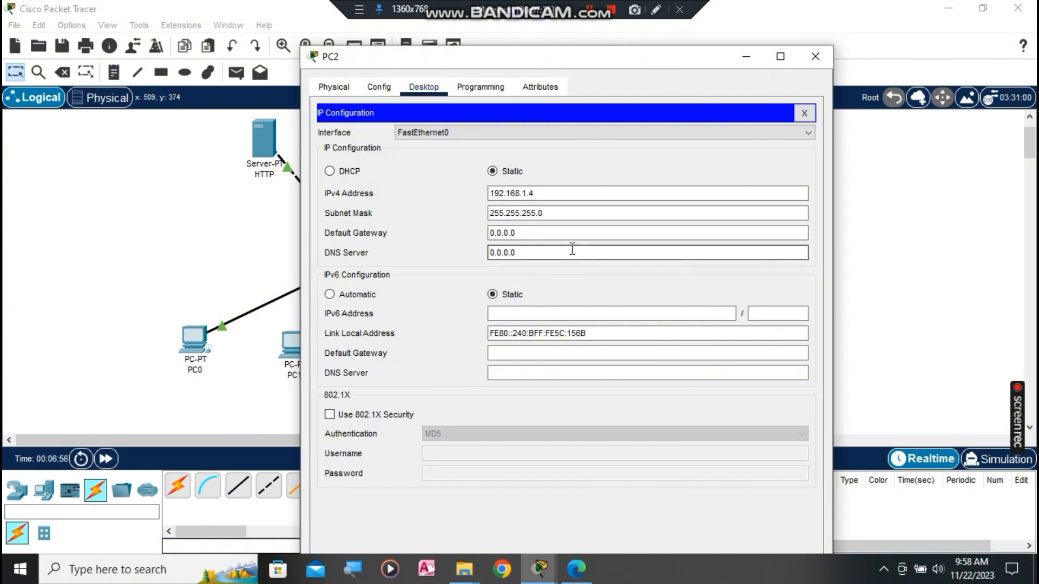
{"action": "left_click_drag", "start_coordinate": [571, 249], "coordinate": [466, 249]}
{"action": "type", "text": "192"}
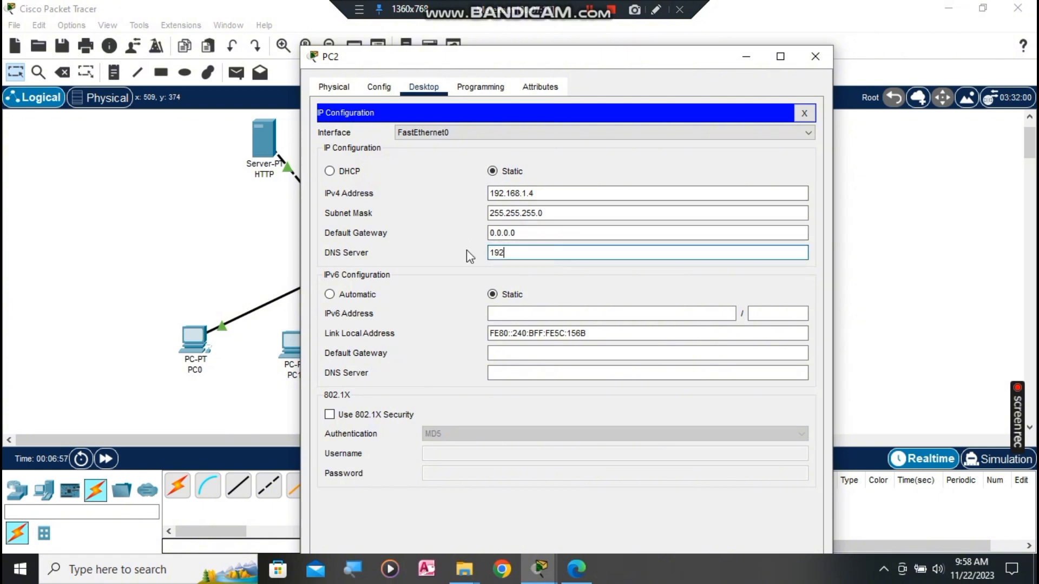
{"action": "type", "text": ".168.1.120"}
{"action": "left_click", "coordinate": [798, 54]}
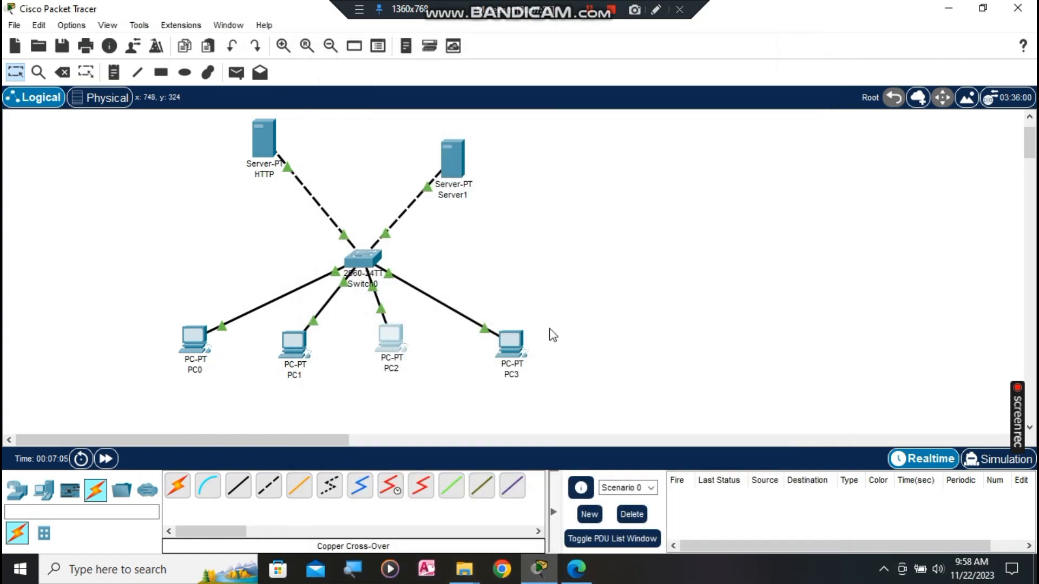
Step: Replace PC3's DNS server 0.0.0.0 with 192.168.1.120 in IP Configuration, then close the window
{"action": "left_click", "coordinate": [502, 345]}
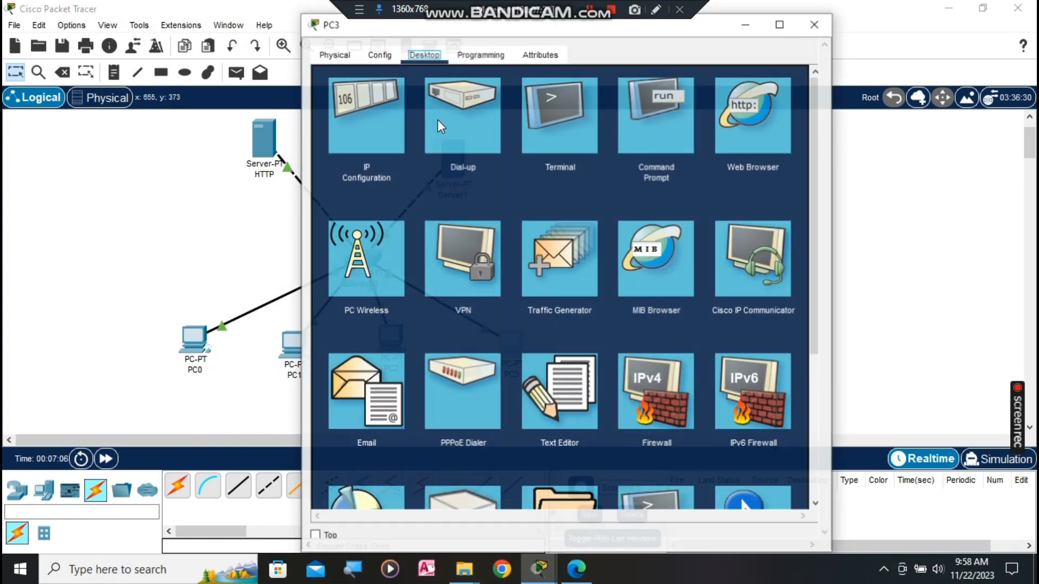
{"action": "left_click", "coordinate": [386, 116]}
{"action": "left_click_drag", "start_coordinate": [563, 220], "coordinate": [460, 222]}
{"action": "type", "text": "192.1"}
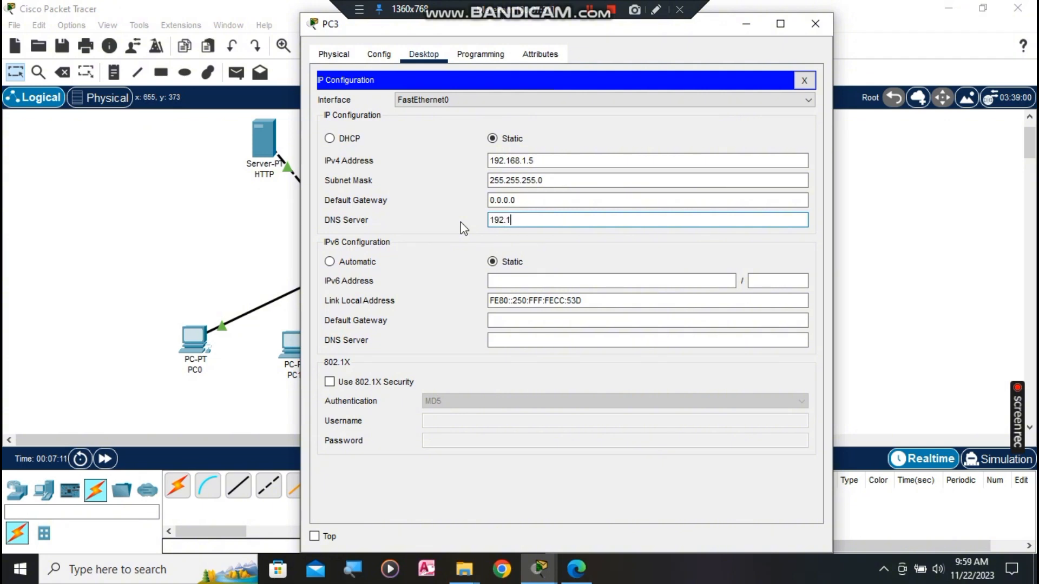
{"action": "type", "text": "68.1.120"}
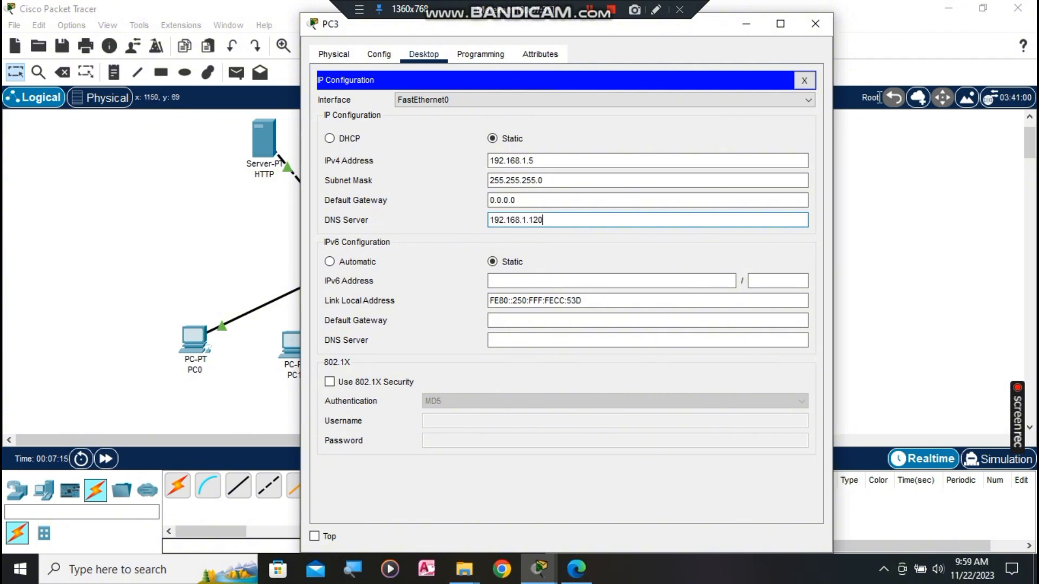
{"action": "left_click", "coordinate": [814, 24]}
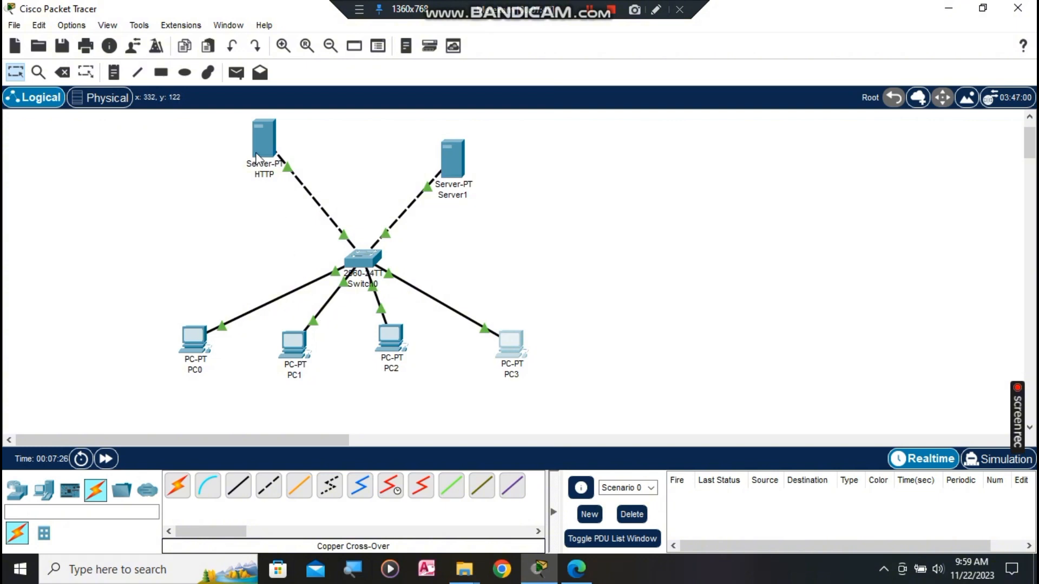
{"action": "left_click", "coordinate": [263, 132]}
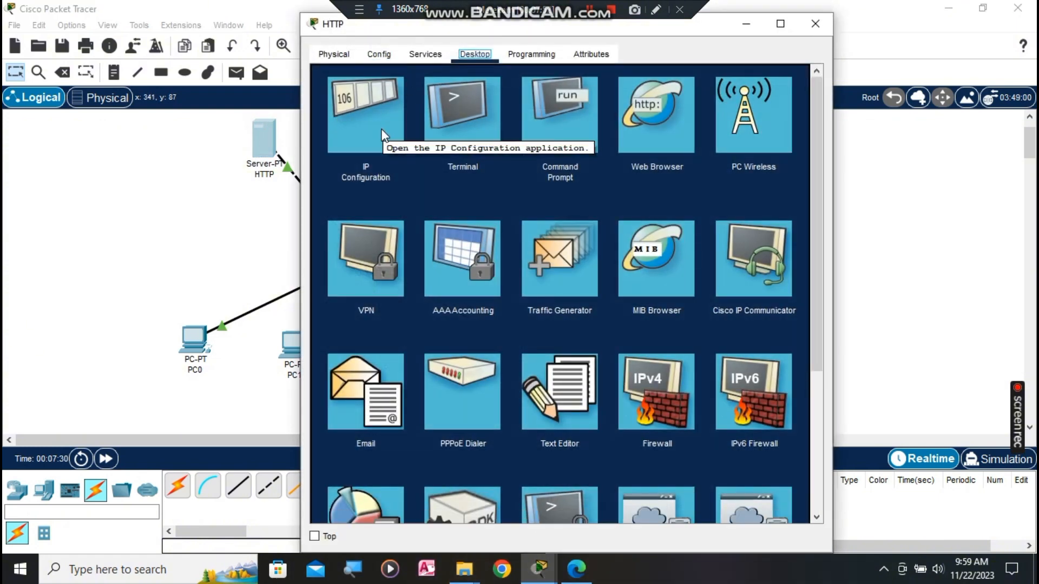
{"action": "left_click", "coordinate": [427, 57]}
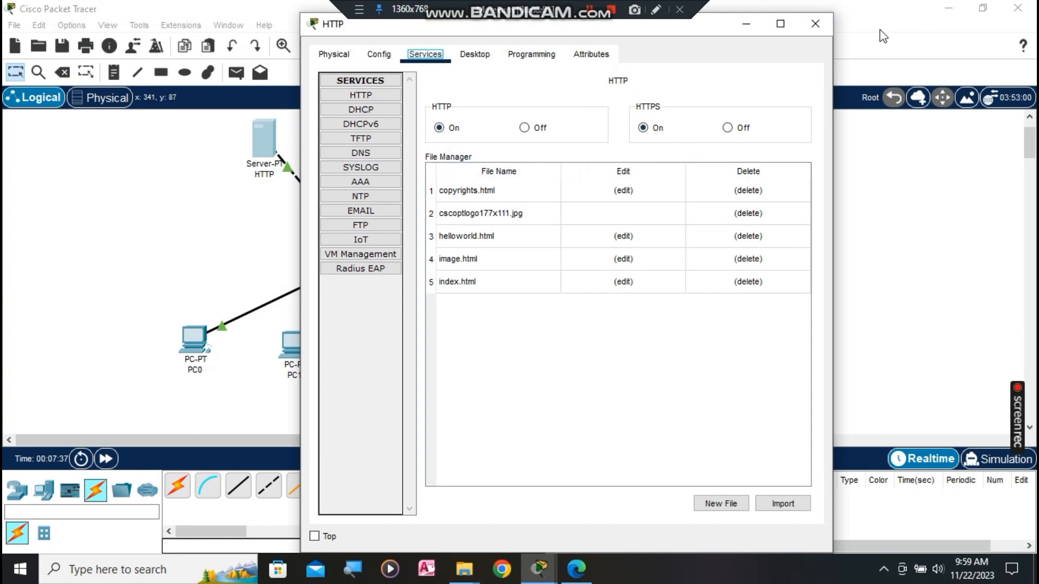
{"action": "left_click", "coordinate": [812, 26]}
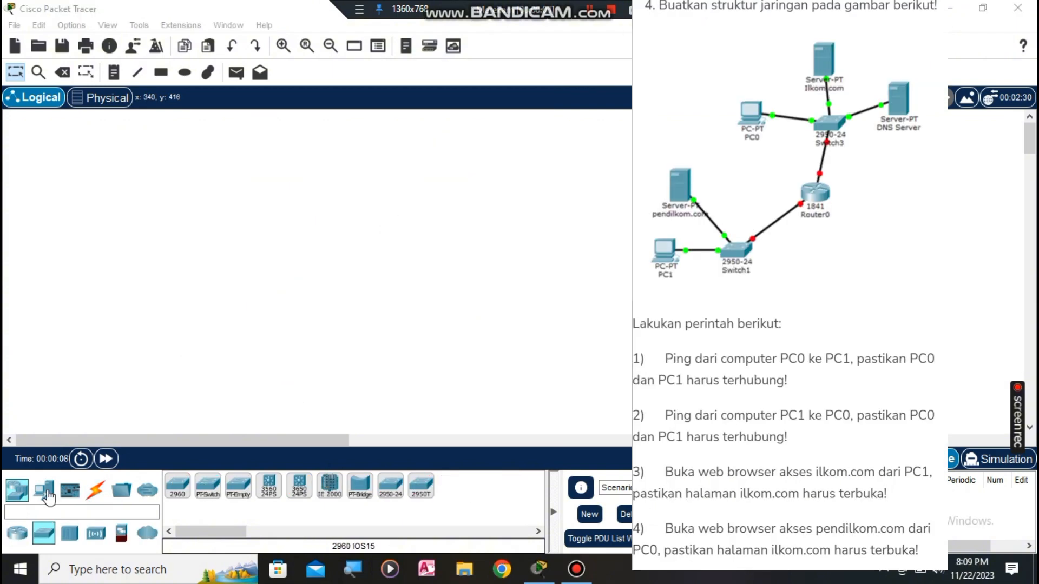
Step: Place PC0, Server0, Server1 and a 2950-24 switch on the empty workspace
{"action": "left_click", "coordinate": [46, 491]}
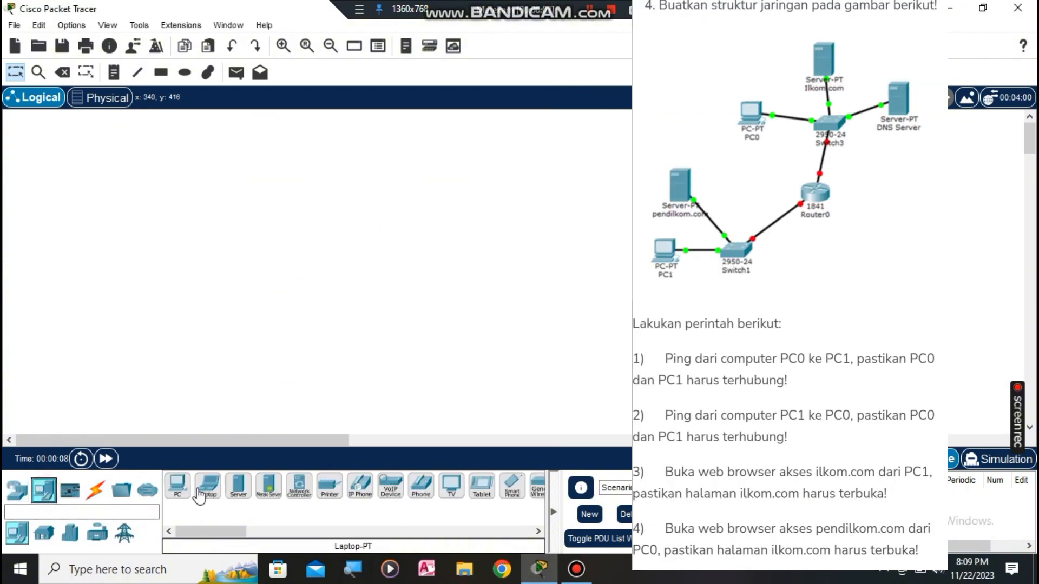
{"action": "left_click_drag", "start_coordinate": [173, 492], "coordinate": [338, 198]}
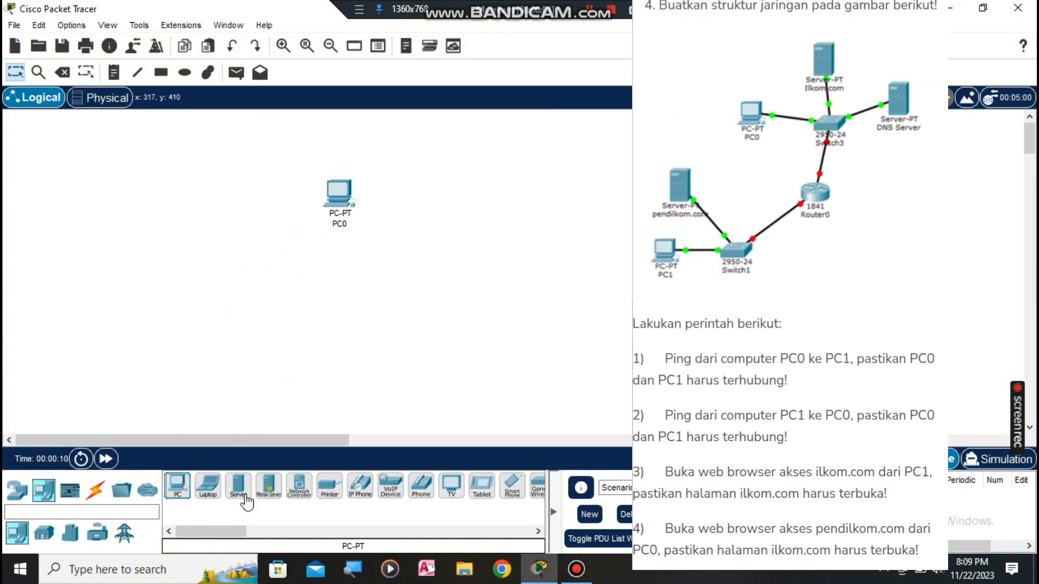
{"action": "left_click_drag", "start_coordinate": [242, 503], "coordinate": [409, 162]}
{"action": "left_click_drag", "start_coordinate": [408, 204], "coordinate": [402, 128]}
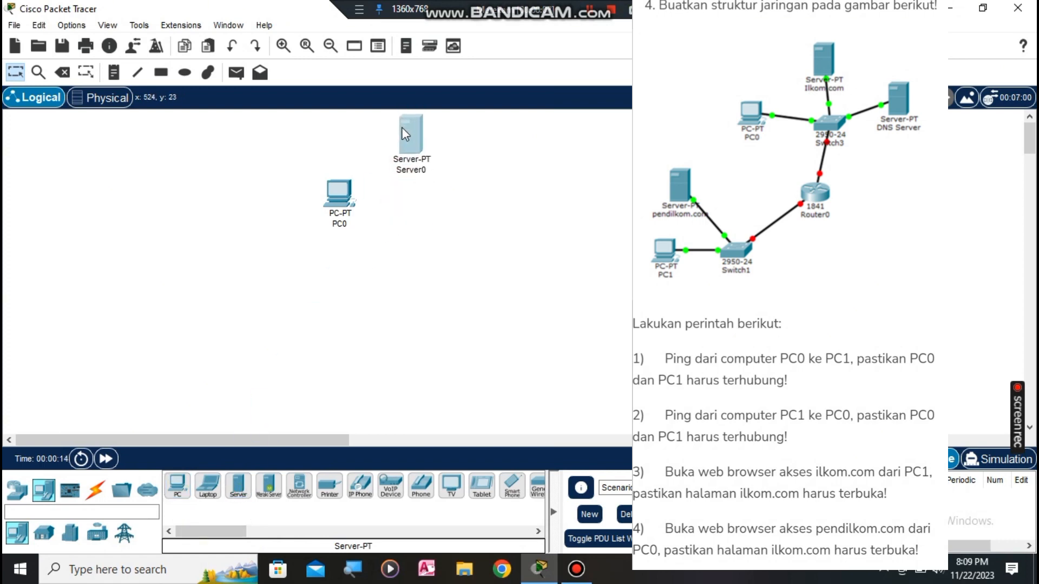
{"action": "left_click_drag", "start_coordinate": [238, 484], "coordinate": [487, 182]}
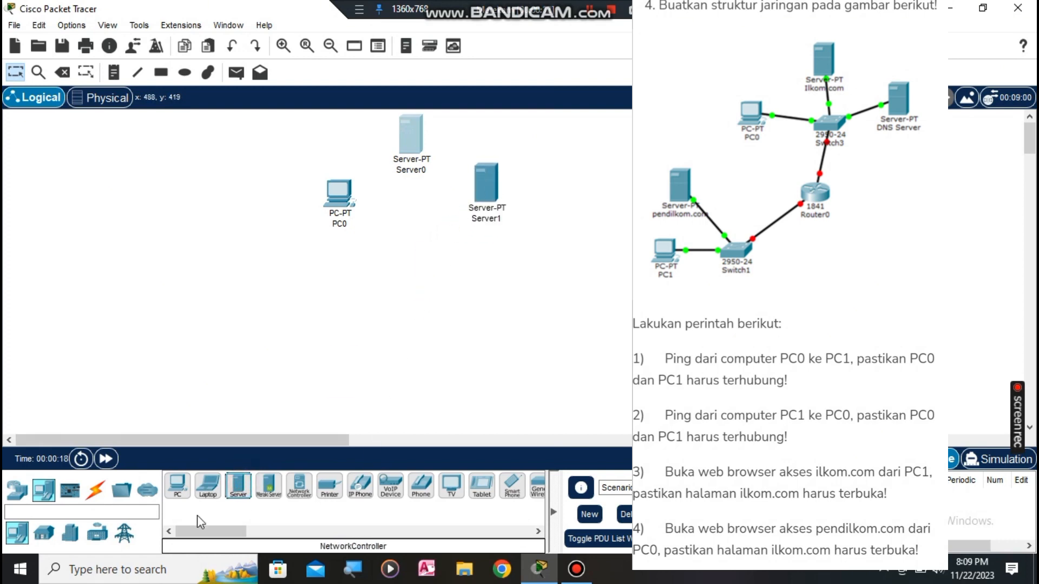
{"action": "left_click", "coordinate": [16, 489]}
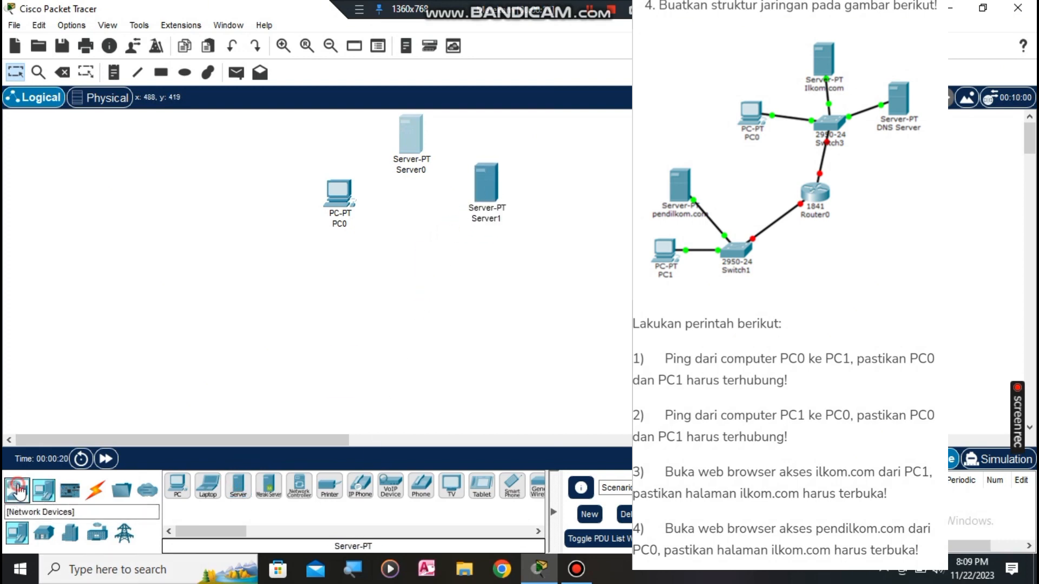
{"action": "left_click", "coordinate": [43, 533]}
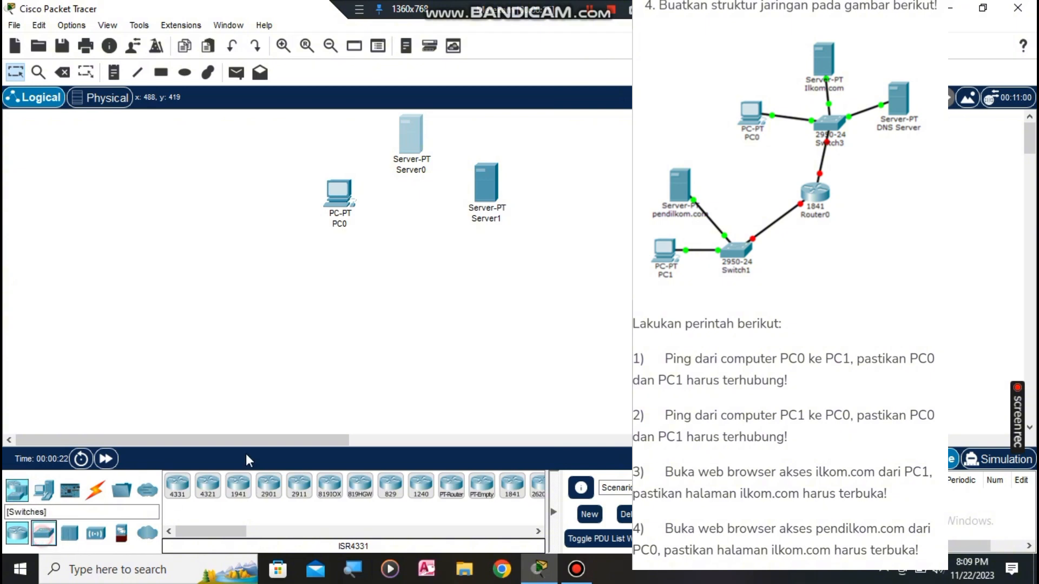
{"action": "left_click_drag", "start_coordinate": [390, 485], "coordinate": [412, 263]}
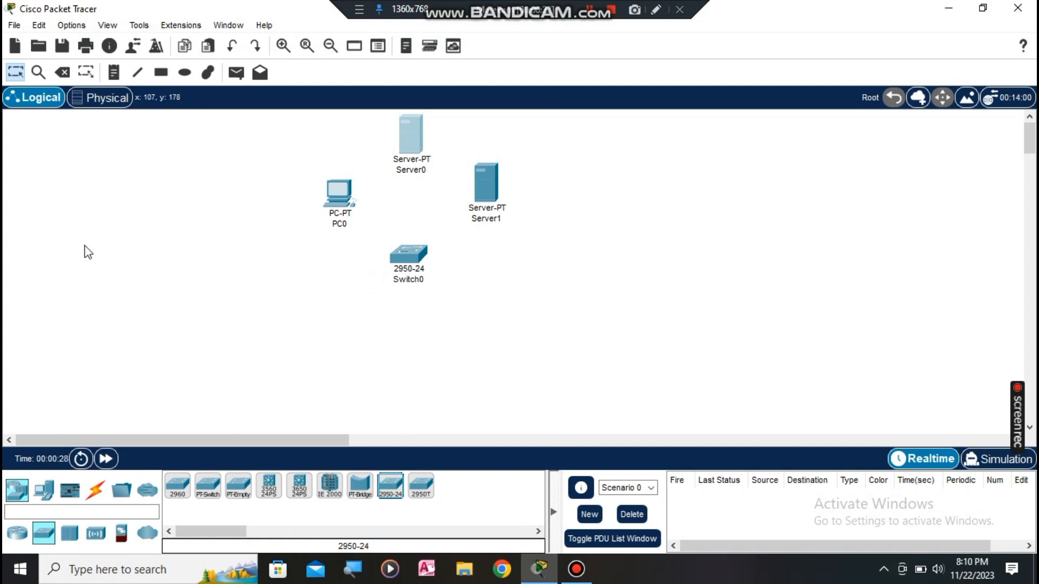
Step: Connect PC0's FastEthernet0 to Switch0 Fa0/1 with a copper straight-through cable
{"action": "left_click", "coordinate": [95, 490]}
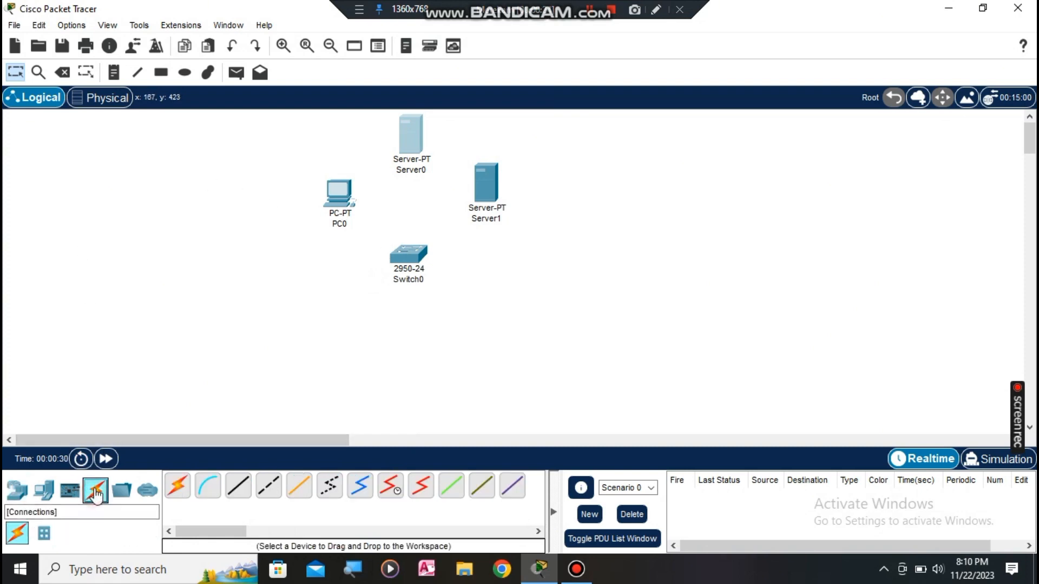
{"action": "left_click", "coordinate": [243, 493]}
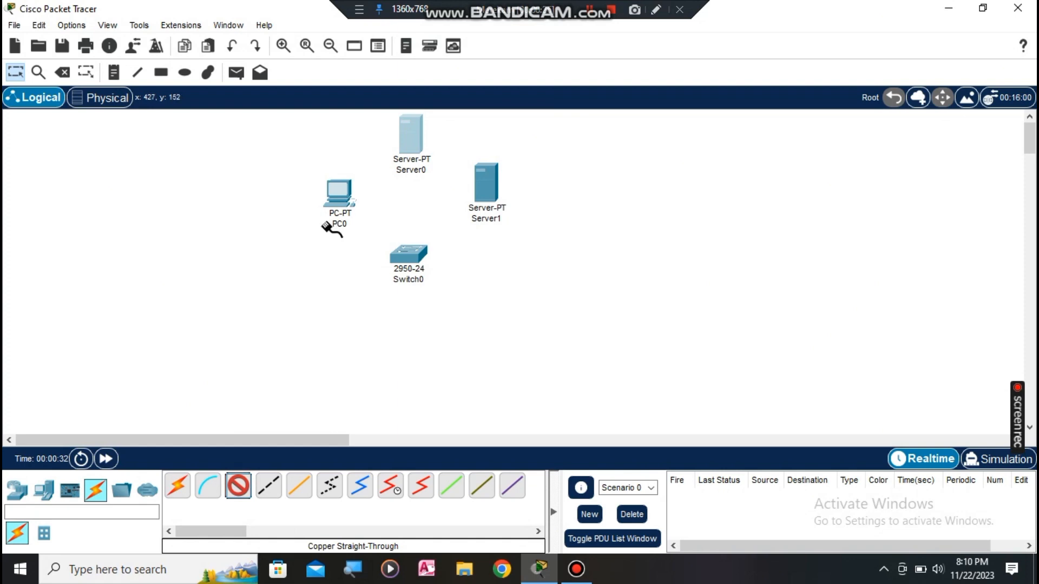
{"action": "left_click", "coordinate": [342, 203]}
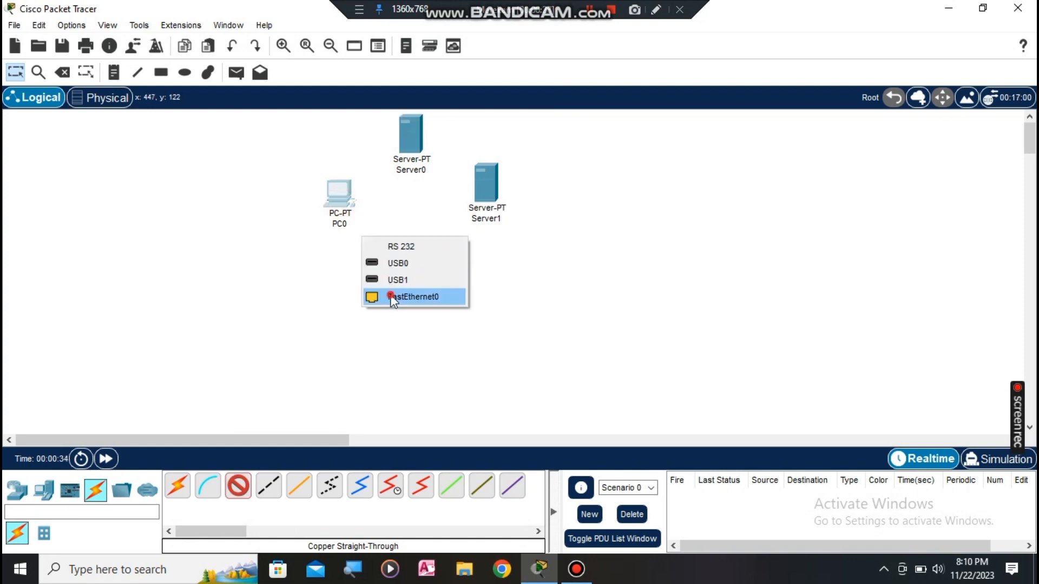
{"action": "left_click", "coordinate": [390, 297]}
{"action": "left_click", "coordinate": [408, 255]}
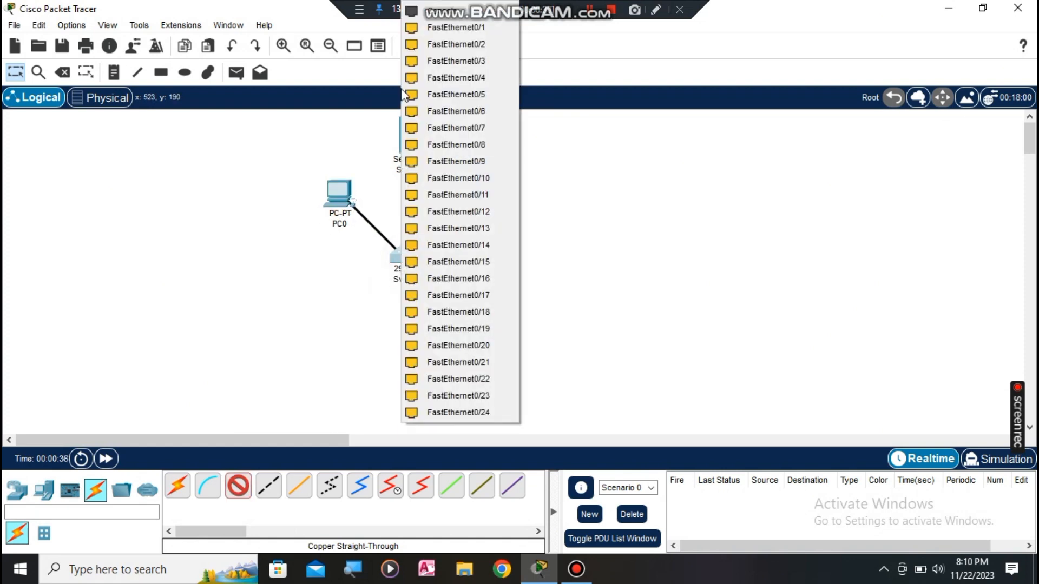
{"action": "left_click", "coordinate": [448, 24]}
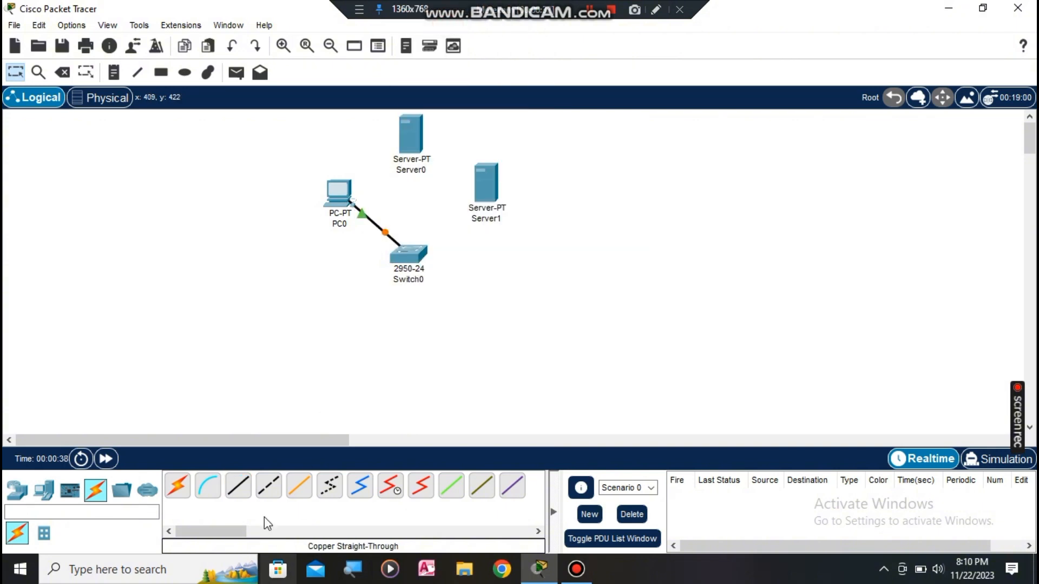
Step: Cable Server0 and Server1 to Switch0 ports Fa0/2 and Fa0/3 with copper straight-through
{"action": "left_click", "coordinate": [239, 487]}
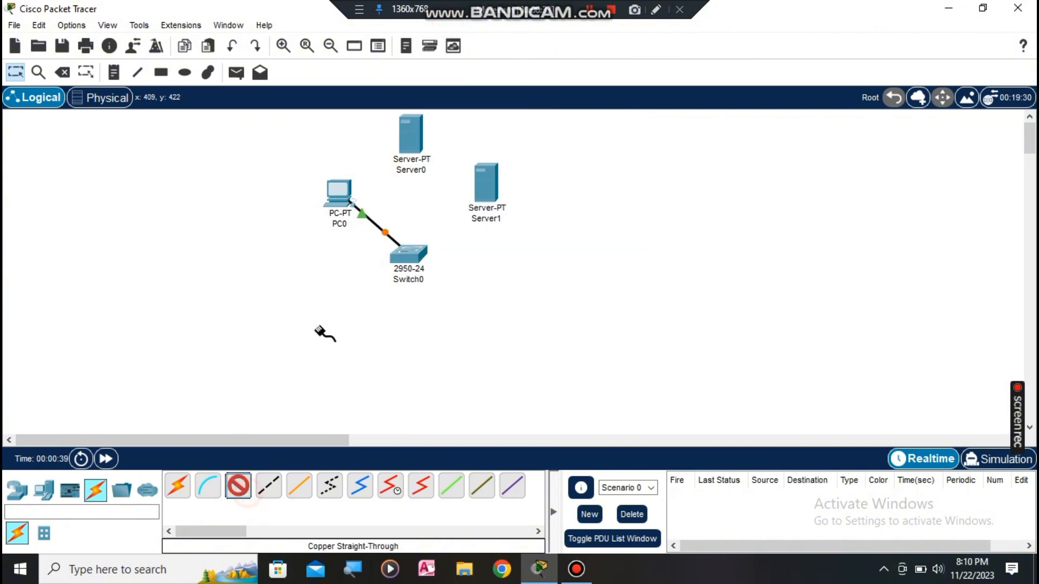
{"action": "left_click", "coordinate": [400, 147]}
{"action": "left_click", "coordinate": [415, 156]}
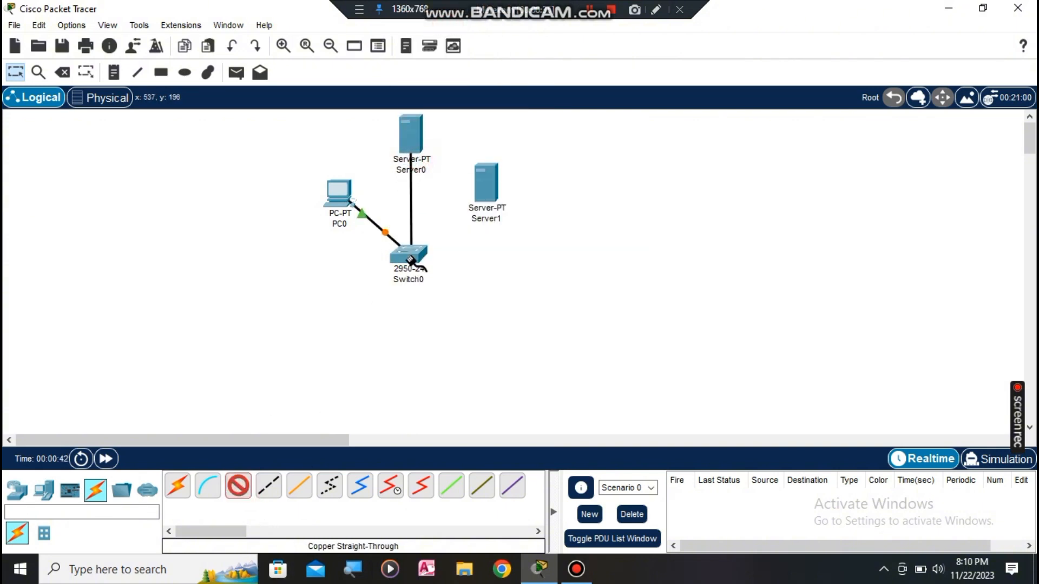
{"action": "left_click", "coordinate": [412, 253]}
{"action": "left_click", "coordinate": [440, 24]}
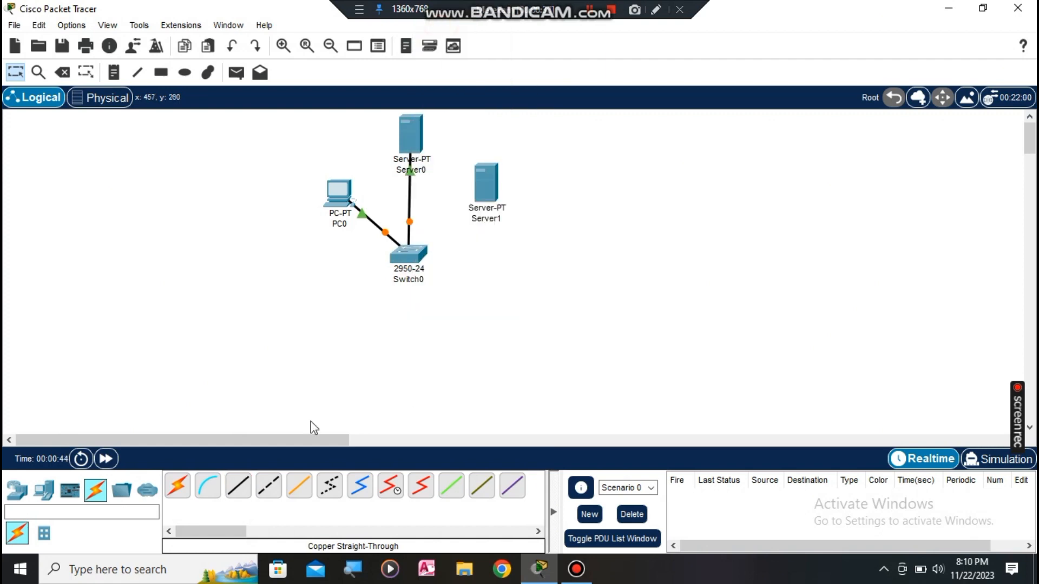
{"action": "left_click", "coordinate": [239, 487]}
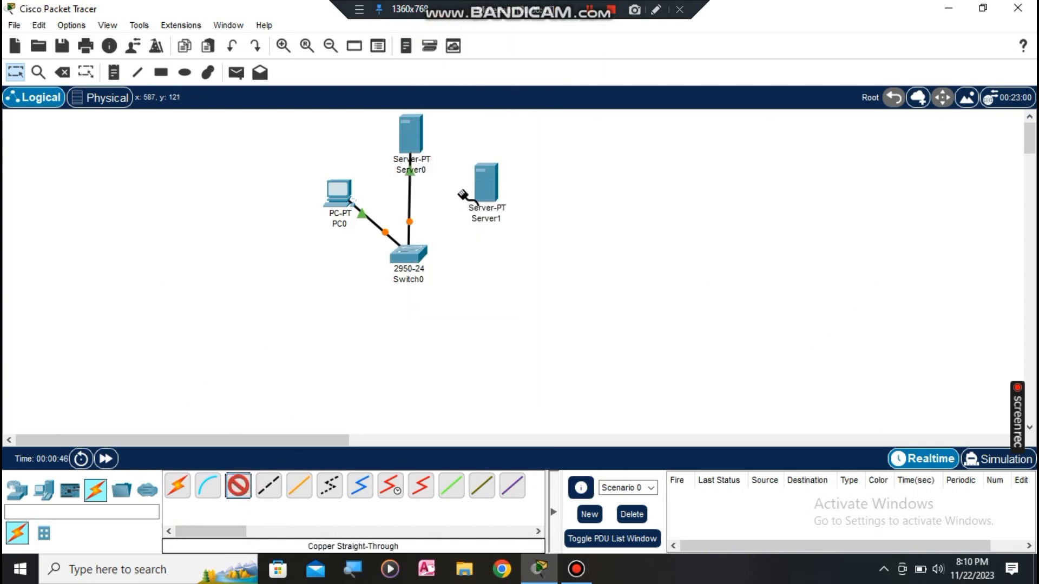
{"action": "left_click", "coordinate": [483, 185]}
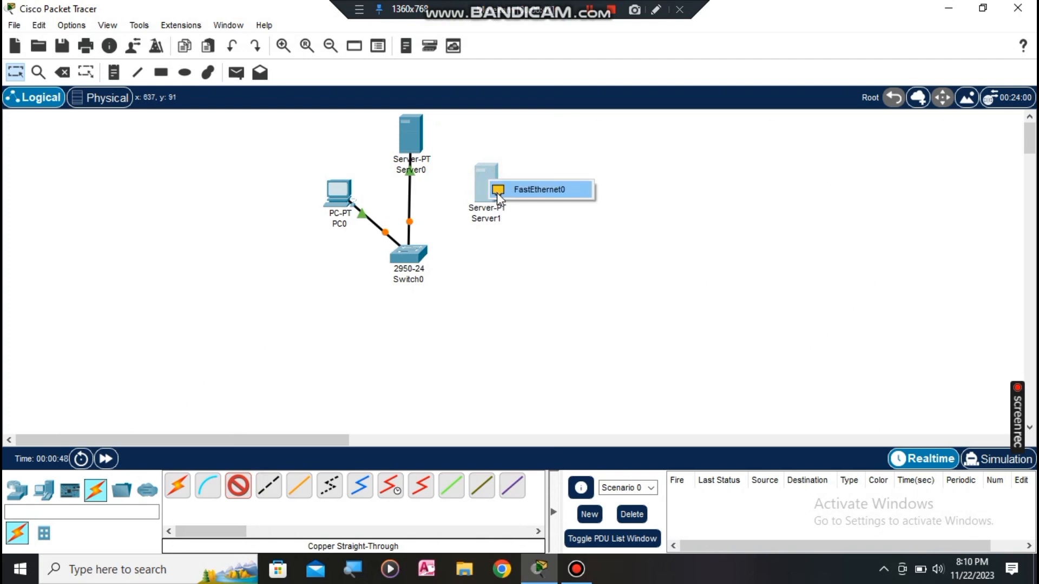
{"action": "left_click", "coordinate": [497, 192]}
{"action": "left_click", "coordinate": [407, 256]}
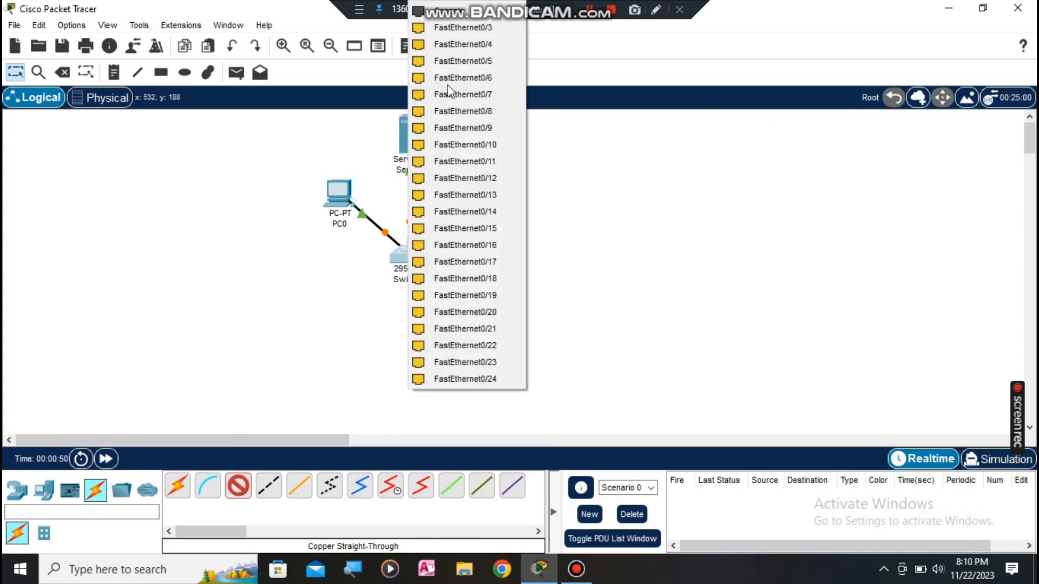
{"action": "left_click", "coordinate": [447, 27]}
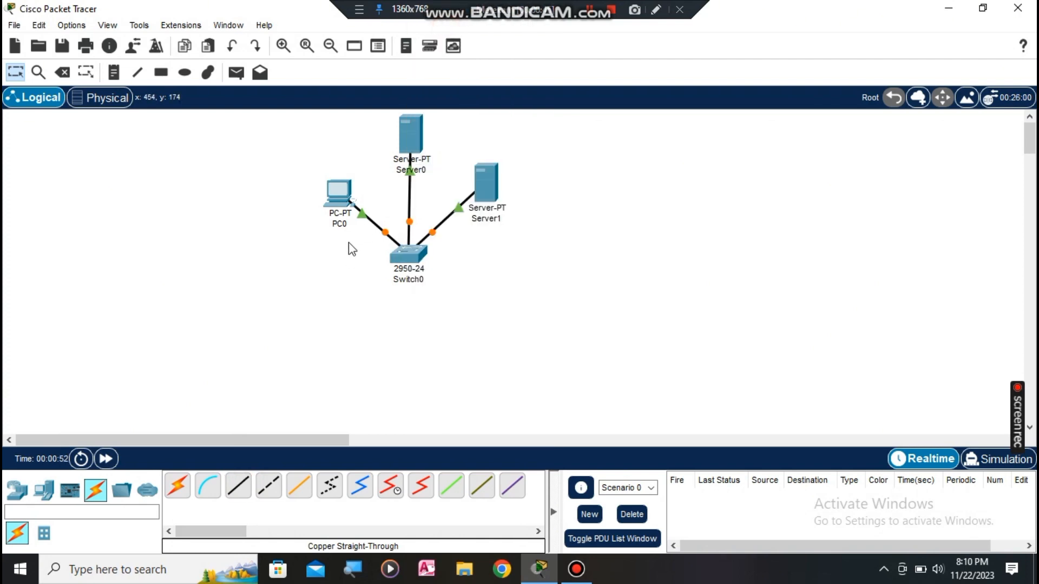
{"action": "left_click", "coordinate": [427, 170]}
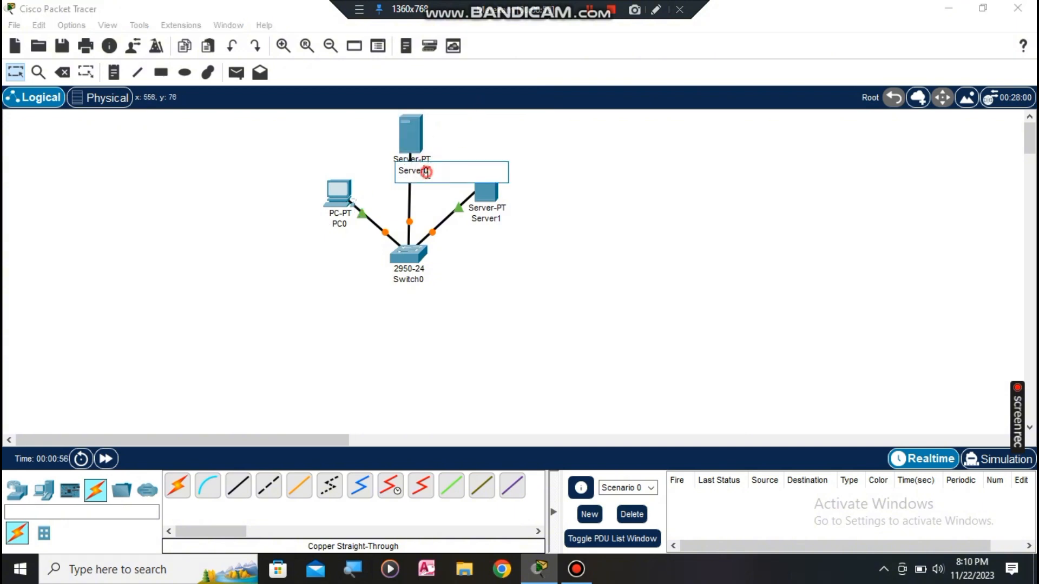
Step: Rename Server0 to ilkom.com and Server1 to DNS Server, then move Switch0 and PC0 closer
{"action": "left_click_drag", "start_coordinate": [427, 172], "coordinate": [403, 171]}
{"action": "key", "text": "BackSpace"}
{"action": "left_click", "coordinate": [527, 284]}
{"action": "left_click", "coordinate": [496, 220]}
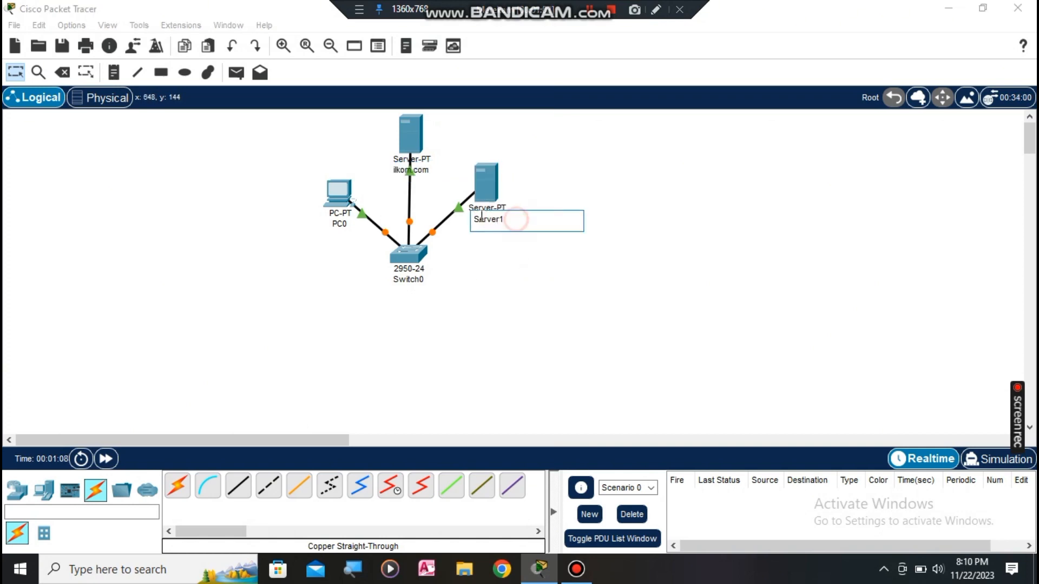
{"action": "key", "text": "ctrl+a"}
{"action": "type", "text": "D"}
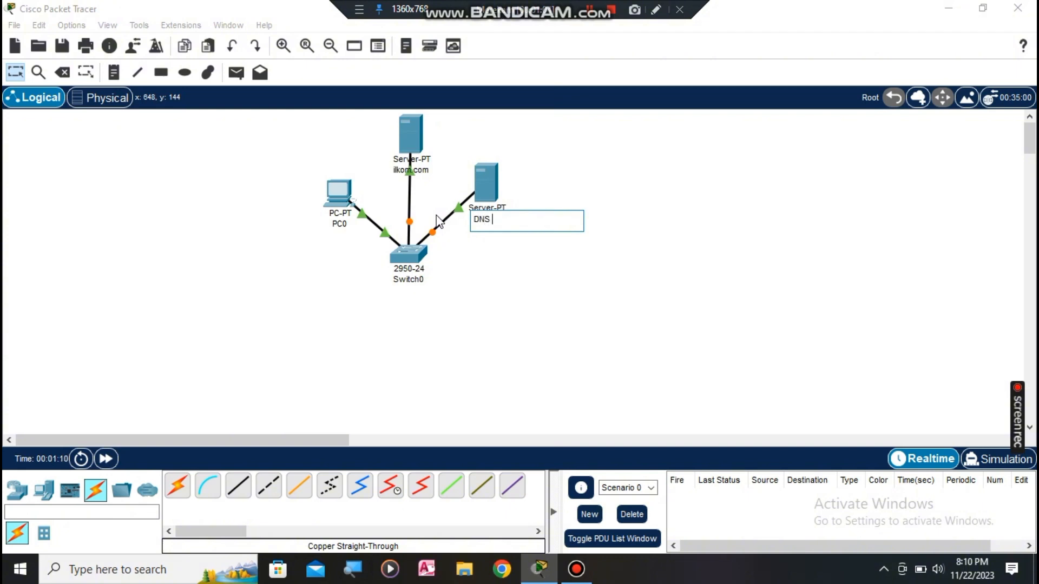
{"action": "type", "text": "NS Server"}
{"action": "left_click", "coordinate": [561, 296]}
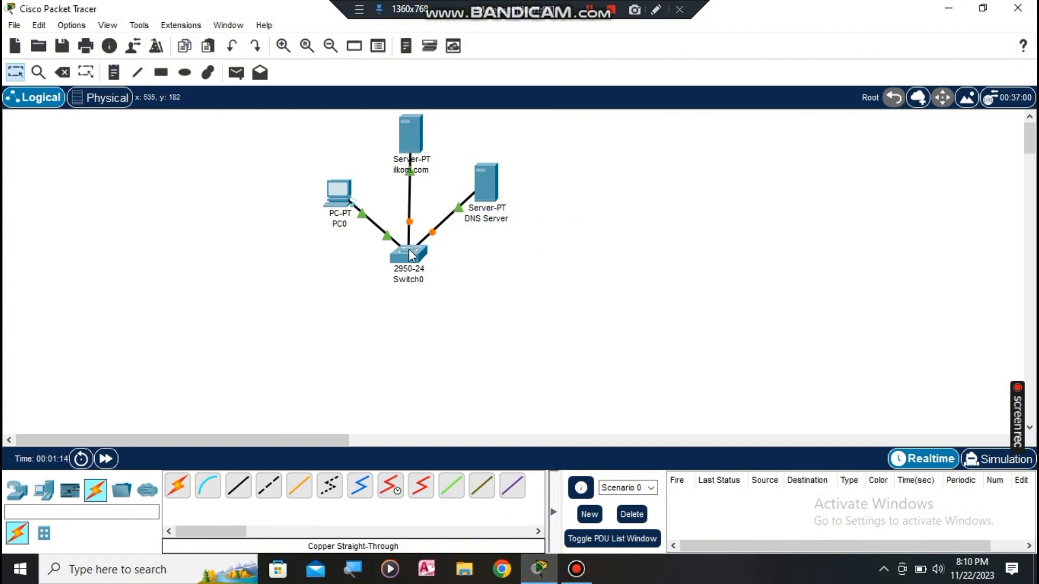
{"action": "left_click_drag", "start_coordinate": [402, 261], "coordinate": [404, 238]}
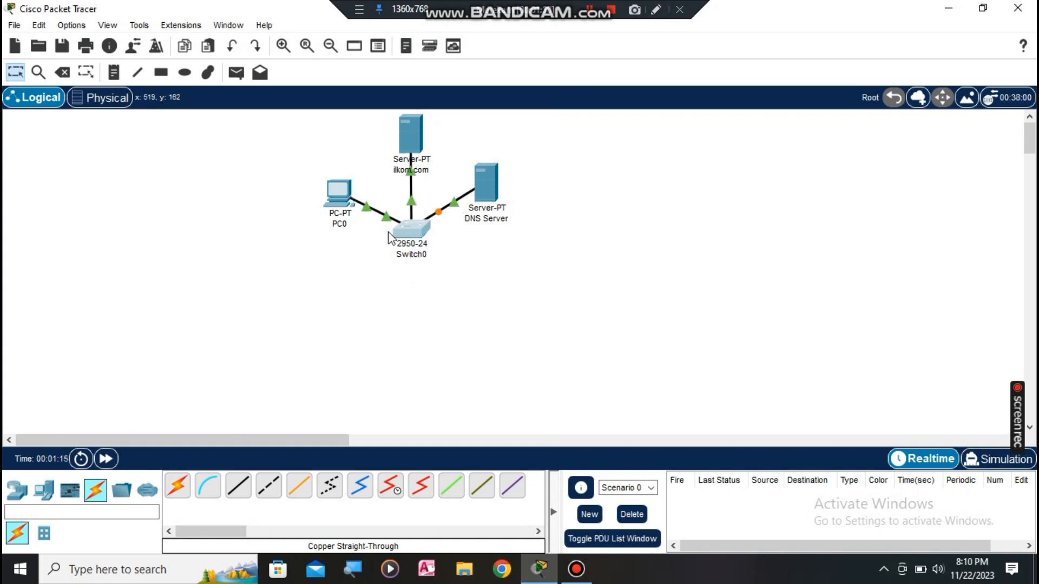
{"action": "mouse_move", "coordinate": [336, 204]}
{"action": "left_mouse_down"}
{"action": "mouse_move", "coordinate": [324, 208]}
{"action": "mouse_move", "coordinate": [328, 199]}
{"action": "left_mouse_up"}
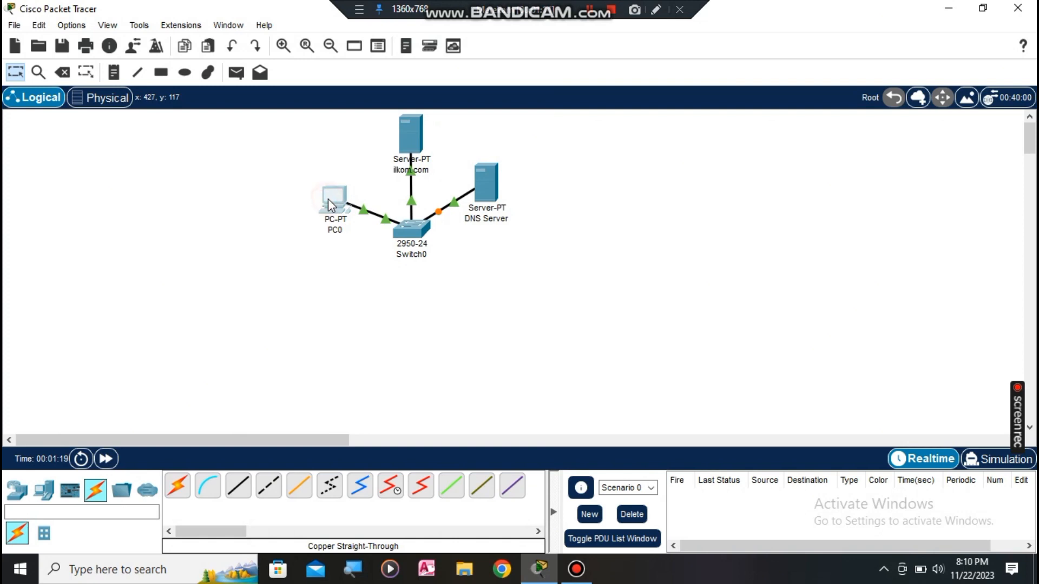
Step: Give PC0 a static IPv4 address with the default 255.255.255.0 subnet mask
{"action": "left_click", "coordinate": [327, 199]}
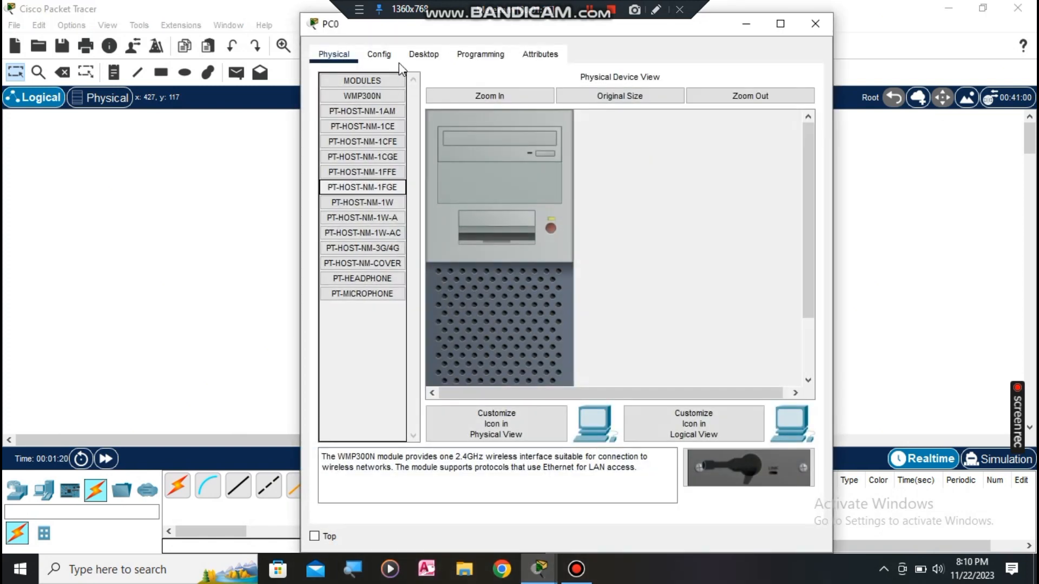
{"action": "left_click", "coordinate": [385, 54]}
{"action": "left_click", "coordinate": [418, 55]}
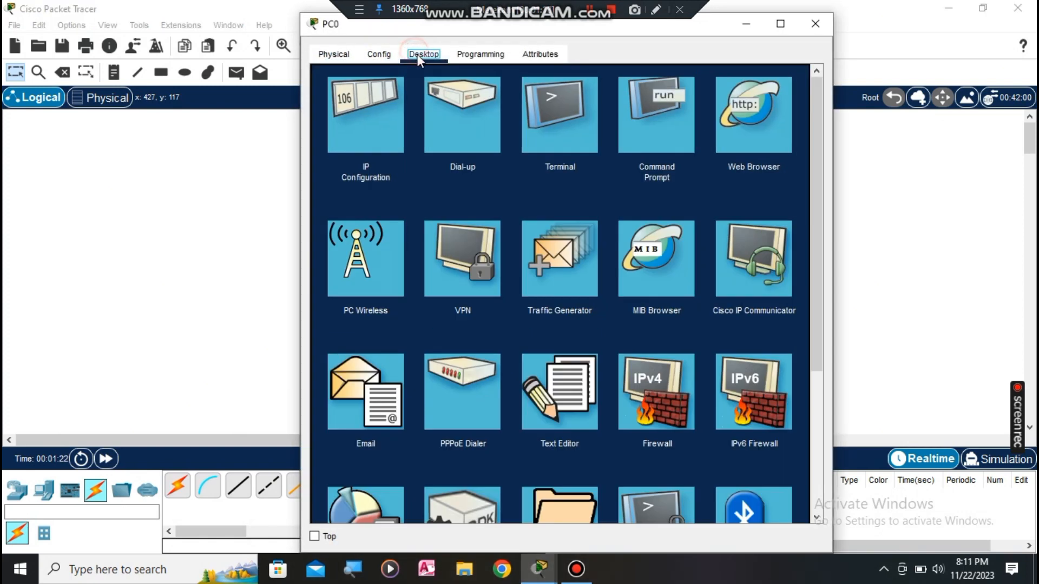
{"action": "left_click", "coordinate": [358, 121]}
{"action": "left_click", "coordinate": [511, 160]}
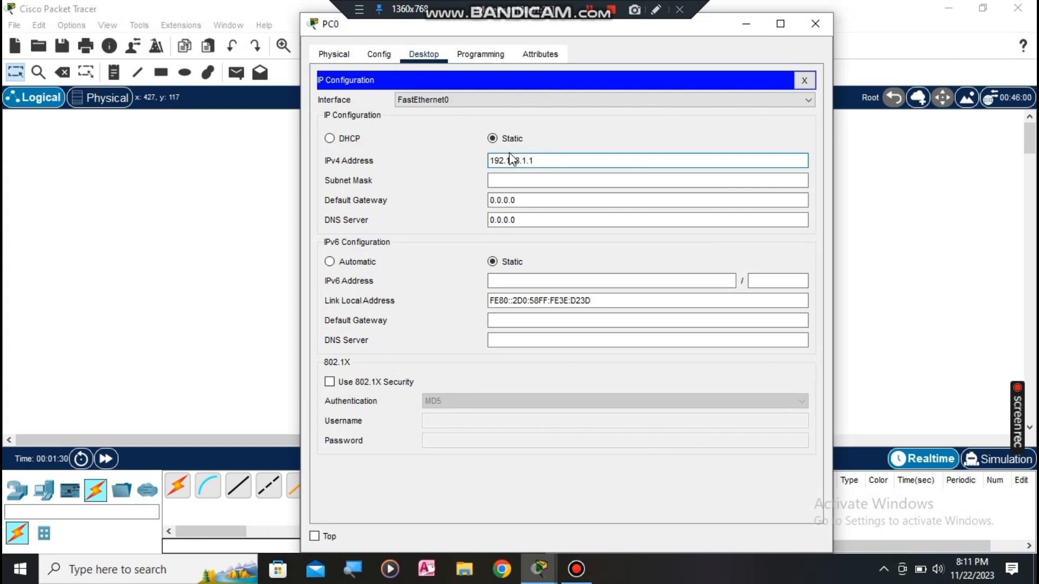
{"action": "left_click", "coordinate": [520, 180]}
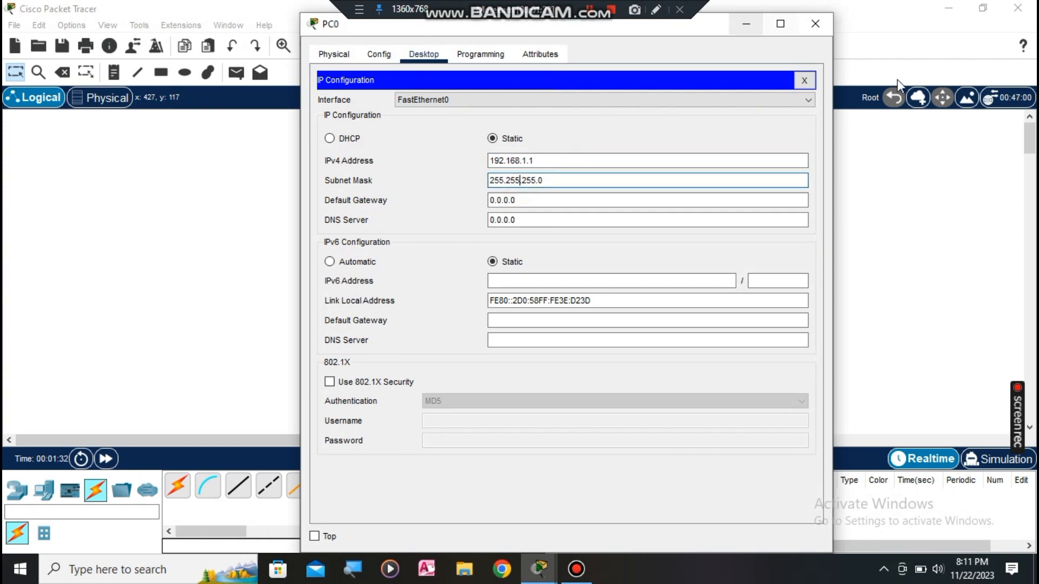
{"action": "left_click", "coordinate": [829, 22]}
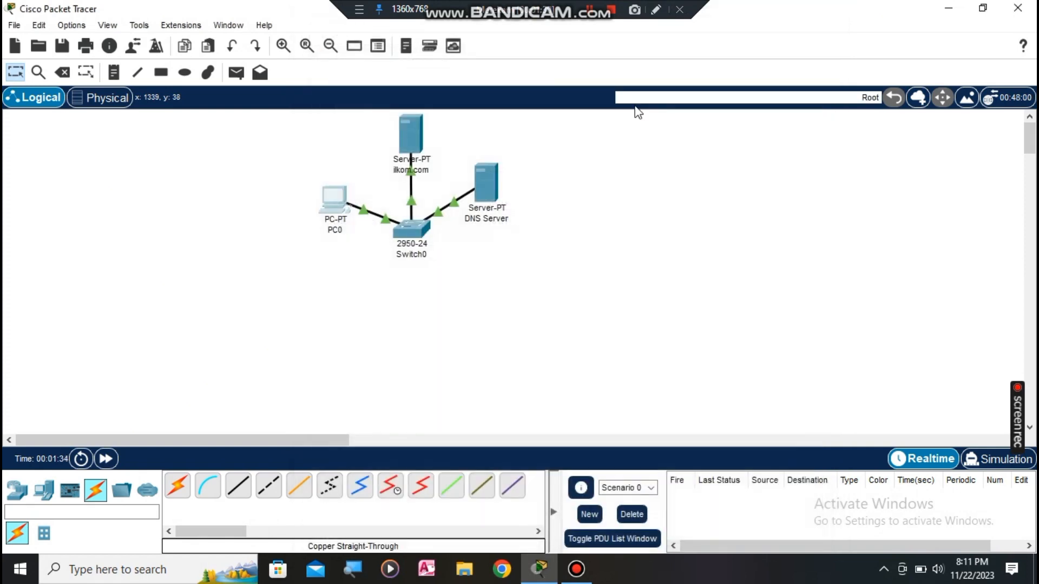
Step: Set the ilkom.com server's IPv4 address to 192.168.1.100 with mask 255.255.255.0
{"action": "left_click", "coordinate": [420, 138]}
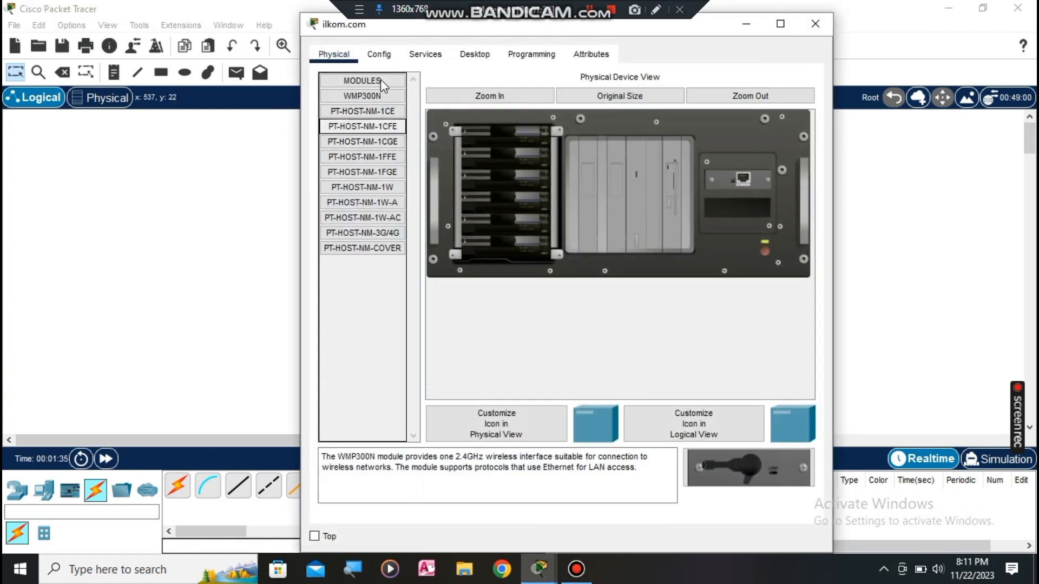
{"action": "left_click", "coordinate": [425, 54]}
{"action": "left_click", "coordinate": [486, 55]}
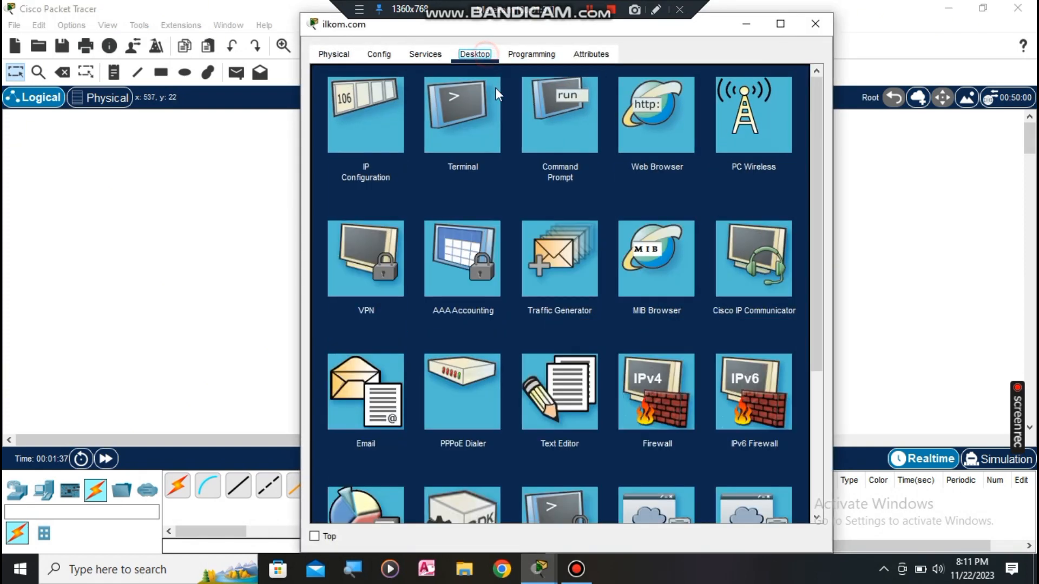
{"action": "left_click", "coordinate": [384, 109]}
{"action": "left_click", "coordinate": [543, 140]}
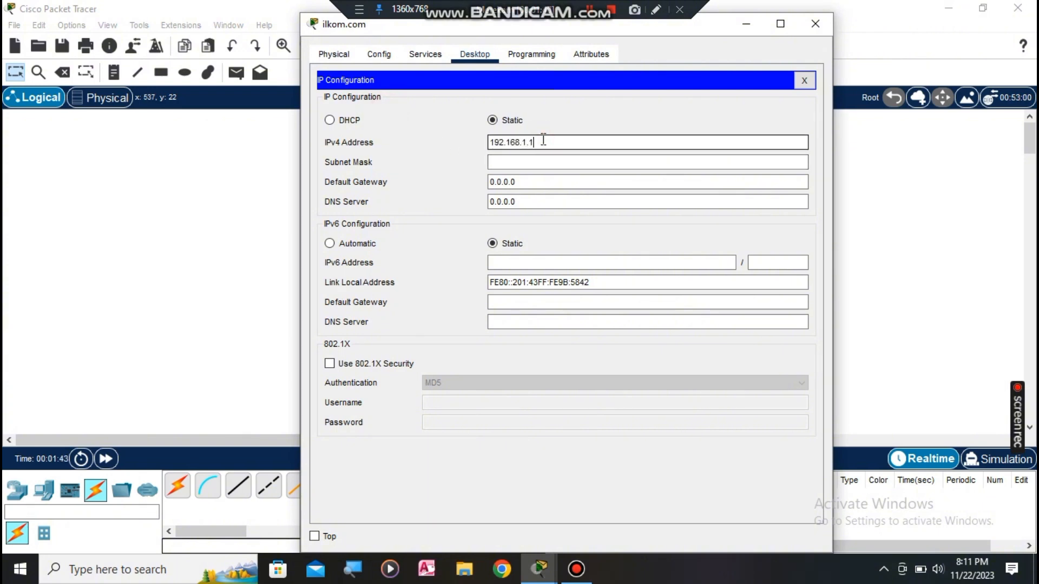
{"action": "type", "text": "192.168.1.100"}
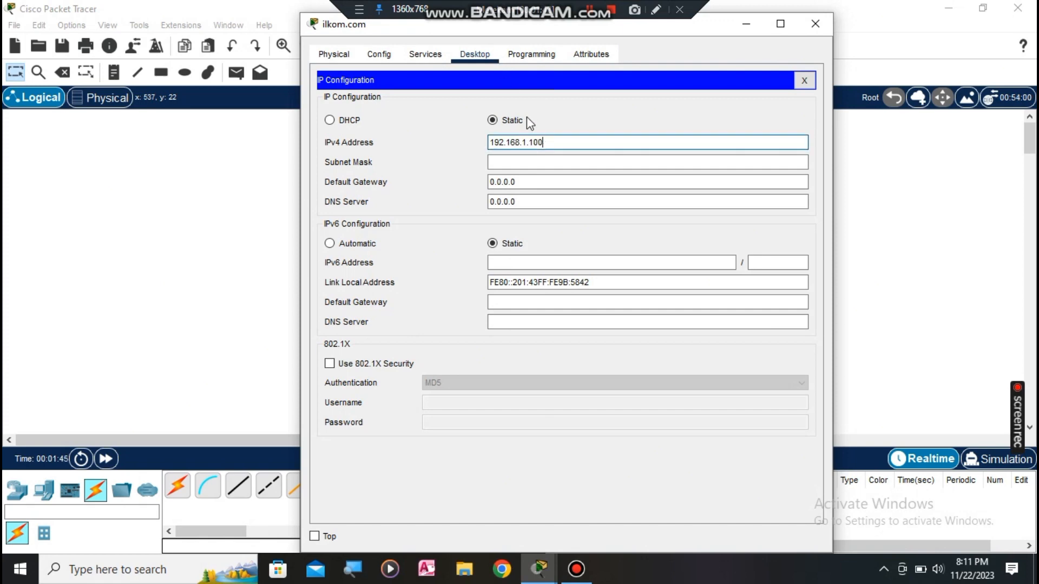
{"action": "left_click", "coordinate": [543, 160]}
{"action": "left_click", "coordinate": [815, 24]}
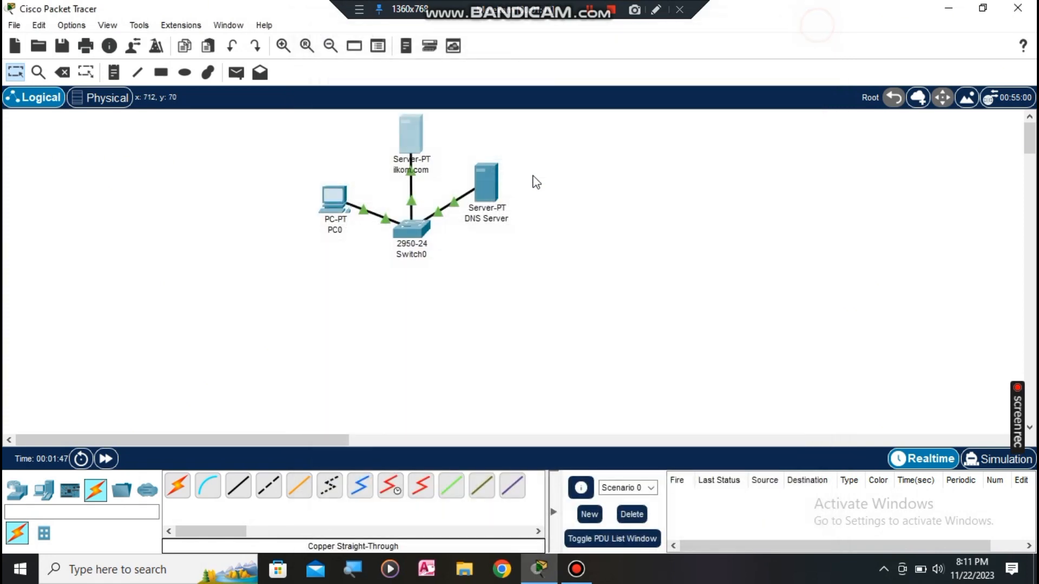
Step: Give the DNS Server IPv4 address 192.168.1.101 with mask 255.255.255.0
{"action": "left_click", "coordinate": [482, 192]}
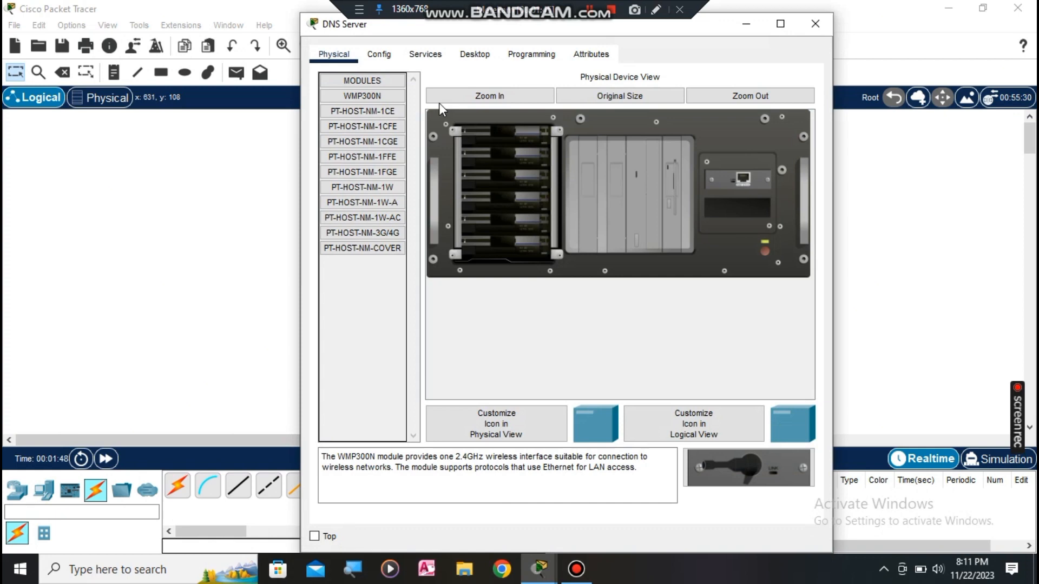
{"action": "left_click", "coordinate": [475, 54]}
{"action": "left_click", "coordinate": [373, 116]}
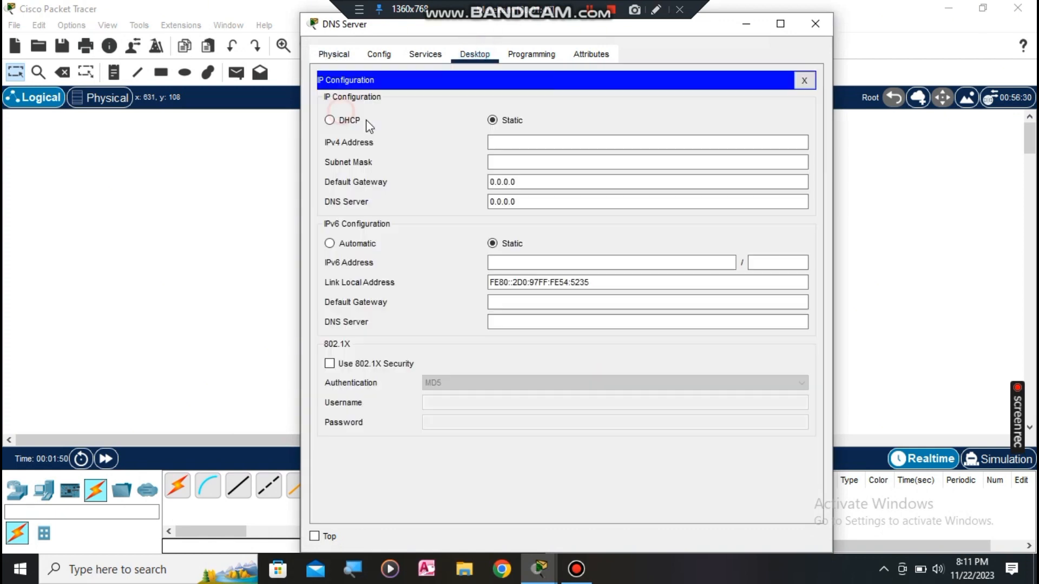
{"action": "left_click", "coordinate": [541, 141]}
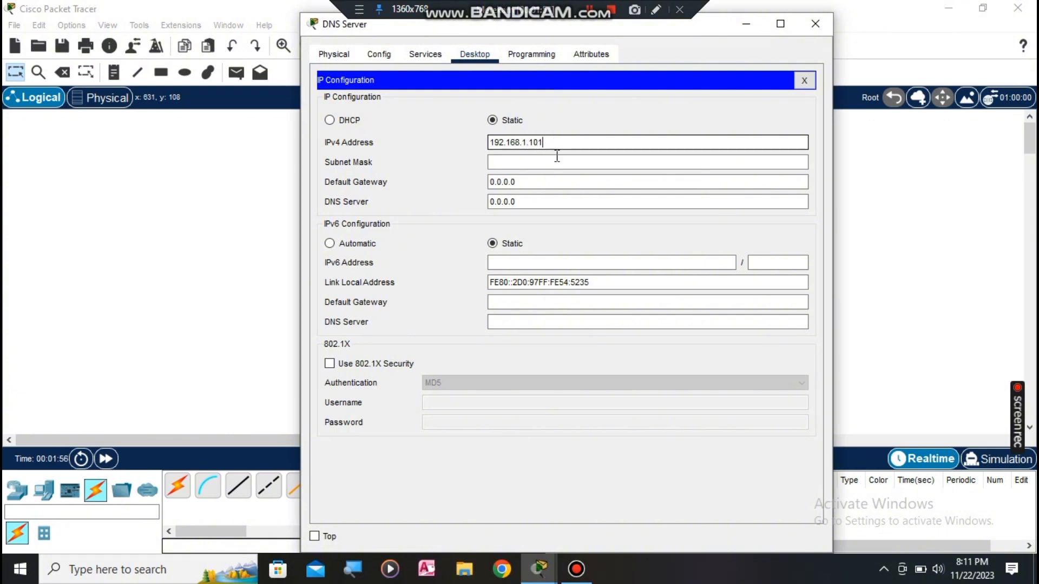
{"action": "left_click", "coordinate": [557, 156]}
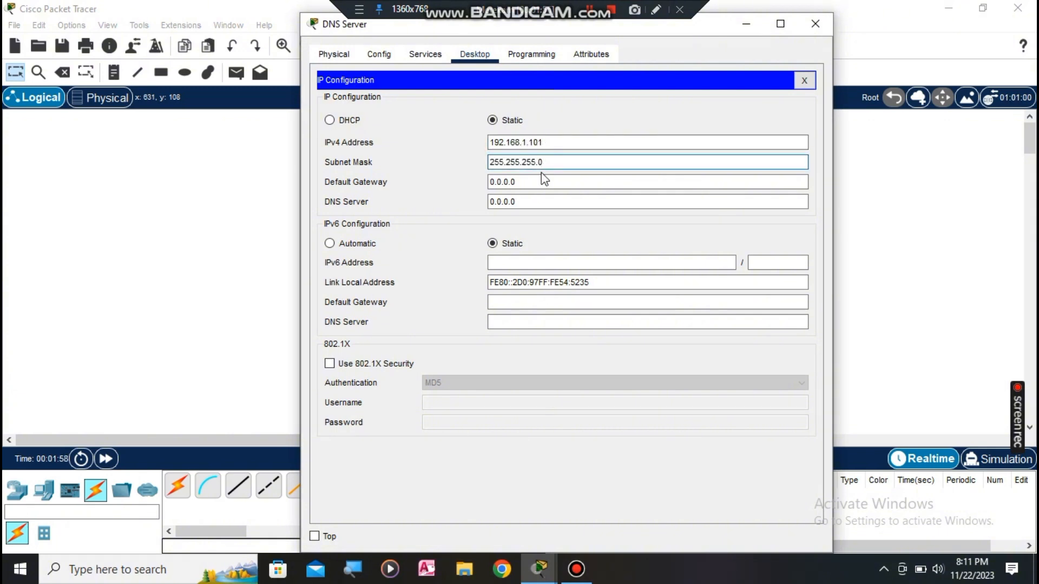
{"action": "left_click", "coordinate": [407, 56]}
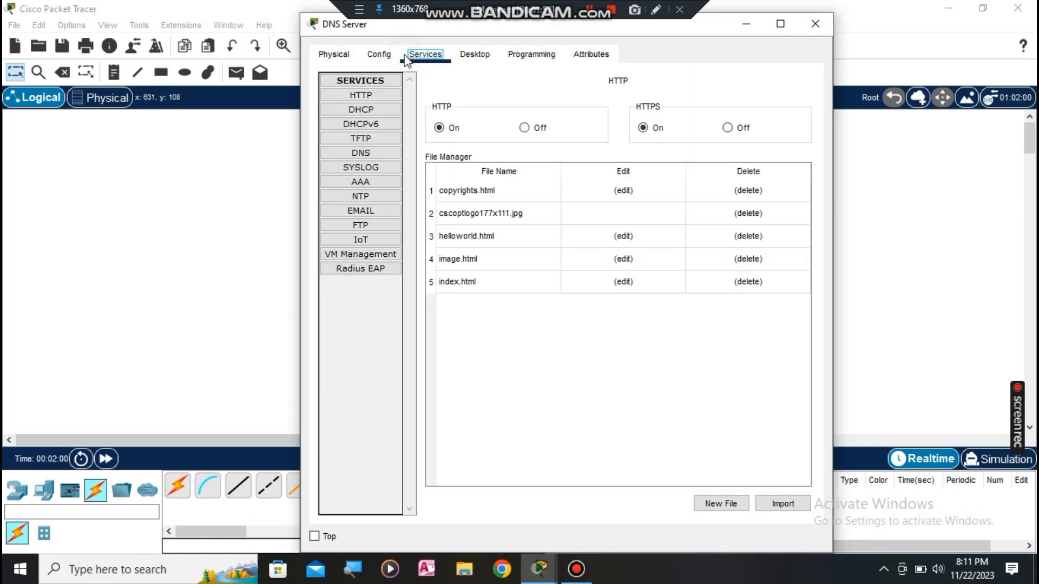
Step: Turn the DNS service on and add an A record mapping ilkom.com to 192.168.1.100
{"action": "left_click", "coordinate": [385, 151]}
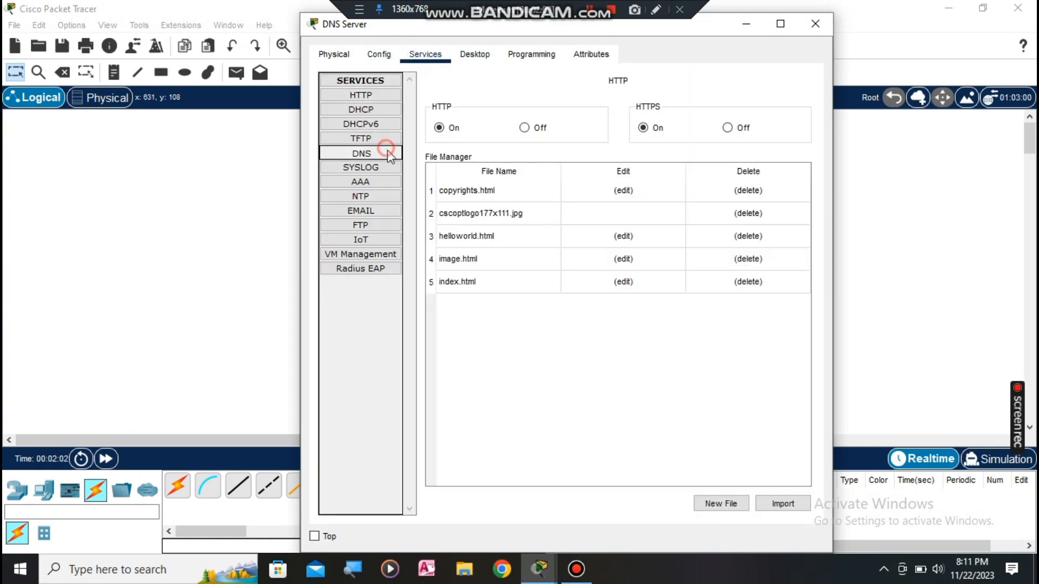
{"action": "left_click", "coordinate": [561, 109]}
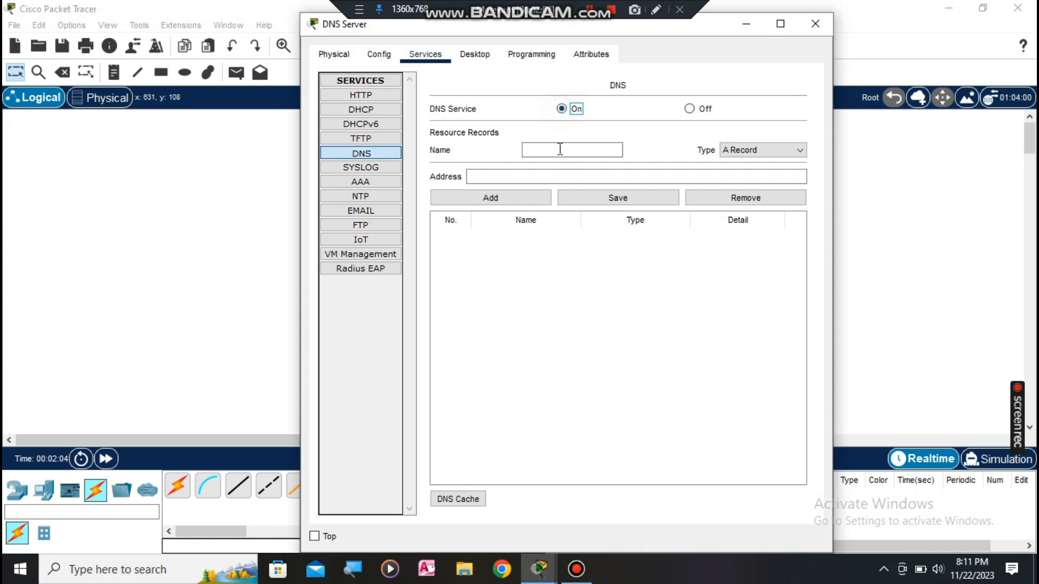
{"action": "left_click", "coordinate": [558, 147]}
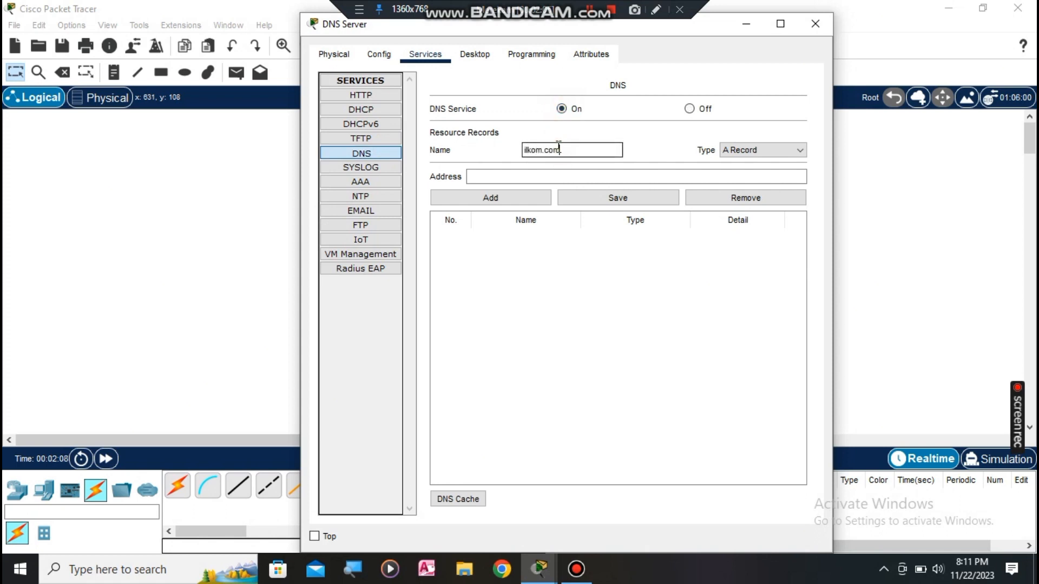
{"action": "type", "text": "ilkom.com"}
{"action": "left_click", "coordinate": [578, 178]}
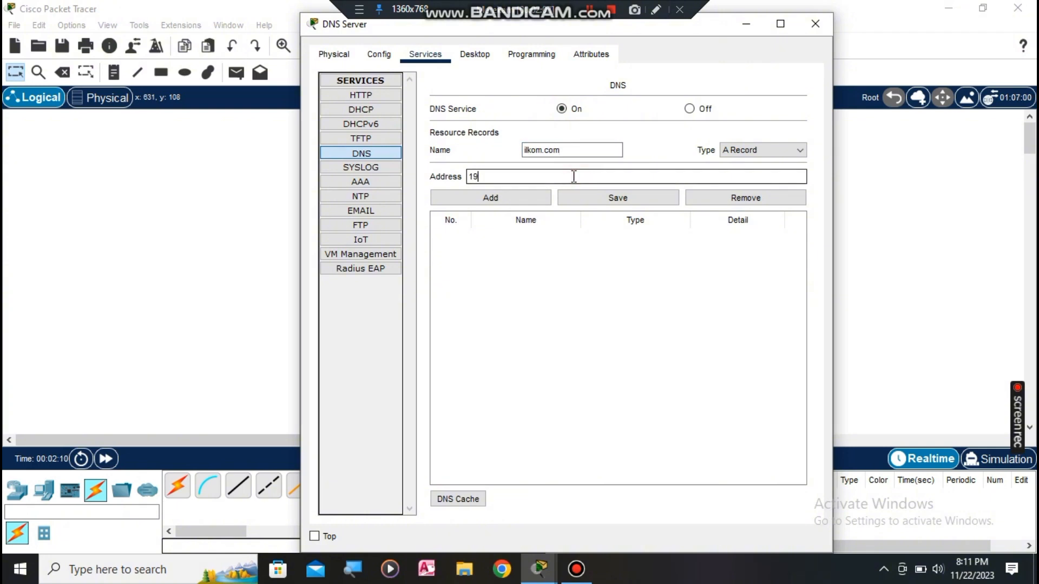
{"action": "type", "text": "192.1"}
{"action": "type", "text": ".1.100"}
{"action": "left_click", "coordinate": [536, 201]}
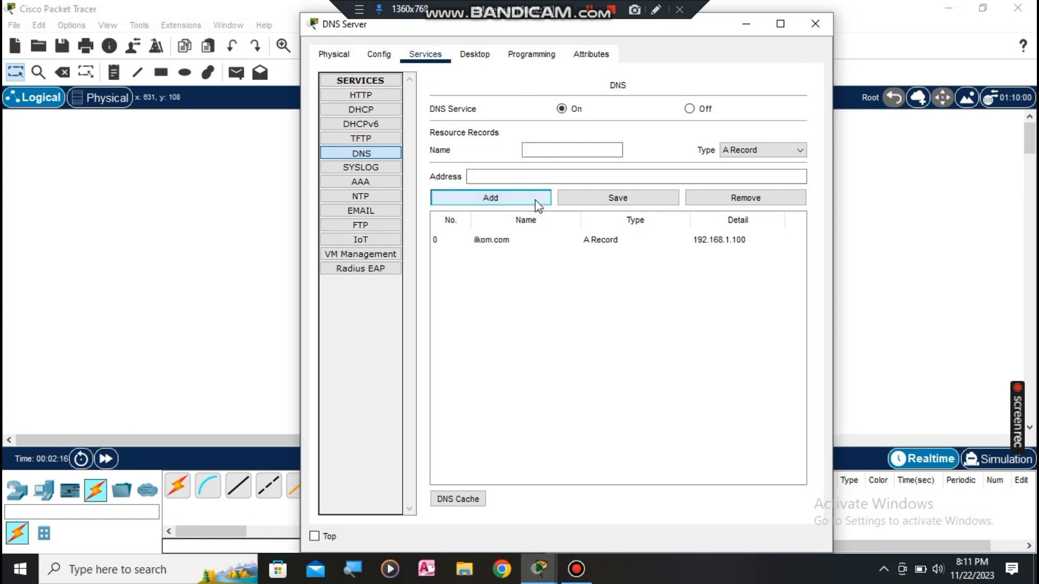
{"action": "left_click", "coordinate": [815, 24]}
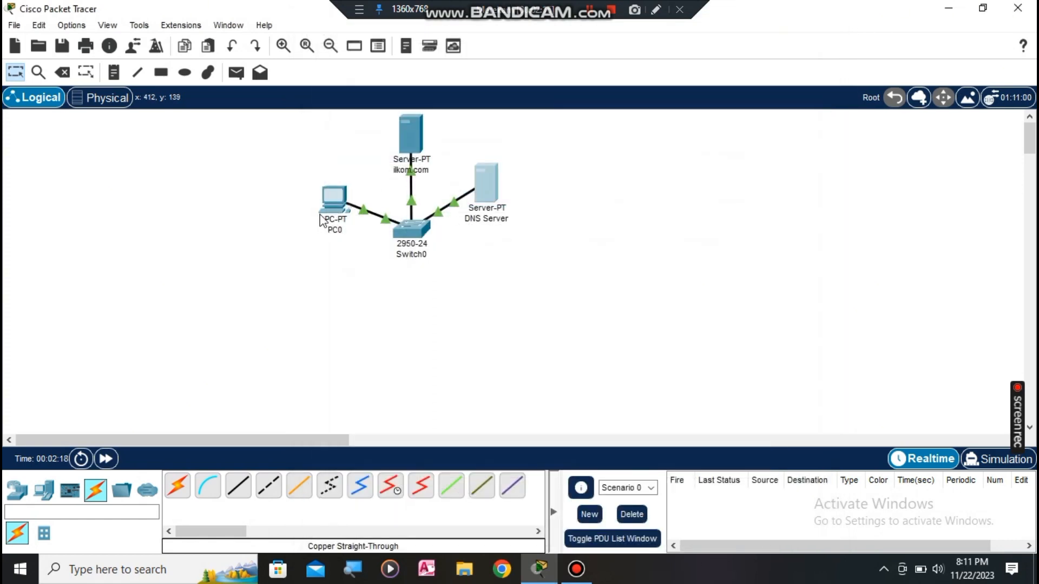
Step: Replace PC0's DNS server 0.0.0.0 with 192.168.1.101
{"action": "left_click", "coordinate": [323, 203]}
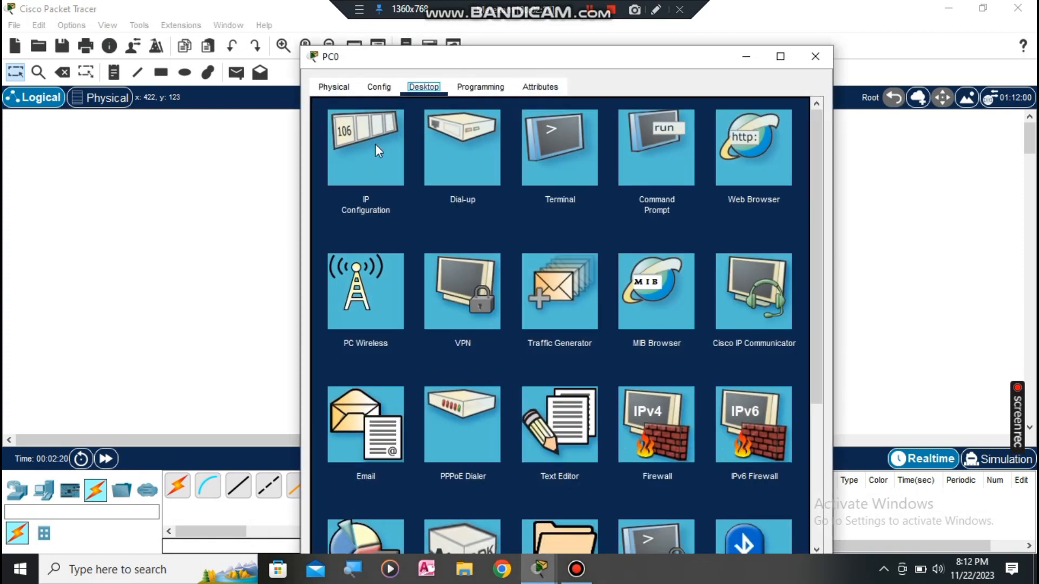
{"action": "left_click", "coordinate": [366, 160]}
{"action": "left_click", "coordinate": [525, 253]}
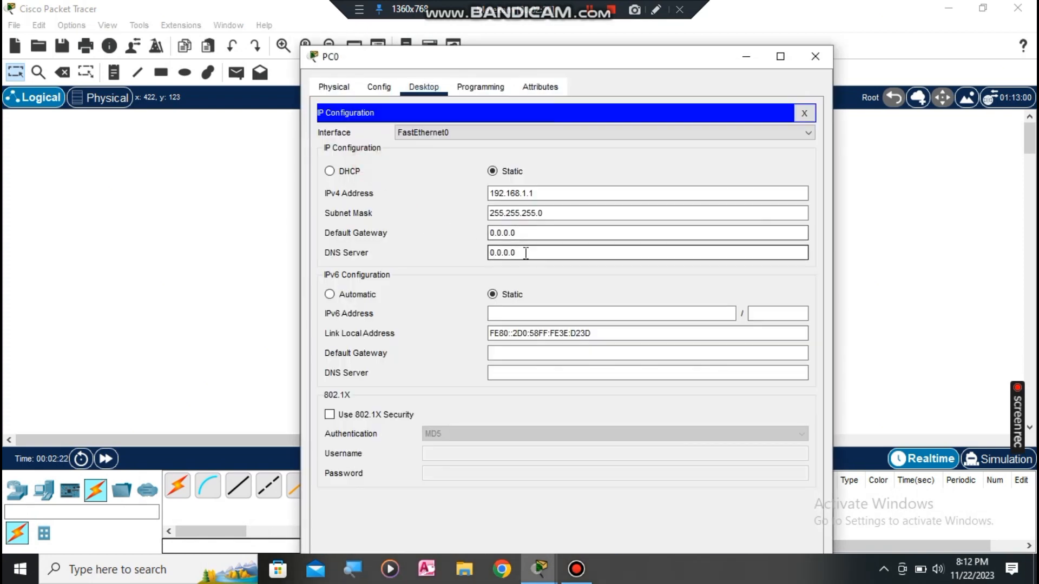
{"action": "left_click_drag", "start_coordinate": [525, 252], "coordinate": [443, 252]}
{"action": "type", "text": "192.168.1.101"}
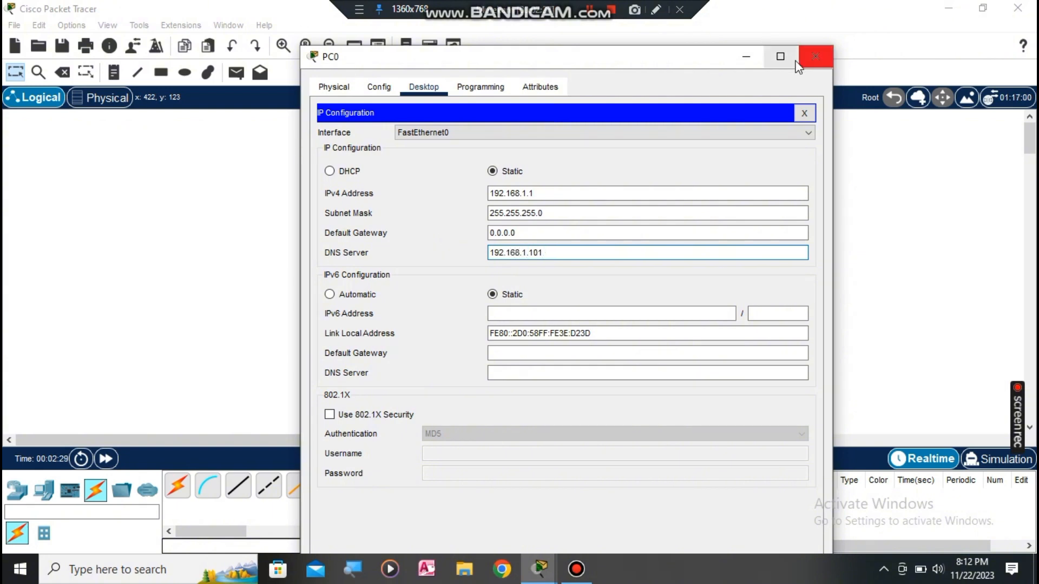
{"action": "left_click", "coordinate": [816, 56]}
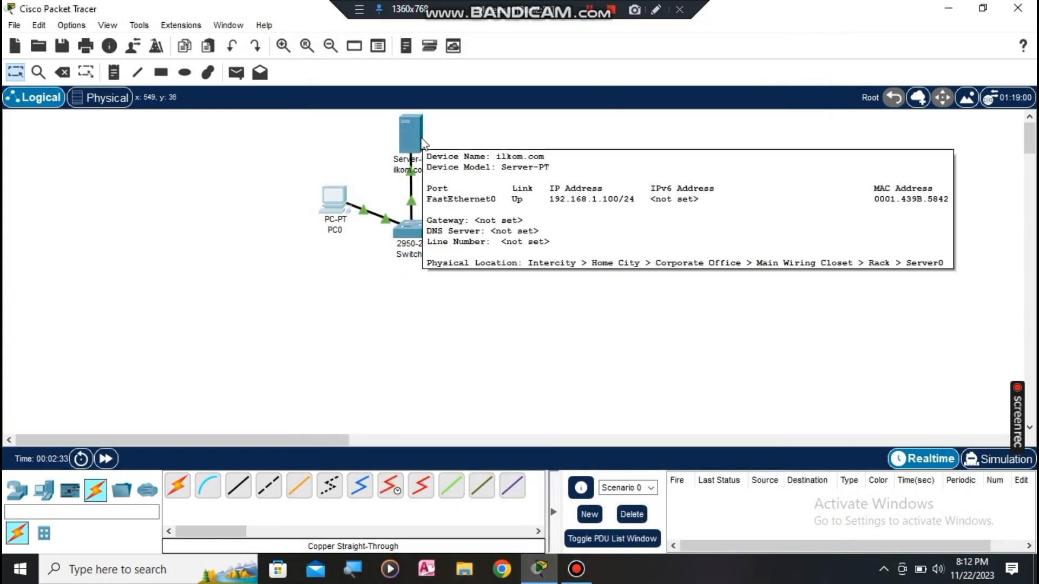
Step: Replace the ilkom.com server's DNS server 0.0.0.0 with 192.168.1.101
{"action": "left_click", "coordinate": [407, 122]}
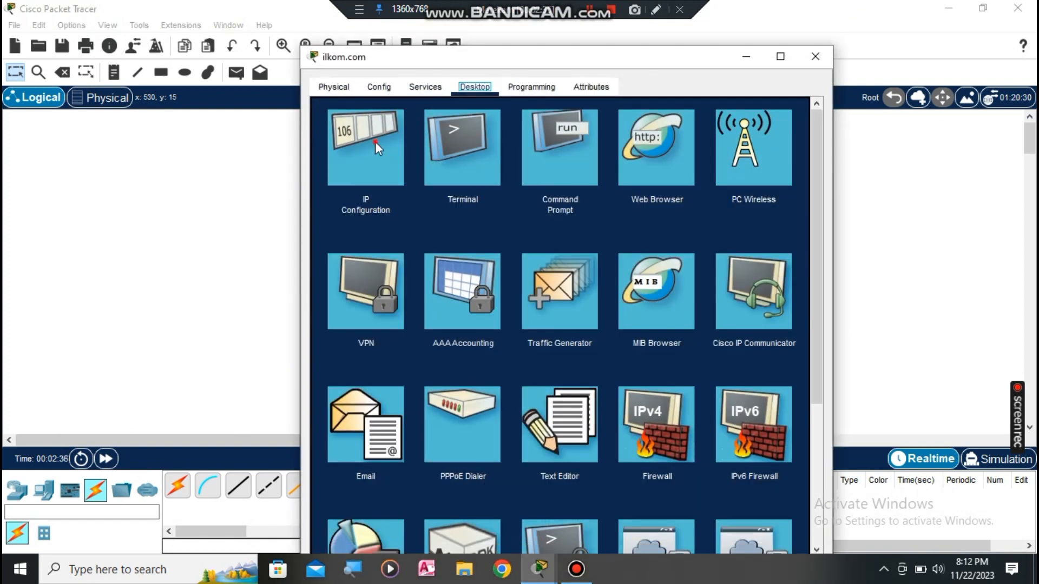
{"action": "left_click", "coordinate": [375, 142]}
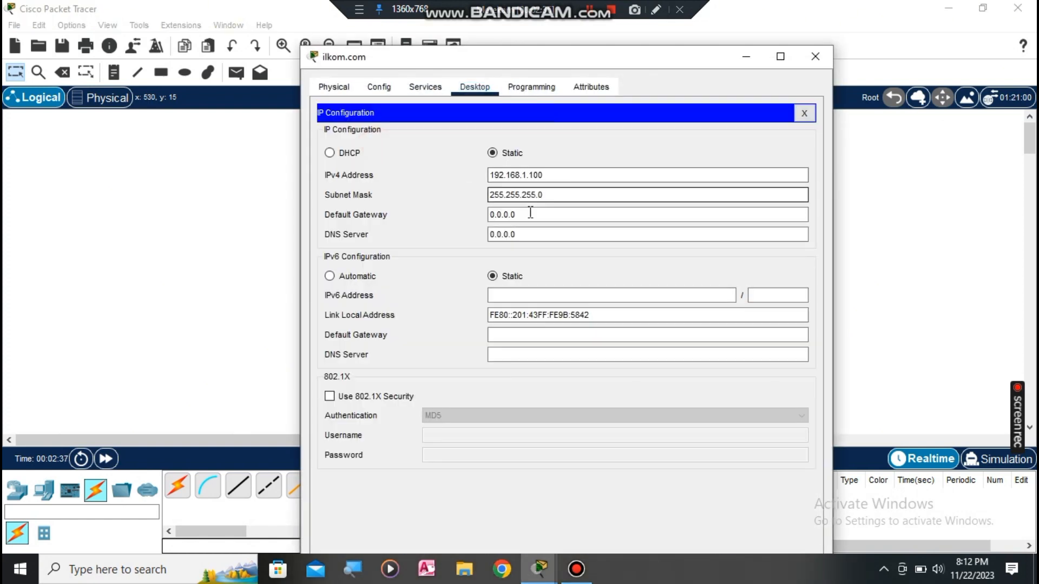
{"action": "left_click", "coordinate": [528, 235]}
{"action": "left_click_drag", "start_coordinate": [529, 234], "coordinate": [431, 227]}
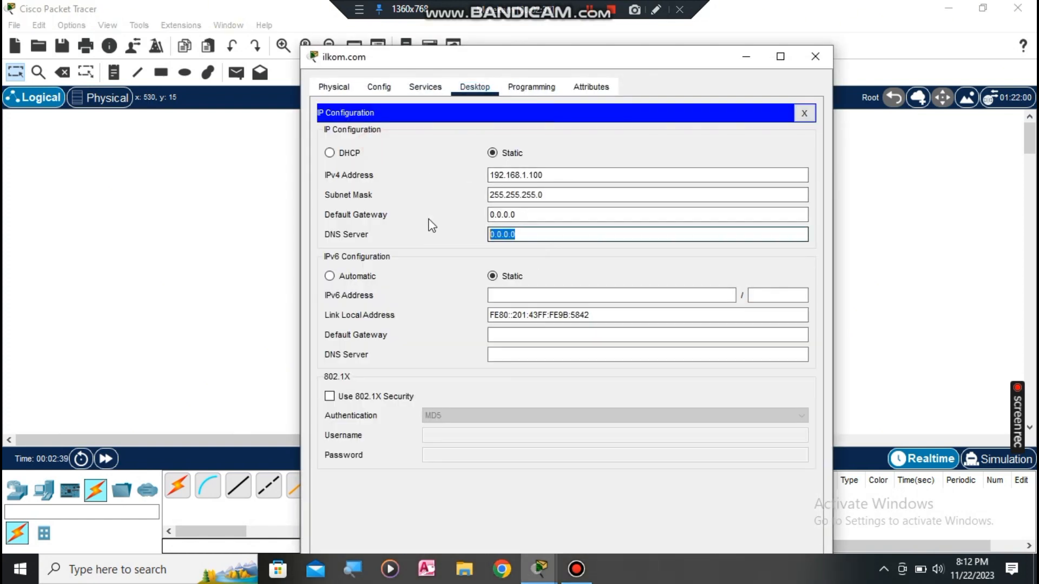
{"action": "type", "text": "192."}
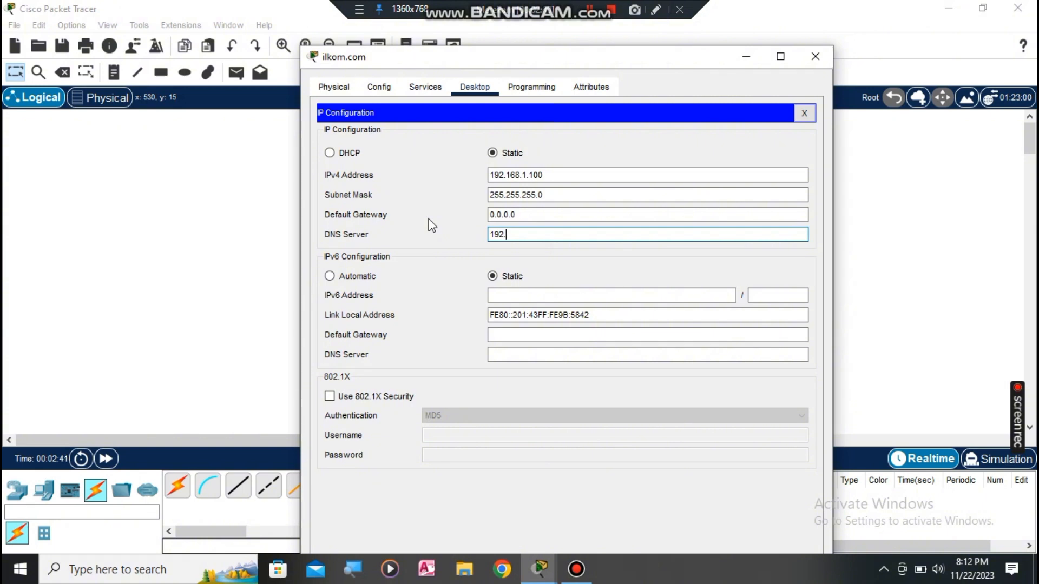
{"action": "type", "text": "168.1.101"}
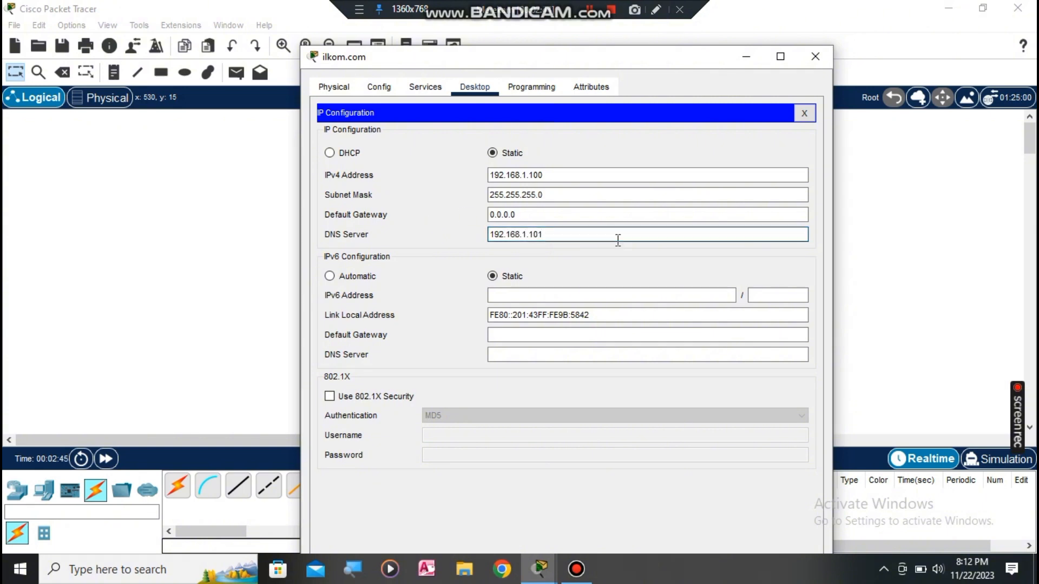
Step: From PC0's command prompt, ping 192.168.1.1 and then 192.168.1.101
{"action": "left_click", "coordinate": [822, 49]}
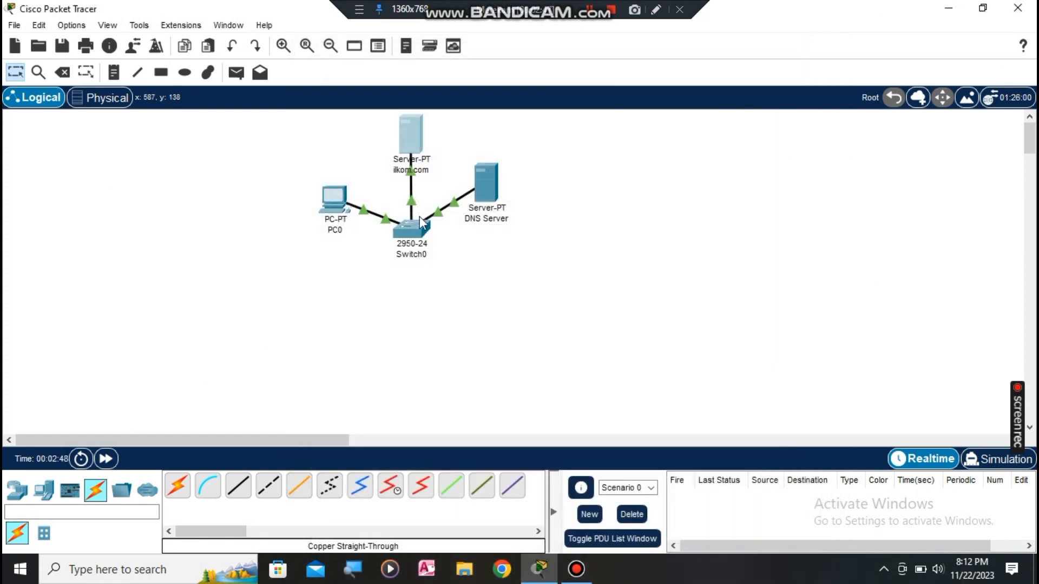
{"action": "left_click", "coordinate": [336, 204]}
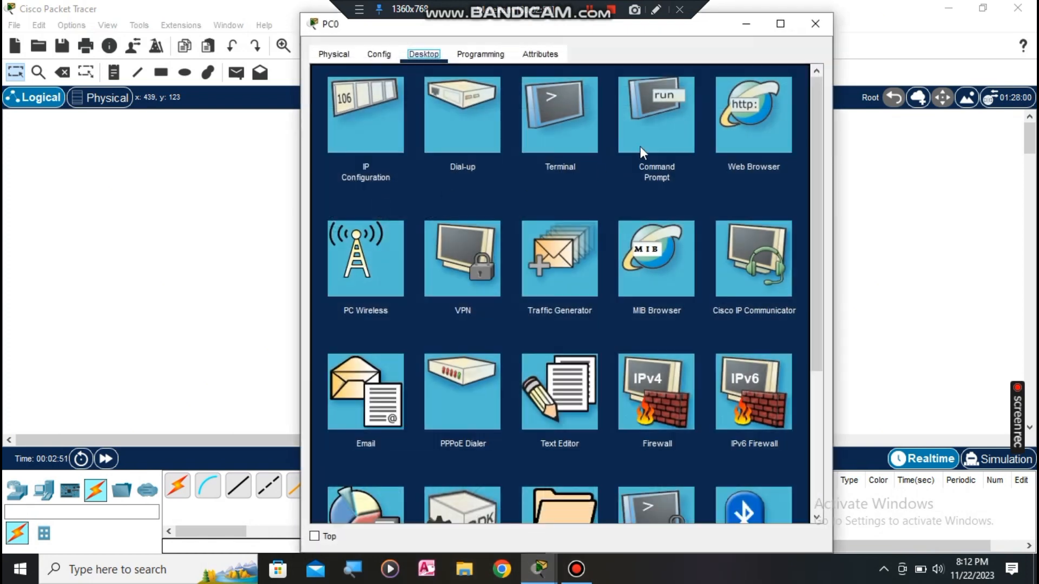
{"action": "left_click", "coordinate": [648, 128]}
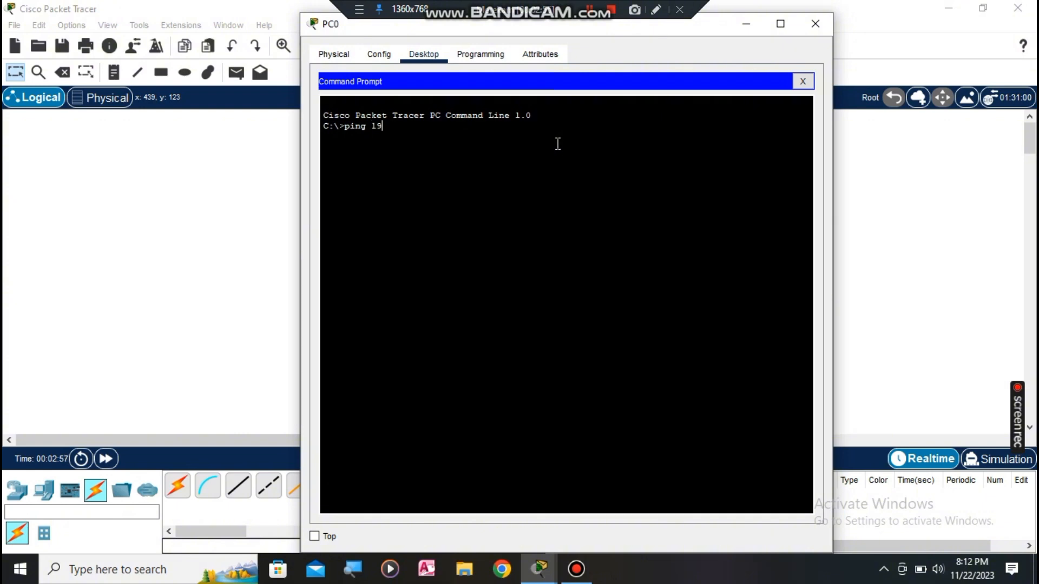
{"action": "type", "text": "ping 192.168.1.1"}
{"action": "key", "text": "Return"}
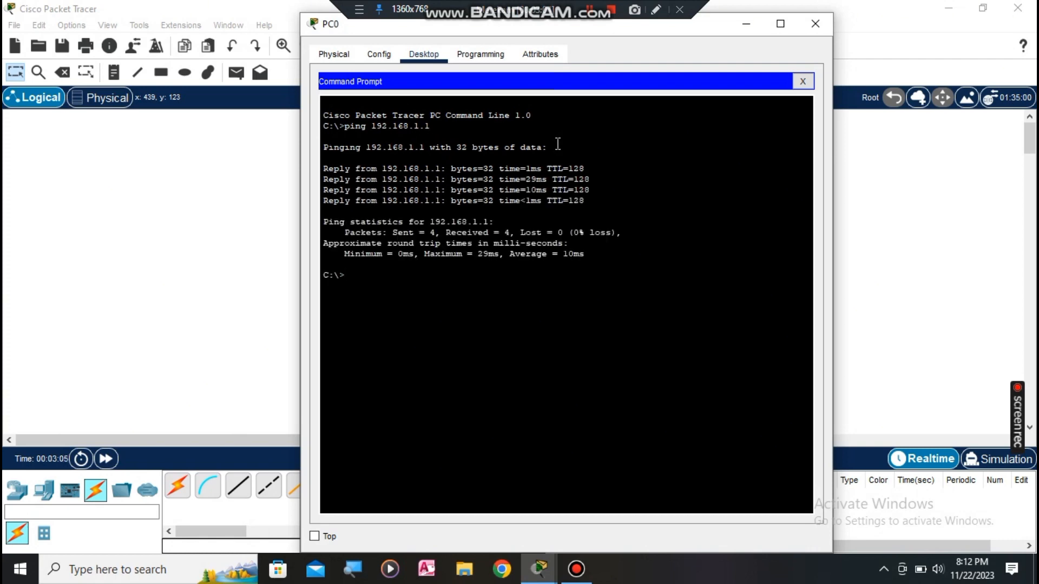
{"action": "type", "text": "g 192.168.1.101"}
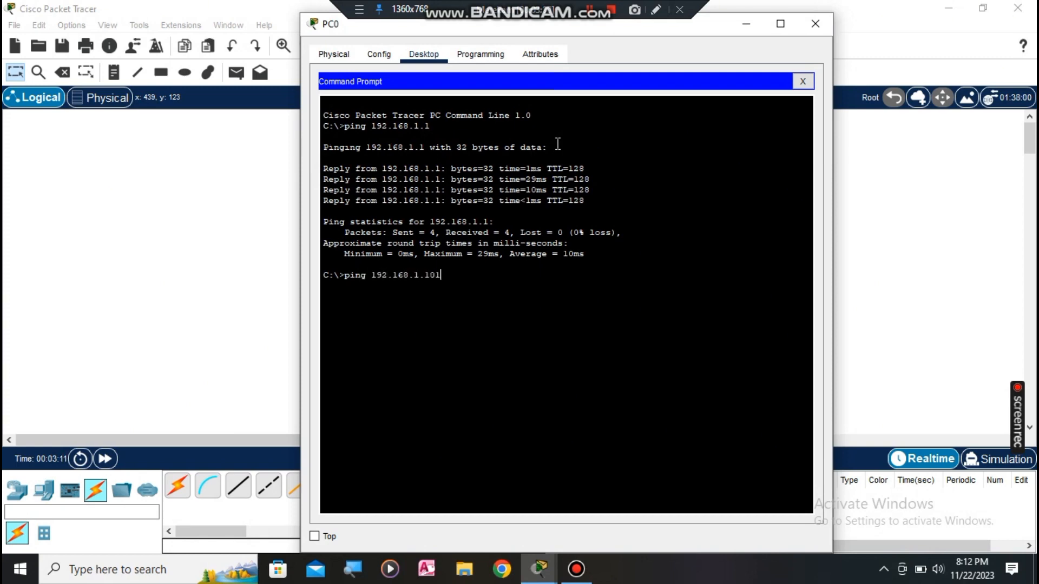
{"action": "key", "text": "Return"}
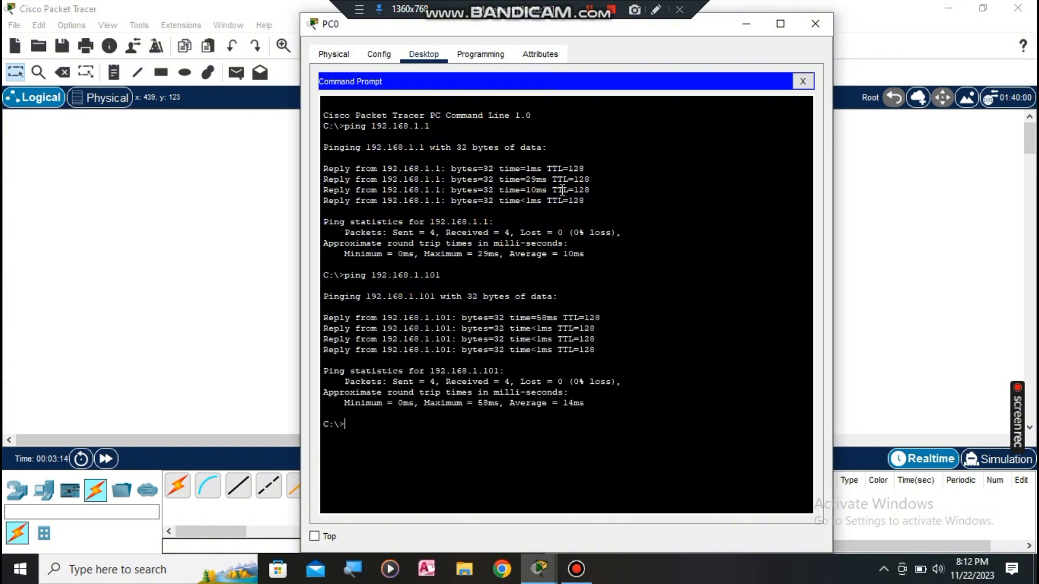
Step: Place a new PC1, Server2 and a 2950-24 switch (Switch1) on the canvas
{"action": "left_click", "coordinate": [815, 23]}
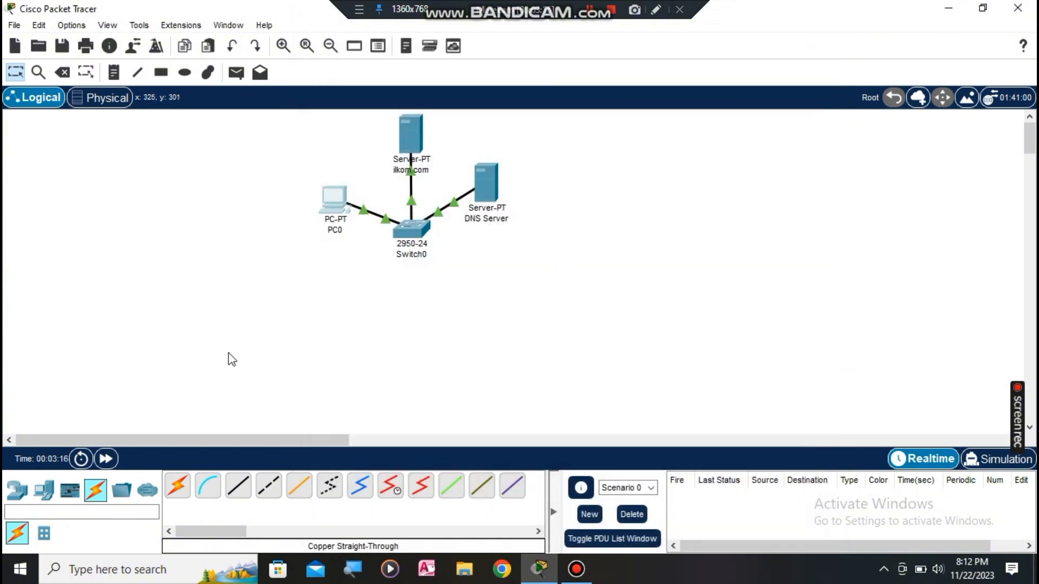
{"action": "left_click", "coordinate": [43, 490]}
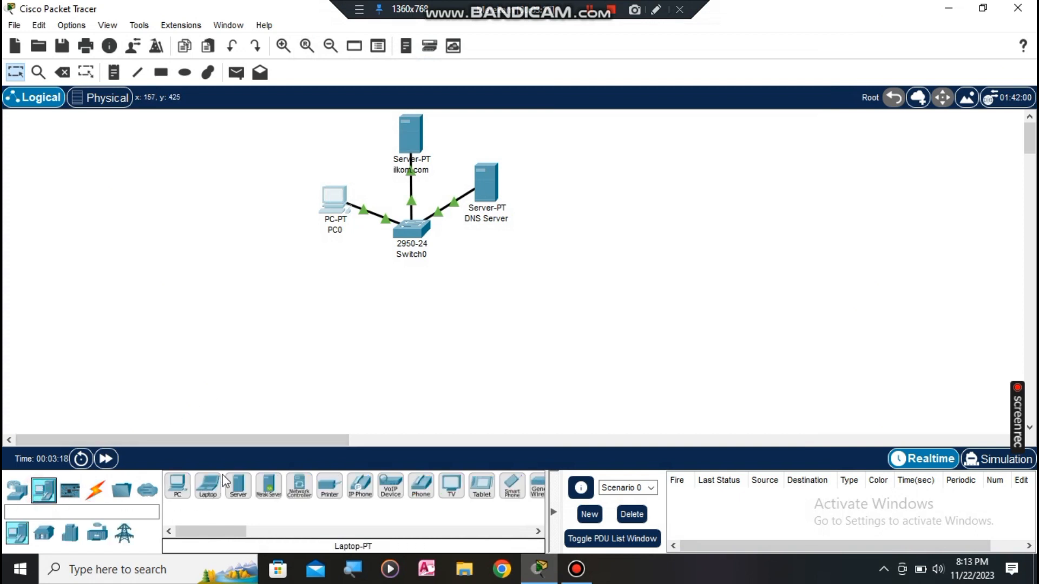
{"action": "left_click", "coordinate": [178, 485]}
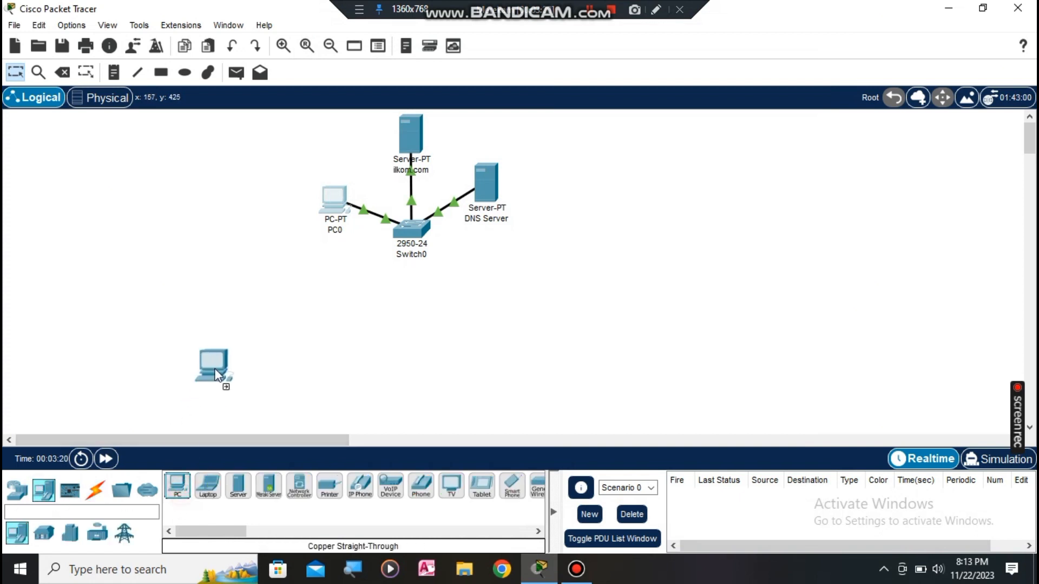
{"action": "left_click", "coordinate": [215, 376]}
{"action": "left_click", "coordinate": [238, 485]}
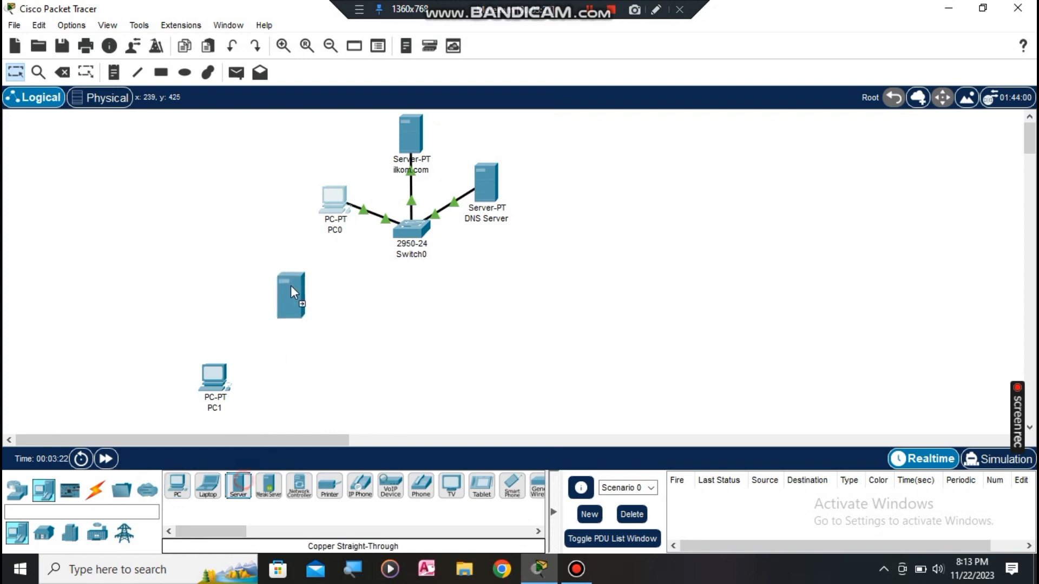
{"action": "left_click", "coordinate": [262, 306]}
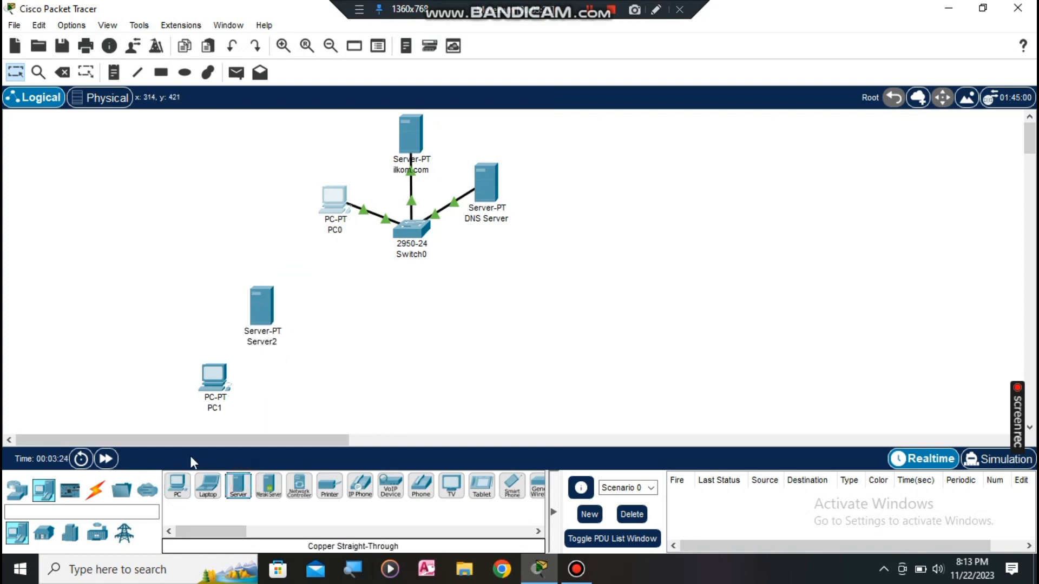
{"action": "left_click", "coordinate": [17, 490]}
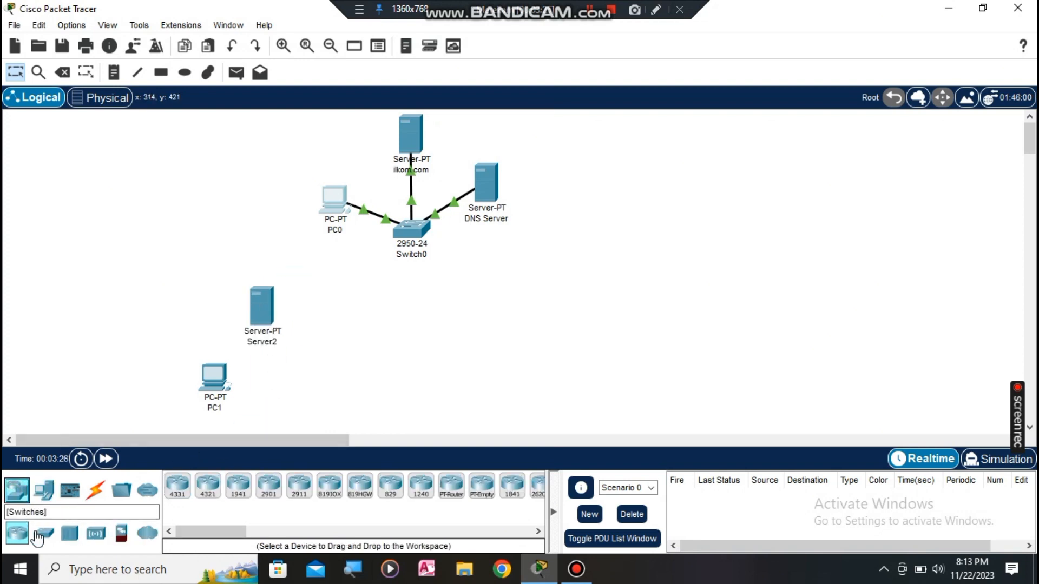
{"action": "left_click", "coordinate": [43, 533]}
{"action": "left_click", "coordinate": [390, 485]}
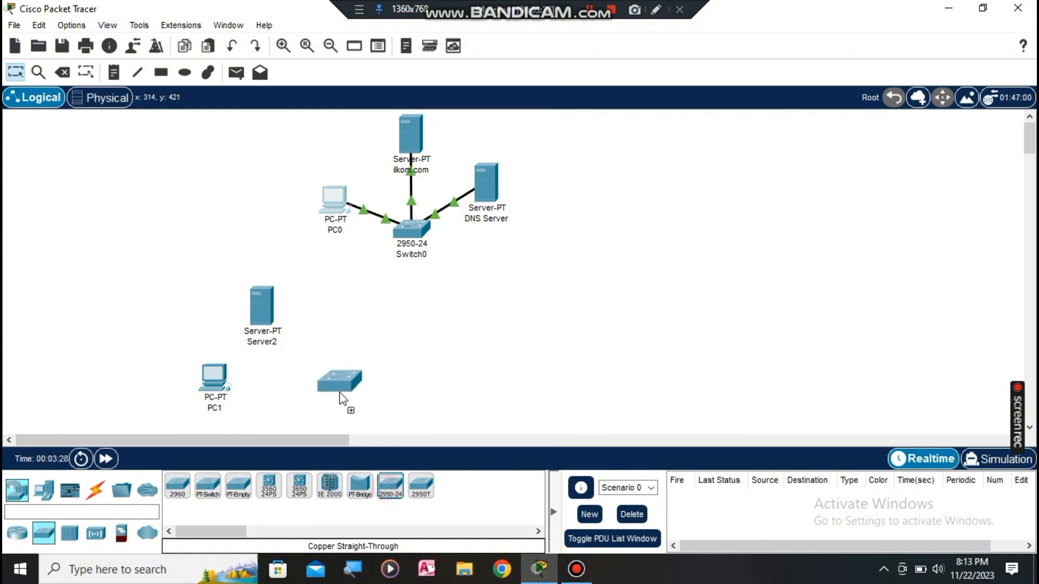
Step: Connect PC1's FastEthernet0 to Switch1's FastEthernet0/1 with a straight-through copper cable
{"action": "left_click", "coordinate": [95, 490]}
{"action": "left_click", "coordinate": [237, 485]}
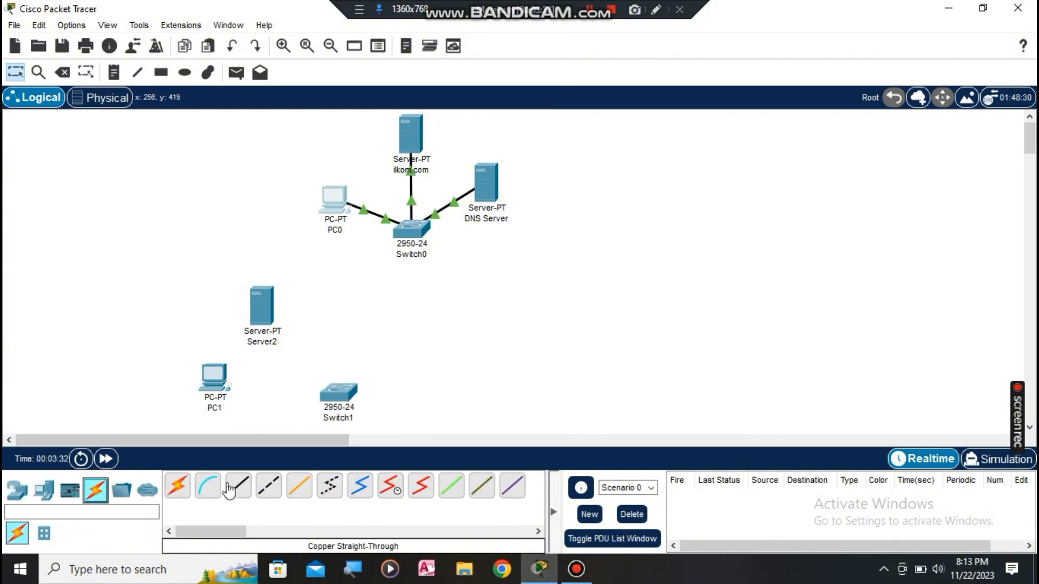
{"action": "left_click", "coordinate": [213, 386]}
{"action": "left_click", "coordinate": [264, 445]}
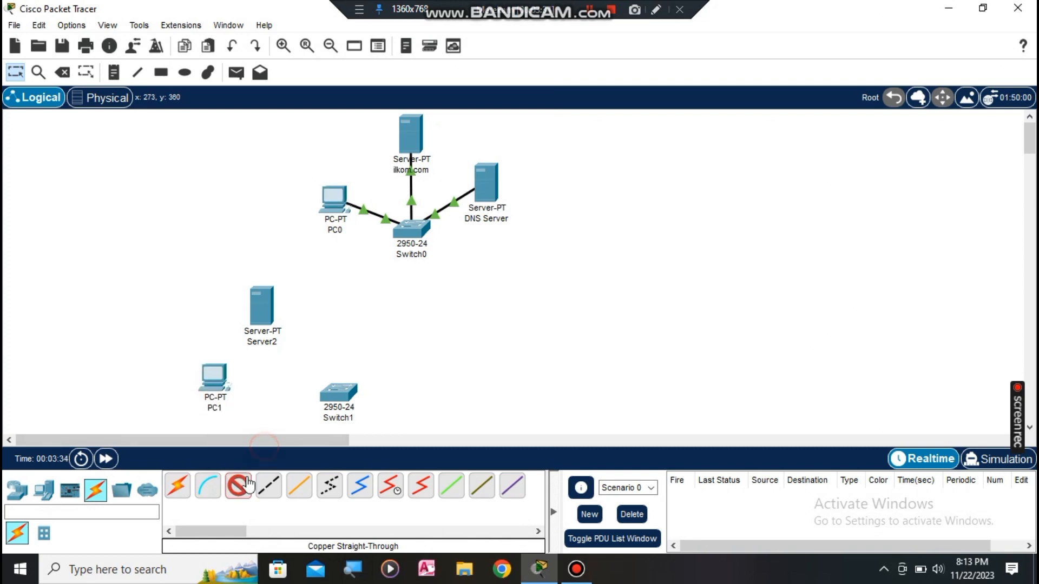
{"action": "left_click", "coordinate": [212, 378]}
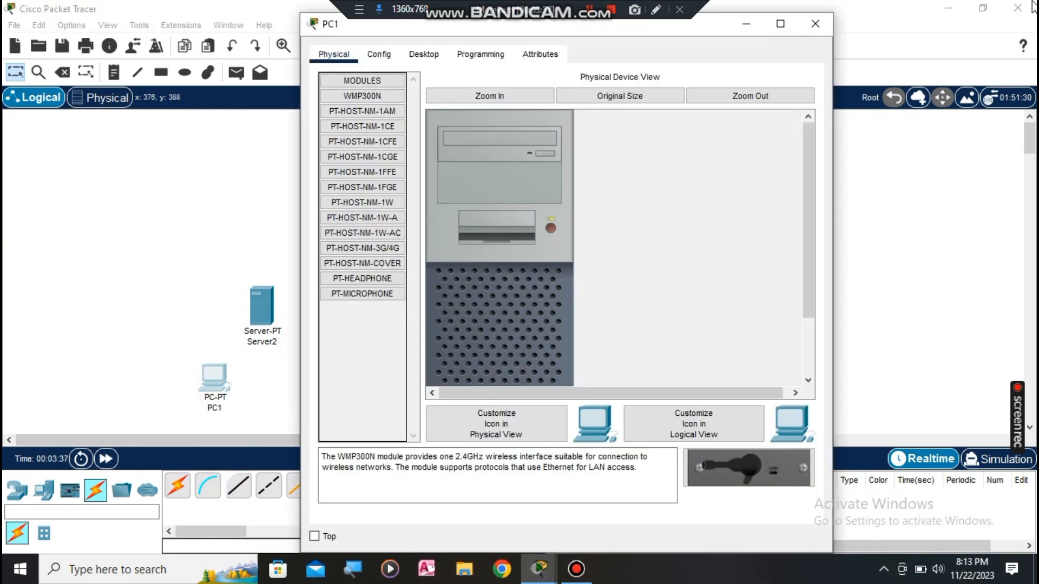
{"action": "left_click", "coordinate": [815, 23]}
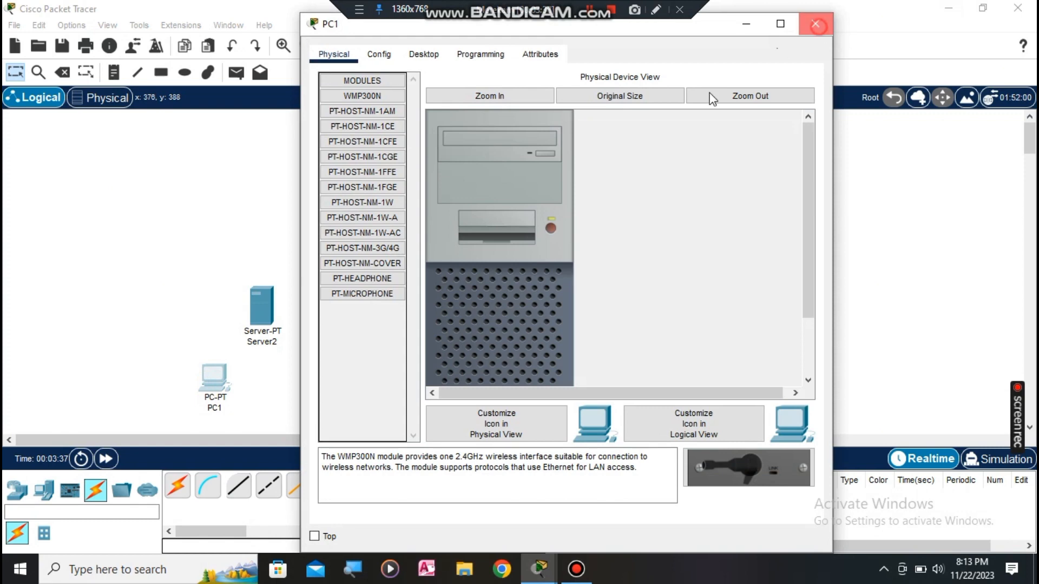
{"action": "left_click", "coordinate": [238, 486]}
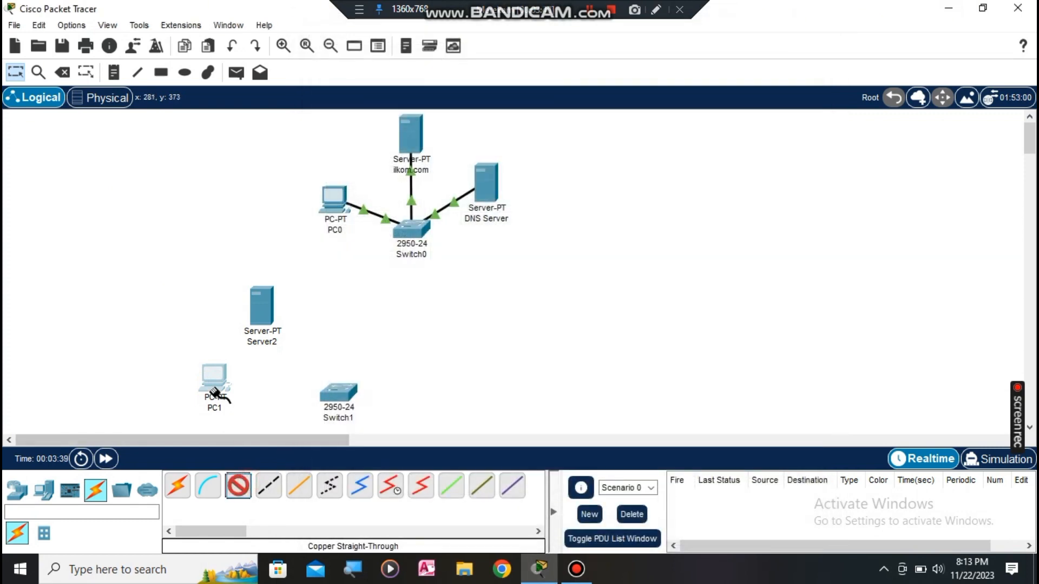
{"action": "left_click", "coordinate": [215, 383]}
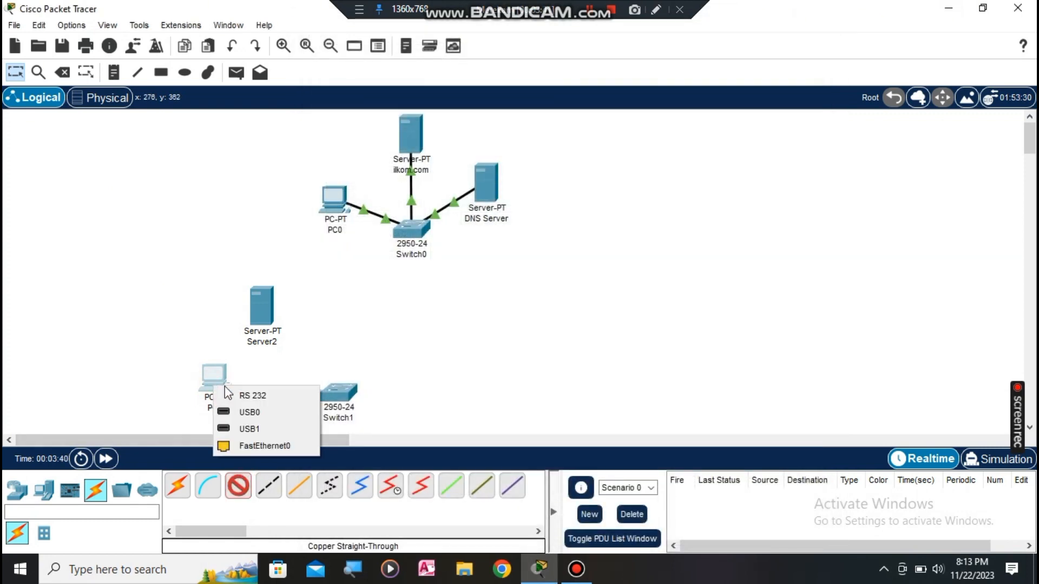
{"action": "left_click", "coordinate": [253, 445]}
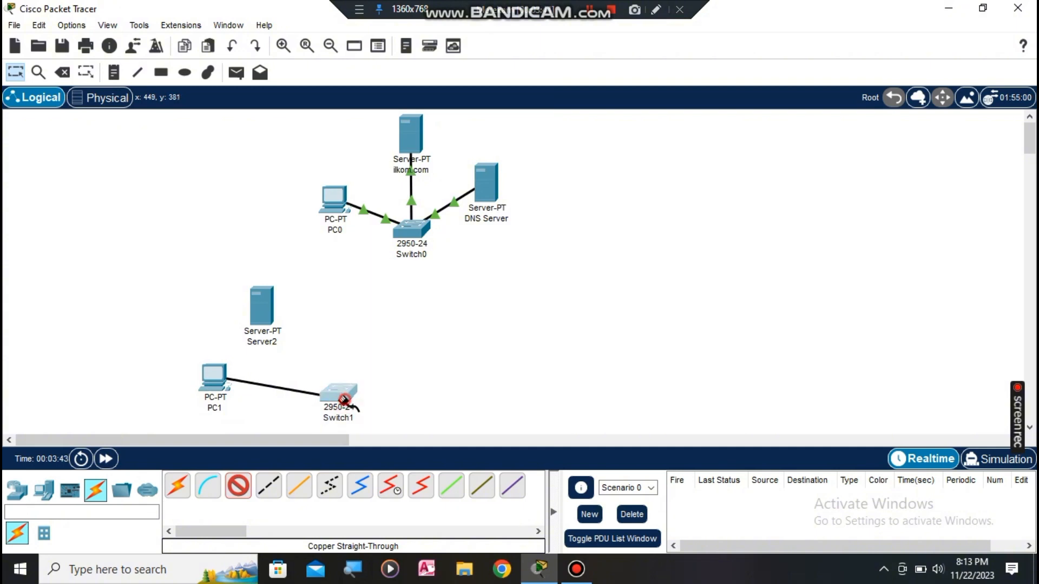
{"action": "left_click", "coordinate": [339, 402]}
{"action": "left_click", "coordinate": [403, 23]}
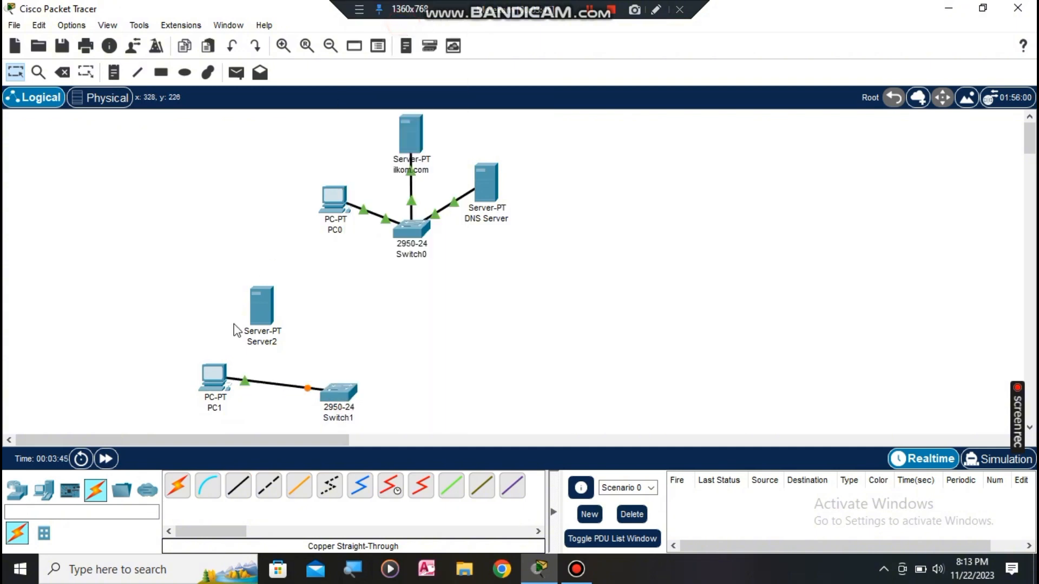
Step: Connect Server2's FastEthernet0 to Switch1's FastEthernet0/2 with a straight-through copper cable
{"action": "left_click", "coordinate": [229, 488]}
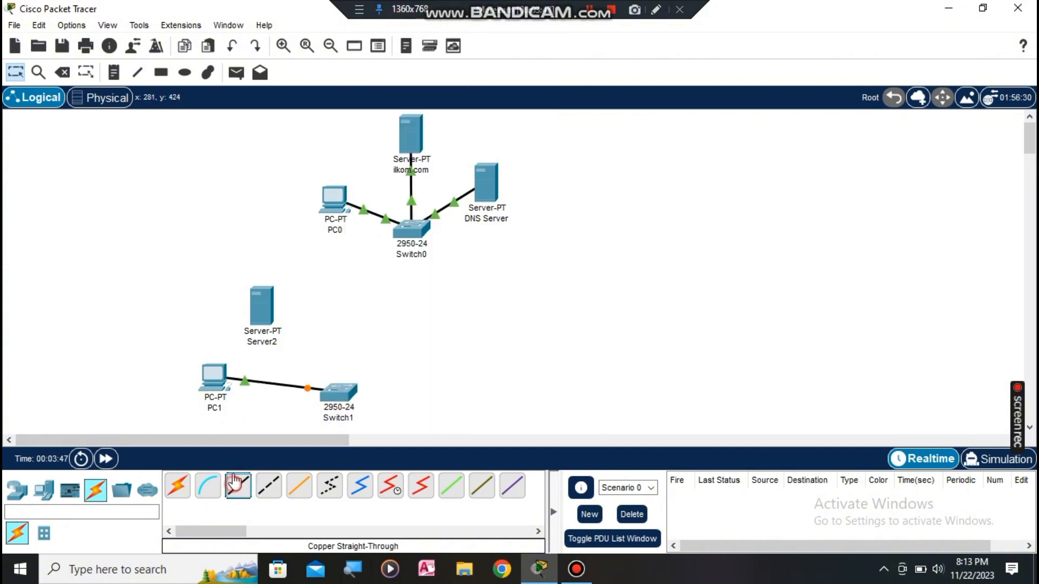
{"action": "left_click", "coordinate": [262, 306]}
{"action": "left_click", "coordinate": [318, 320]}
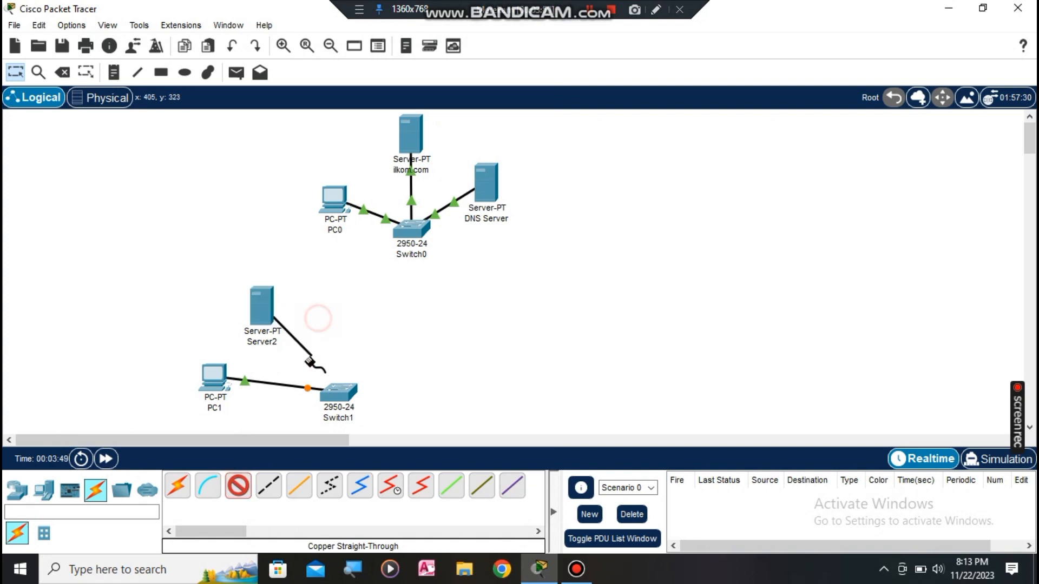
{"action": "left_click", "coordinate": [336, 394]}
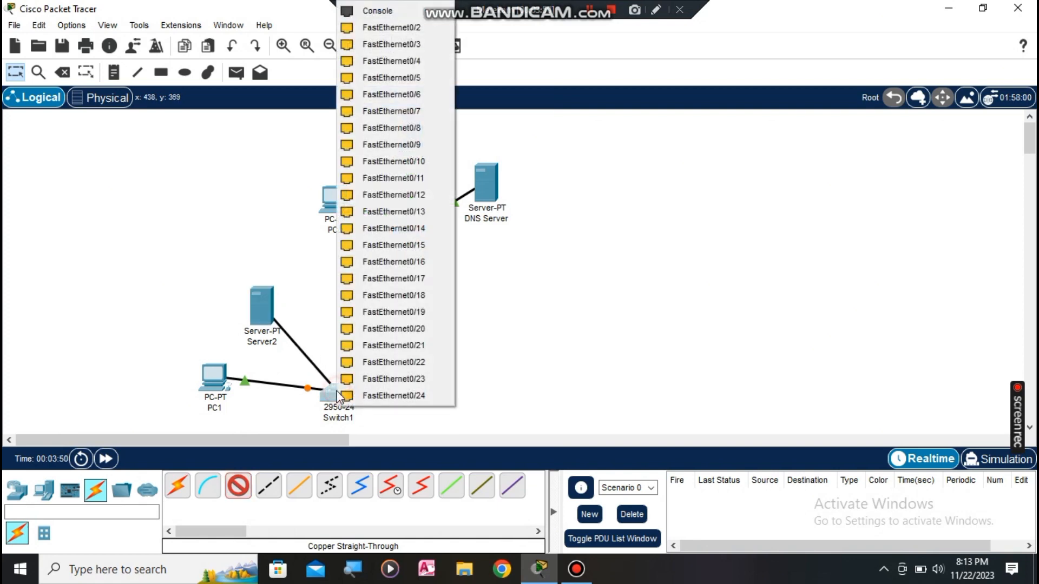
{"action": "left_click", "coordinate": [390, 27]}
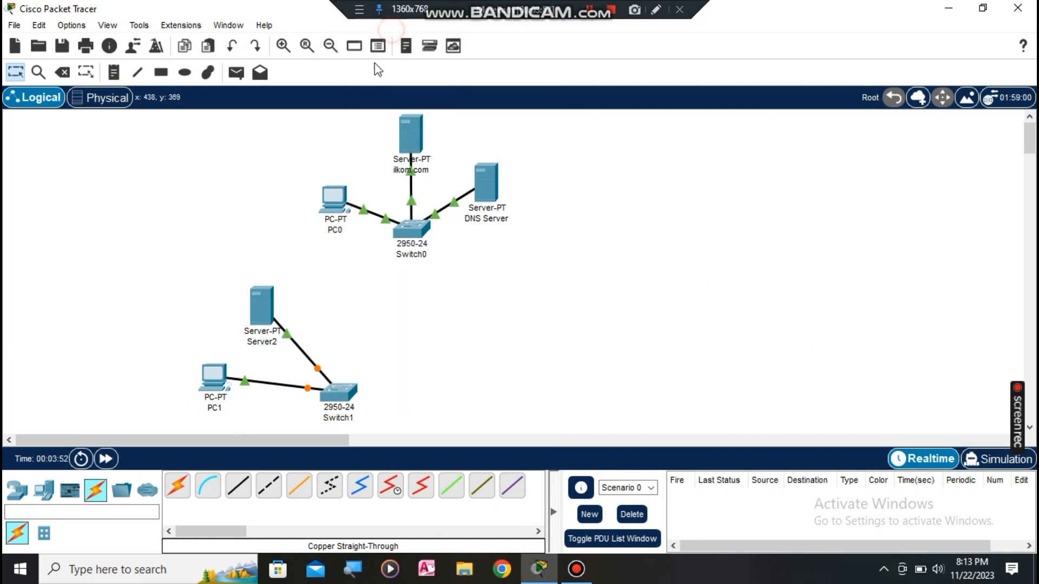
{"action": "left_click", "coordinate": [276, 342]}
Step: Replace the Server2 label on the canvas with the name pendilkom.com
{"action": "left_click_drag", "start_coordinate": [297, 346], "coordinate": [207, 345]}
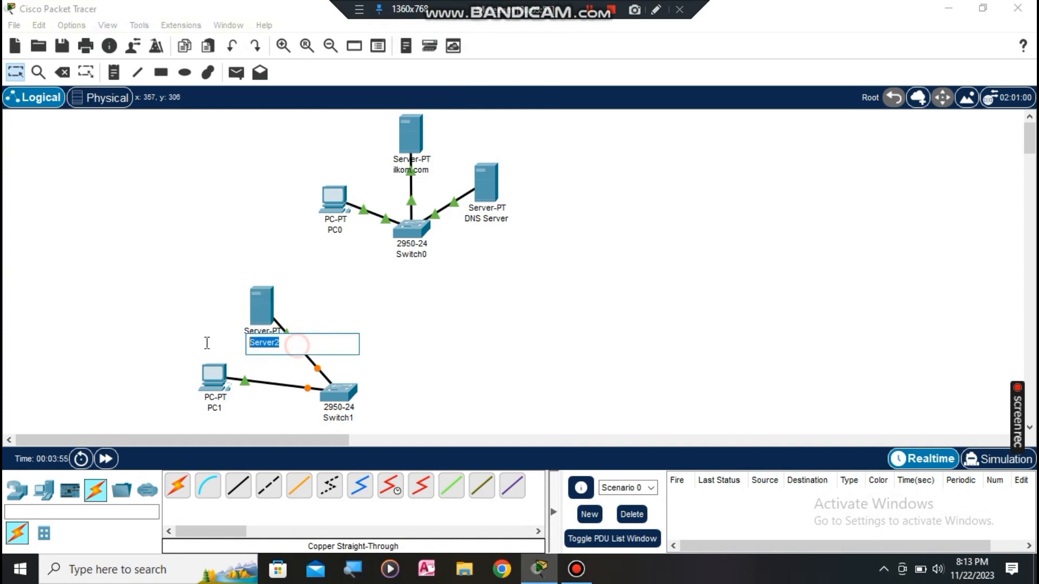
{"action": "type", "text": "pendi"}
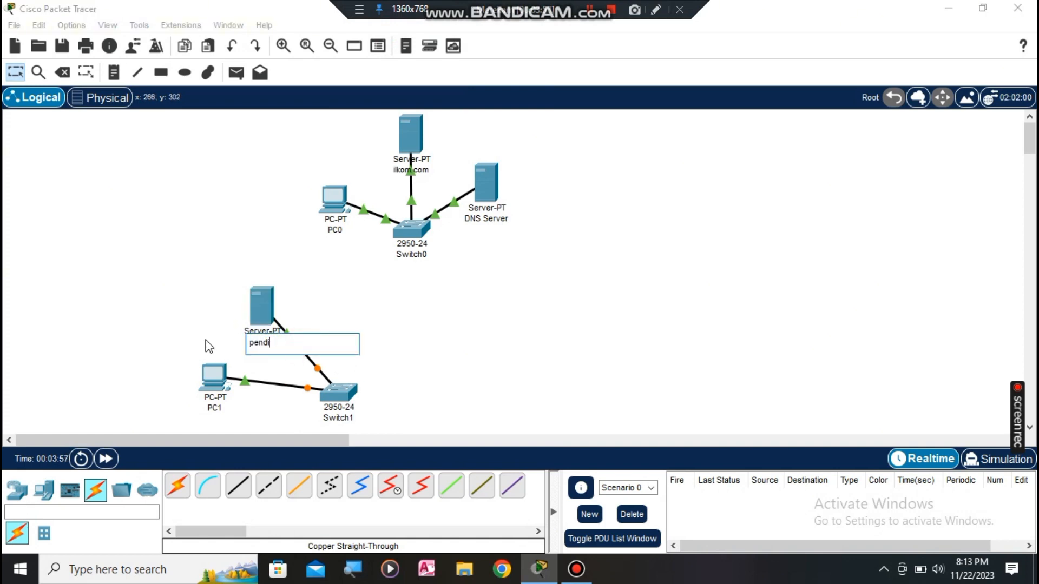
{"action": "type", "text": "lkom.com"}
{"action": "left_click", "coordinate": [467, 331]}
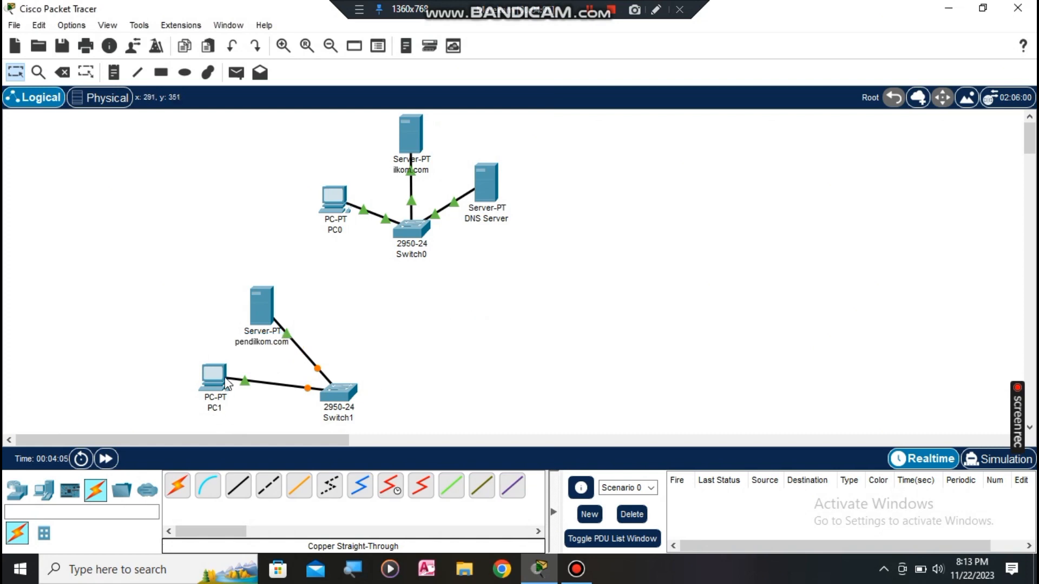
{"action": "left_click", "coordinate": [224, 383]}
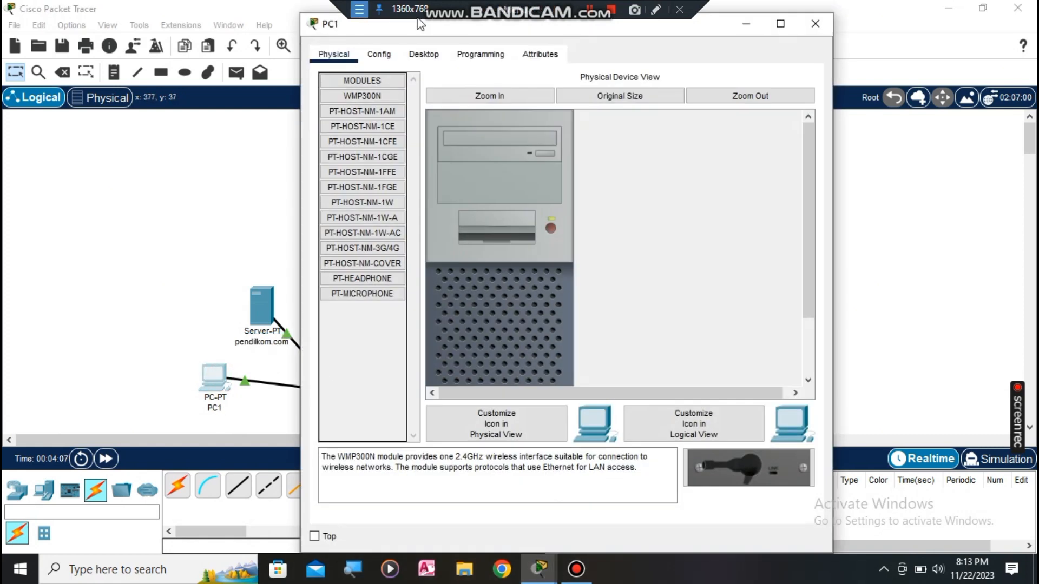
Step: Enter 172.168.1.1 as PC1's static IPv4 address in its IP Configuration
{"action": "left_click", "coordinate": [441, 60]}
{"action": "left_click", "coordinate": [349, 113]}
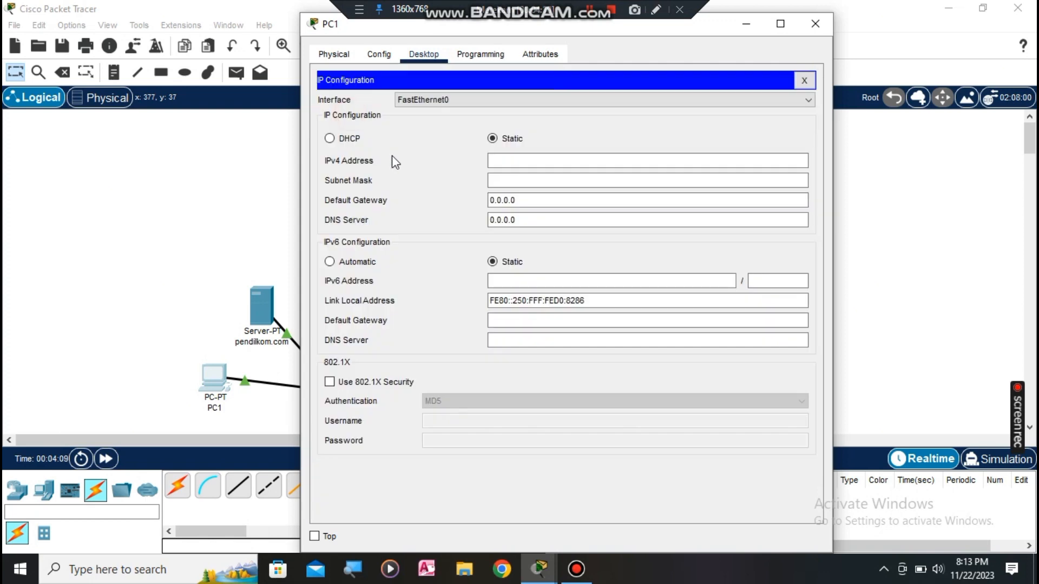
{"action": "left_click", "coordinate": [510, 158]}
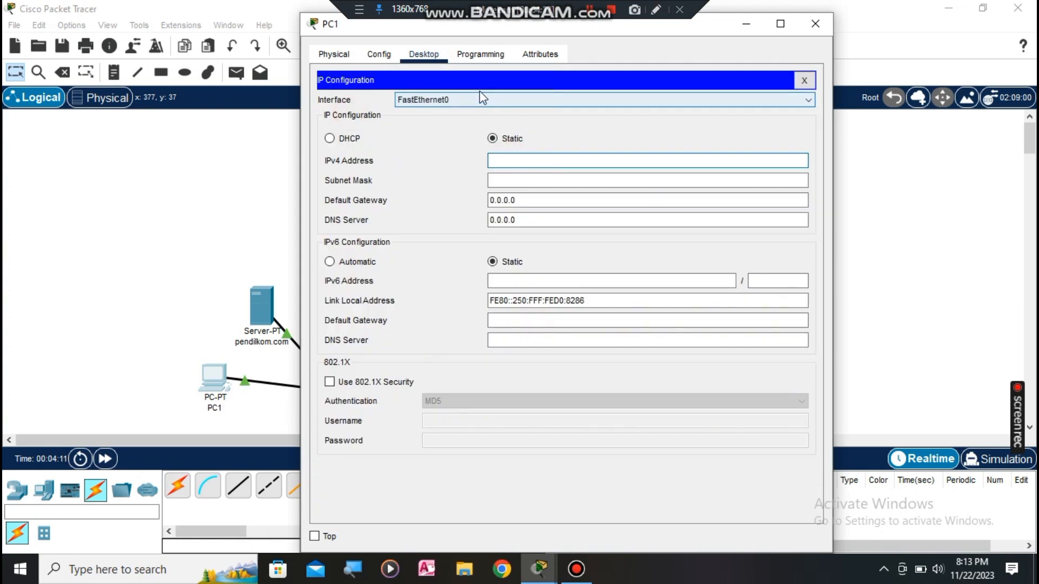
{"action": "type", "text": "17"}
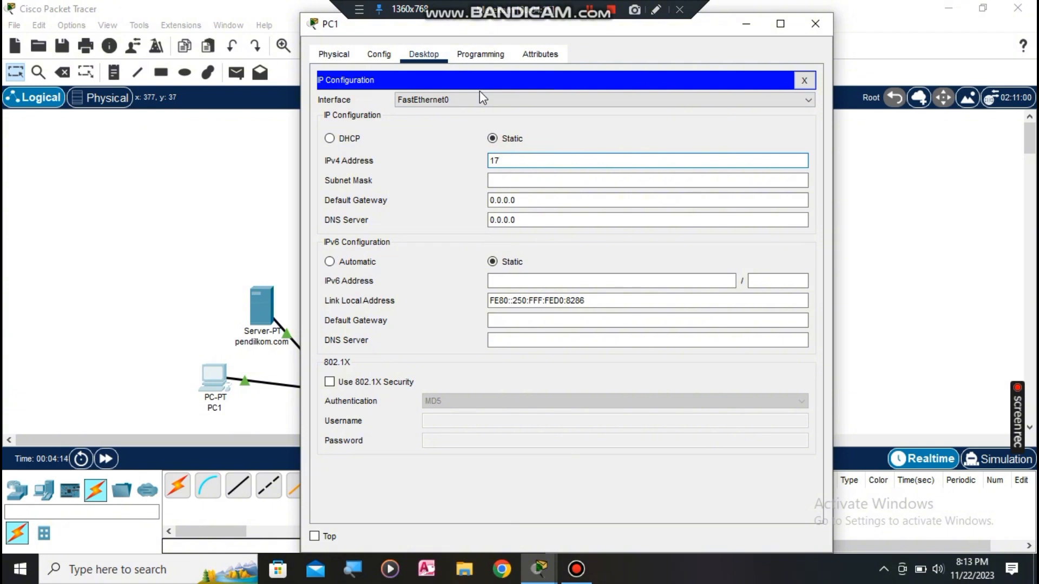
{"action": "type", "text": "2.168"}
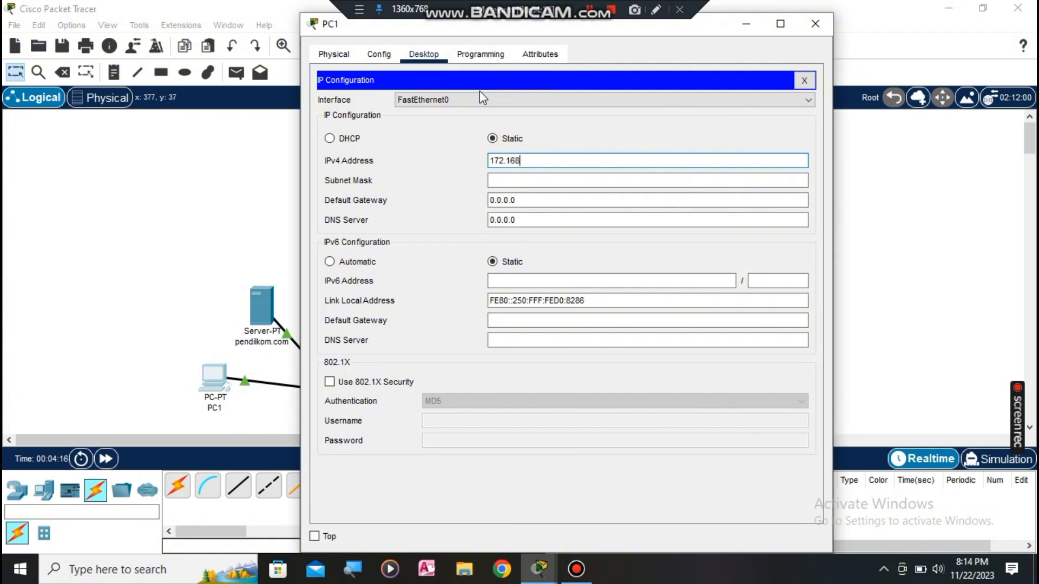
{"action": "type", "text": ".1.1"}
{"action": "left_click", "coordinate": [825, 26]}
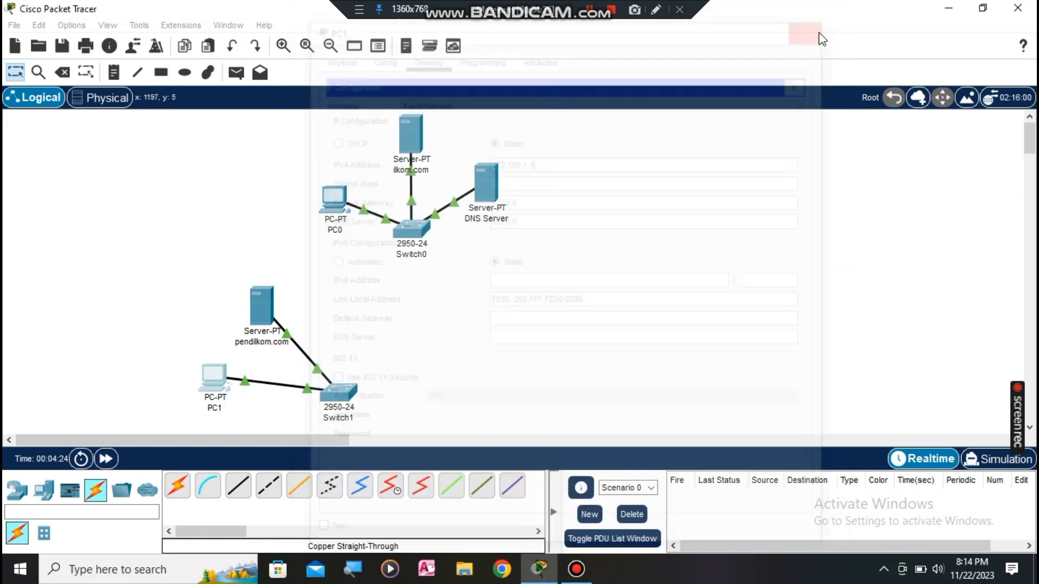
Step: Set the pendilkom.com server's IPv4 address to 172.168.1.100 with subnet mask 255.255.0.0
{"action": "left_click", "coordinate": [264, 310]}
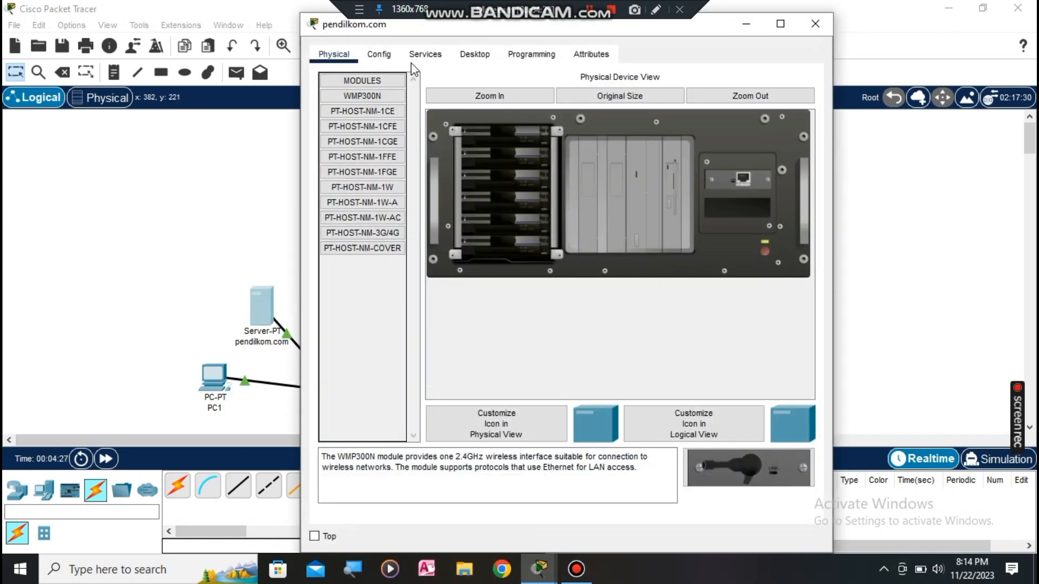
{"action": "left_click", "coordinate": [475, 56]}
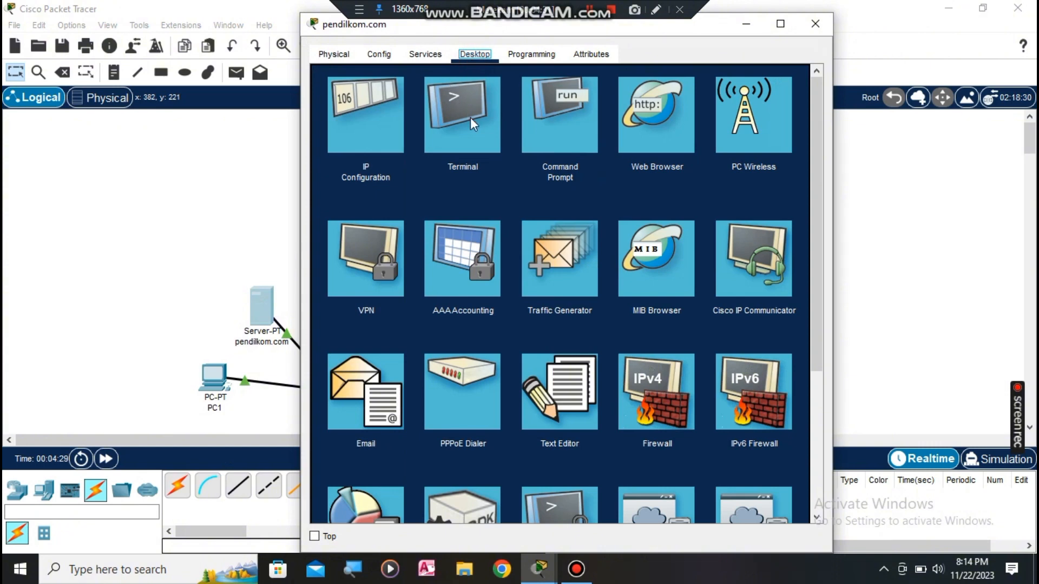
{"action": "left_click", "coordinate": [383, 128]}
{"action": "left_click", "coordinate": [499, 140]}
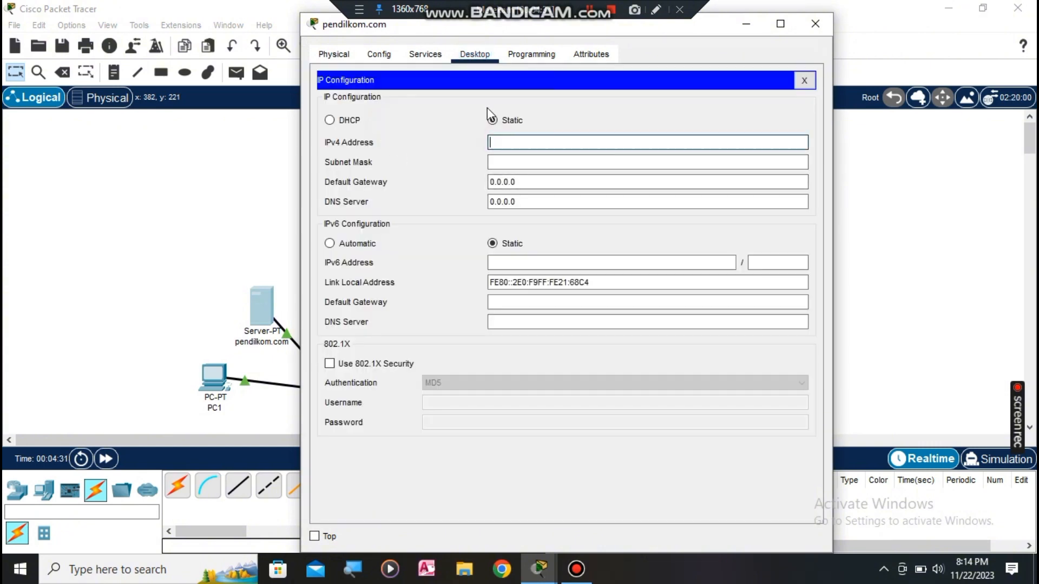
{"action": "type", "text": "1"}
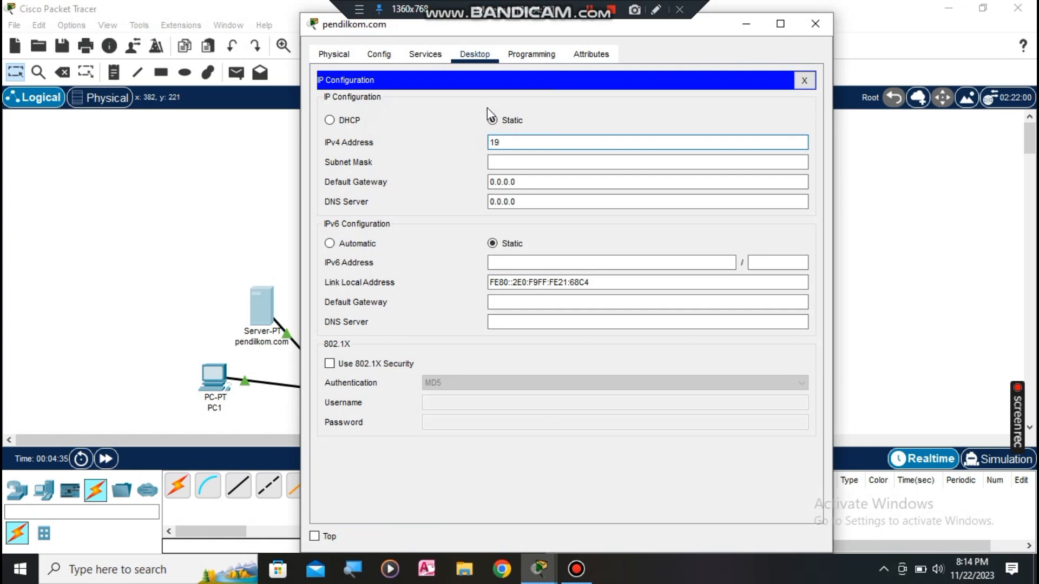
{"action": "type", "text": "72.168.1.100"}
{"action": "left_click", "coordinate": [526, 163]}
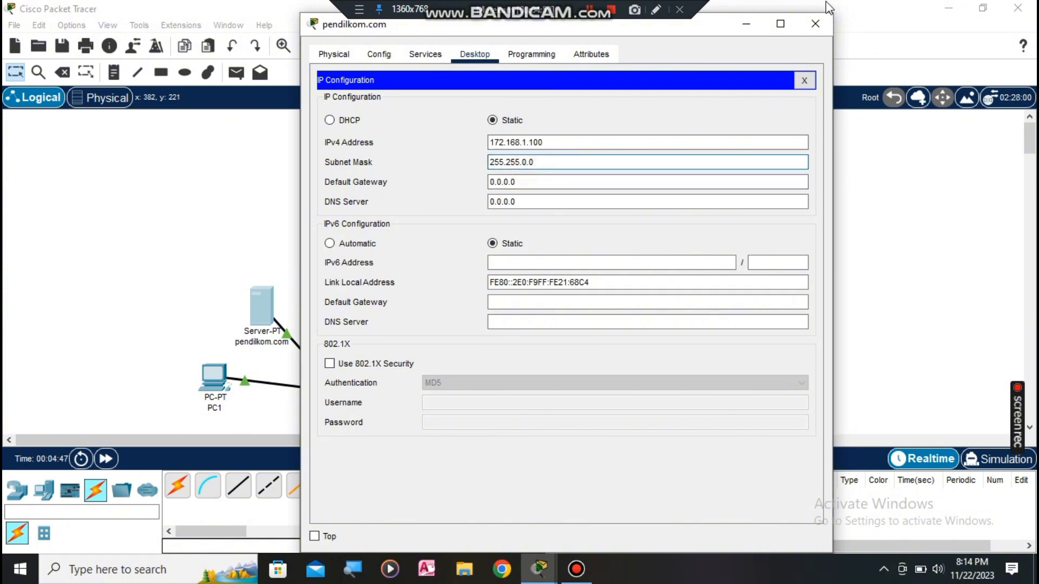
{"action": "left_click", "coordinate": [815, 23]}
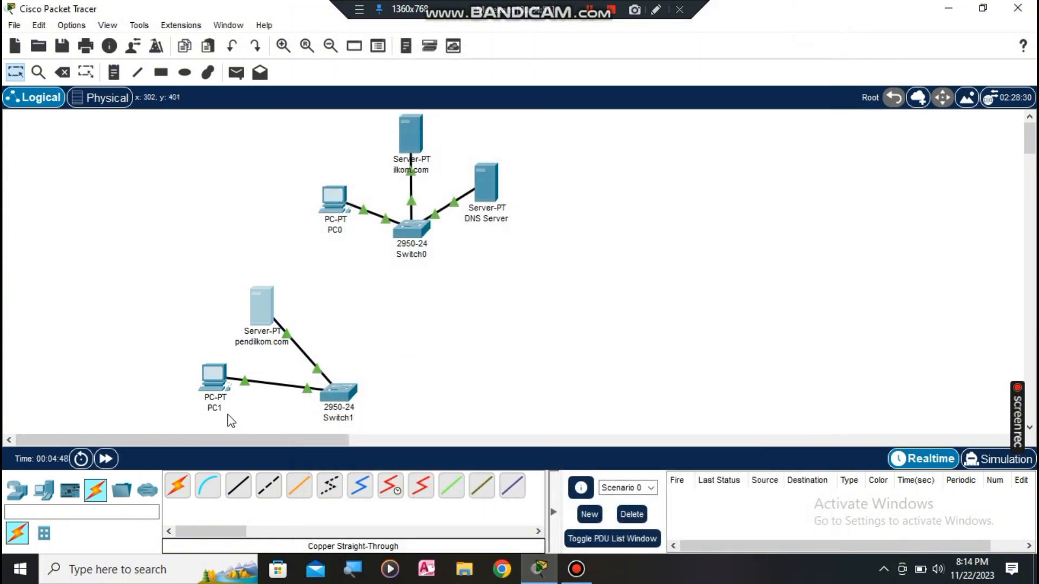
Step: Review PC1's IP configuration, then bring up its Command Prompt
{"action": "left_click", "coordinate": [213, 379]}
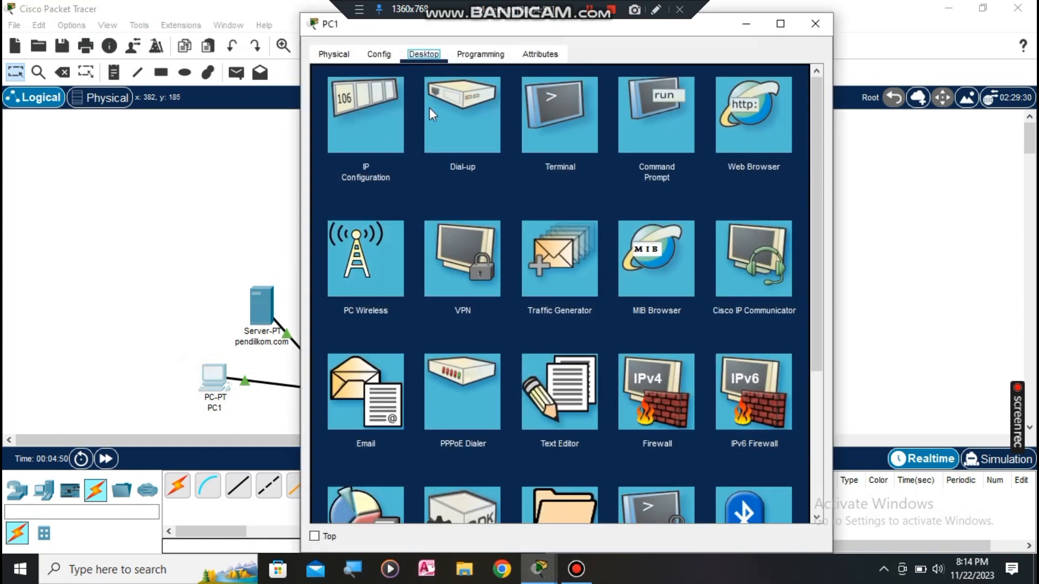
{"action": "left_click", "coordinate": [364, 118]}
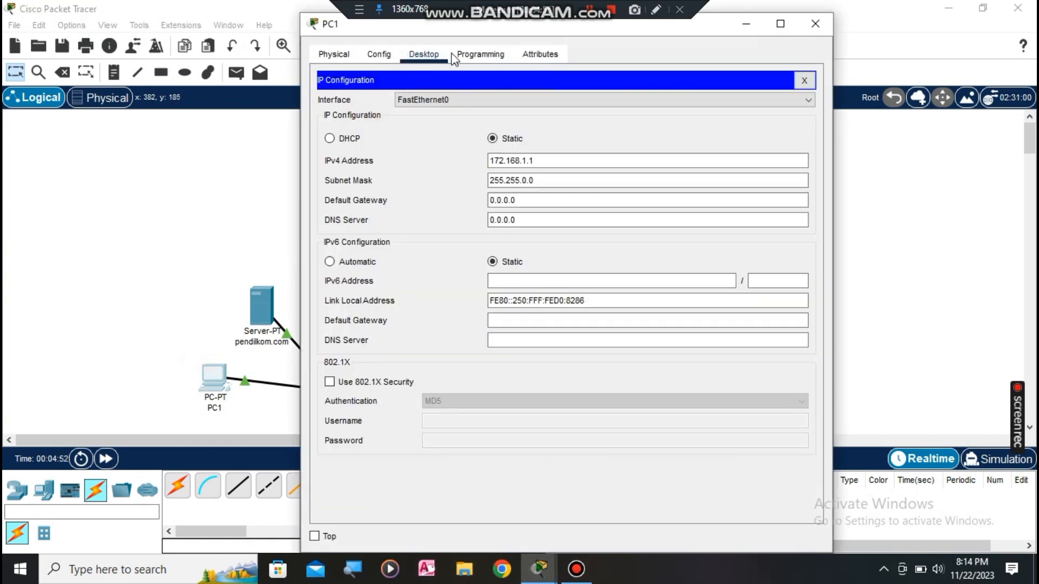
{"action": "left_click", "coordinate": [804, 81]}
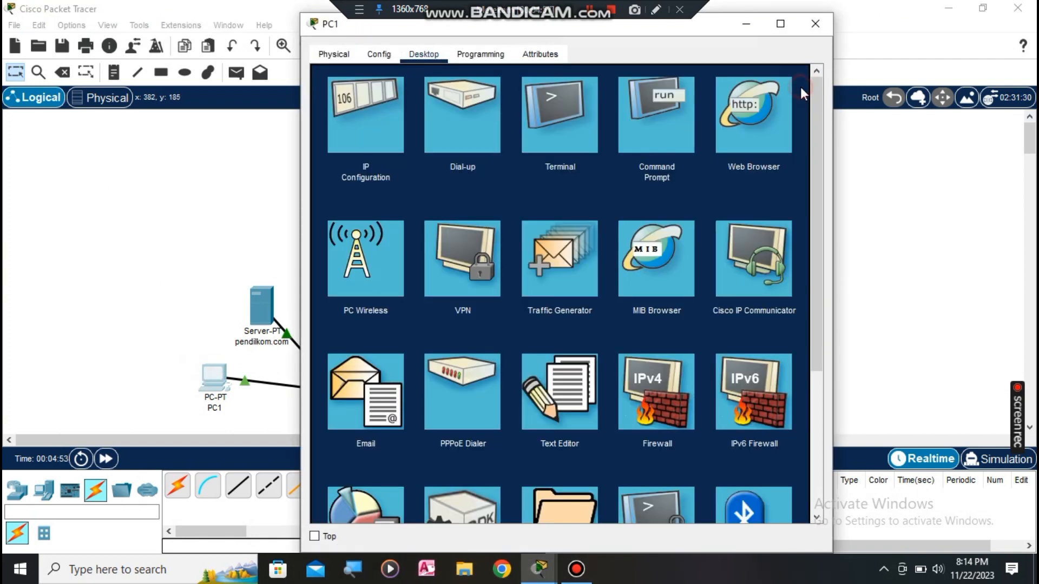
{"action": "left_click", "coordinate": [657, 136]}
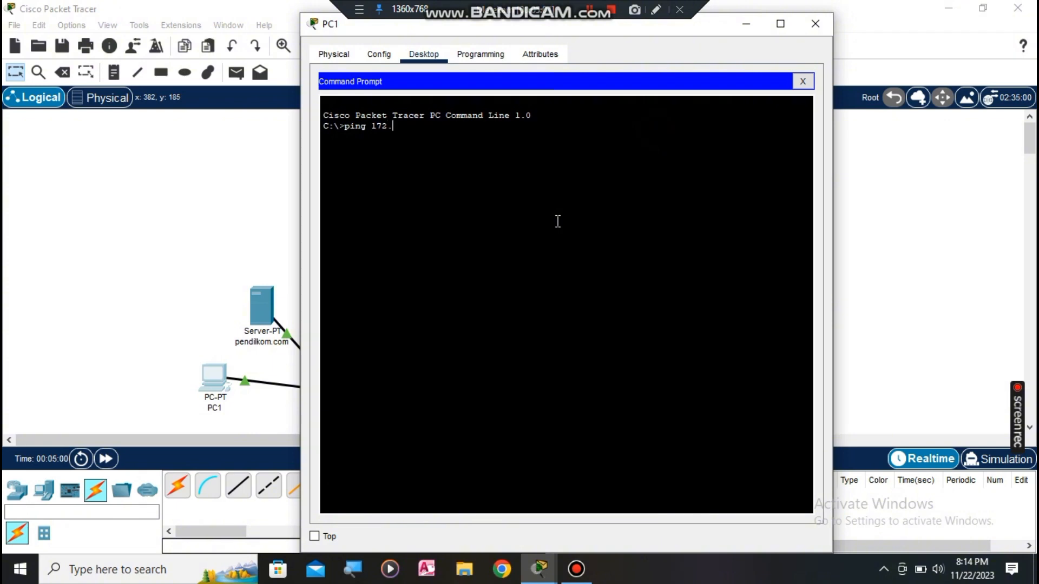
Step: Ping 172.168.1.100 from PC1's Command Prompt, confirm the replies, then close PC1's window
{"action": "type", "text": "ping 172.168.1.100"}
{"action": "key", "text": "Return"}
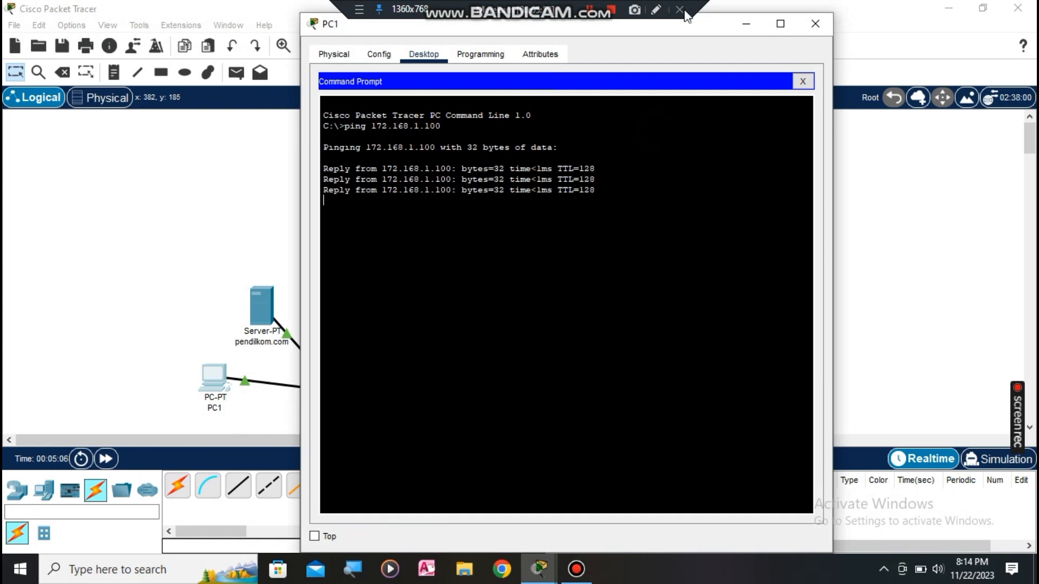
{"action": "left_click", "coordinate": [825, 27]}
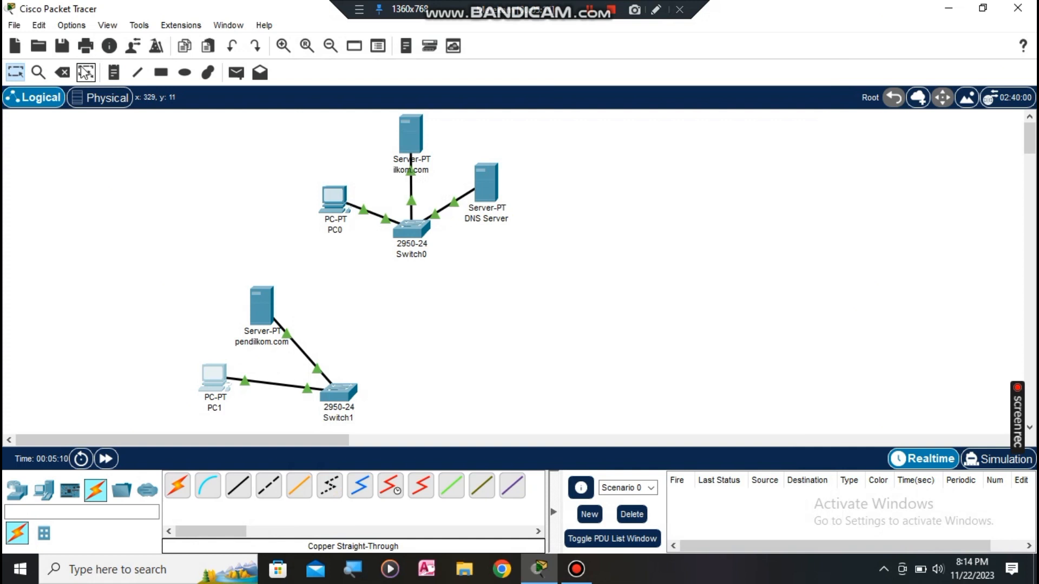
Step: Place notes 192.168.1.100, 192.168.1.101, 192.168.1.1, 172.168.1.100 and 172.168.1.1 beside their devices
{"action": "left_click", "coordinate": [117, 75]}
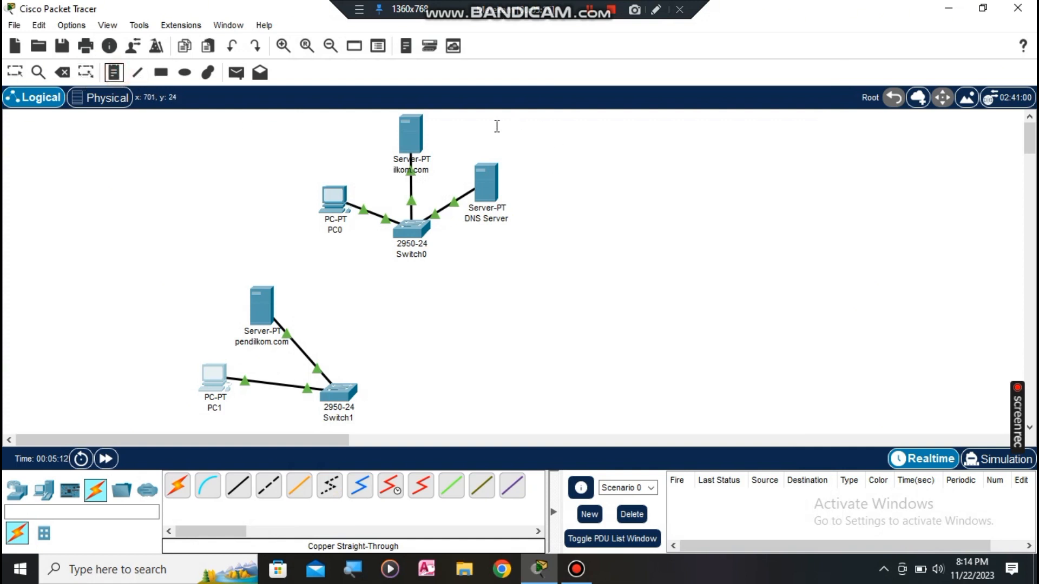
{"action": "left_click", "coordinate": [442, 125]}
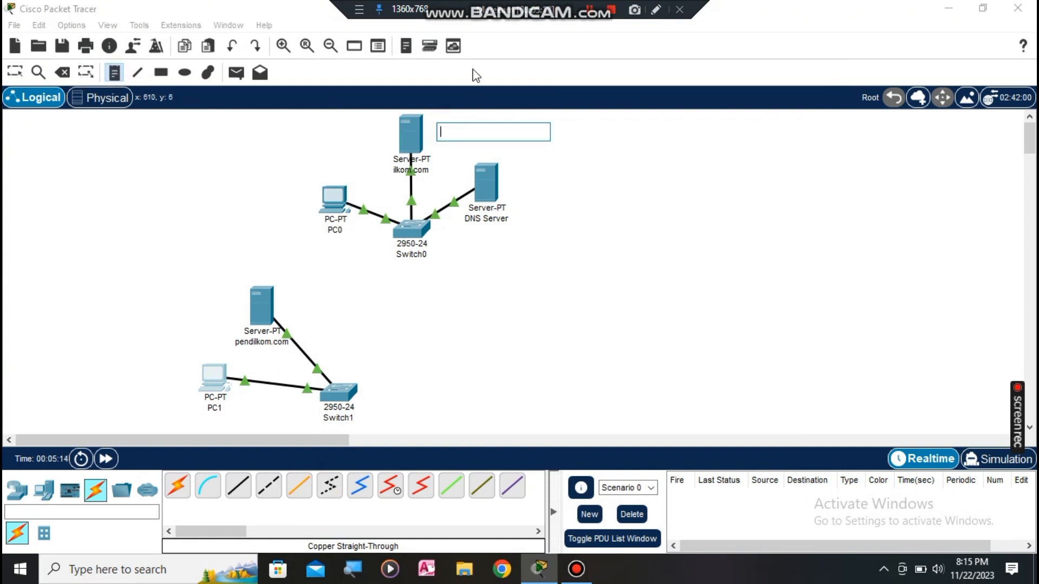
{"action": "type", "text": "192."}
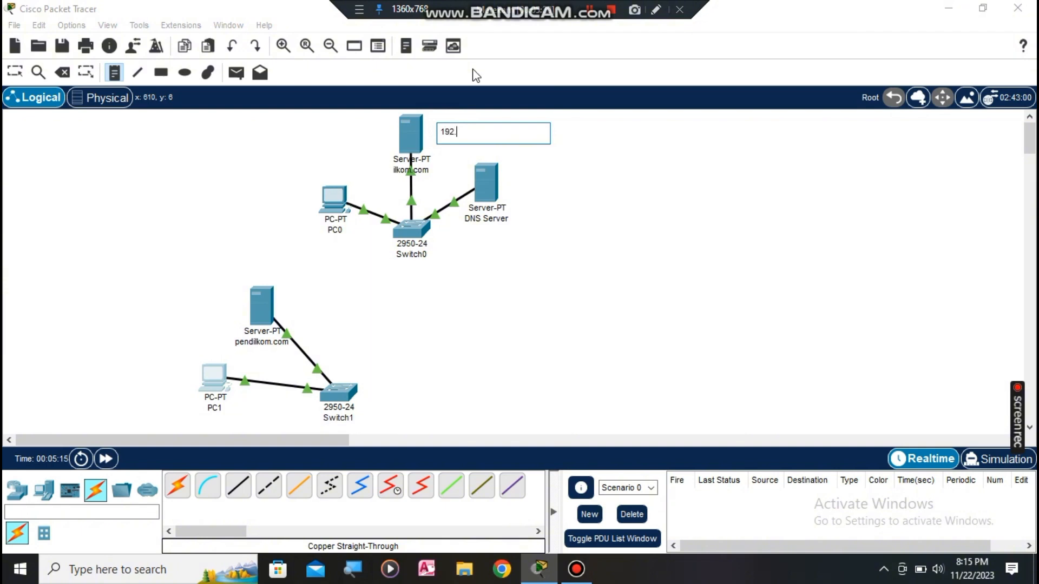
{"action": "type", "text": "168.1.100"}
{"action": "left_click", "coordinate": [521, 218]}
{"action": "type", "text": "19"}
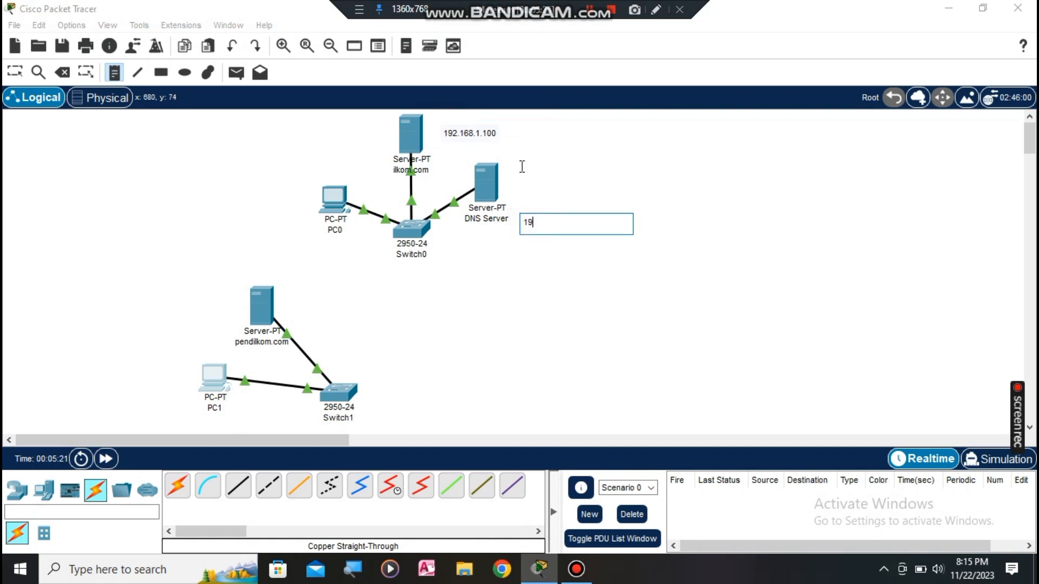
{"action": "type", "text": "2.168.1.101"}
{"action": "left_click", "coordinate": [254, 168]}
{"action": "type", "text": "1"}
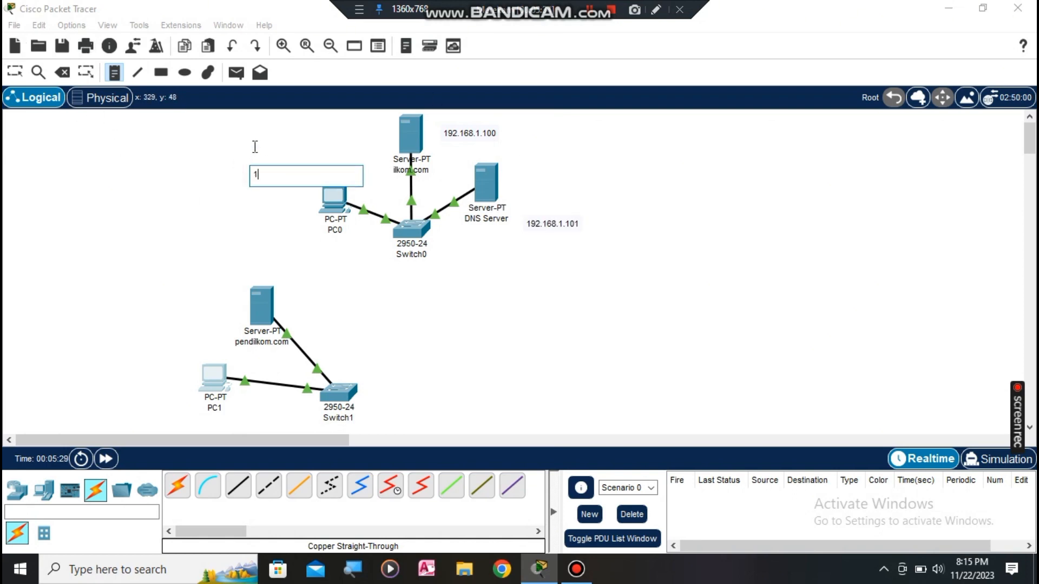
{"action": "type", "text": "92.168.1.1"}
{"action": "left_click", "coordinate": [207, 272]}
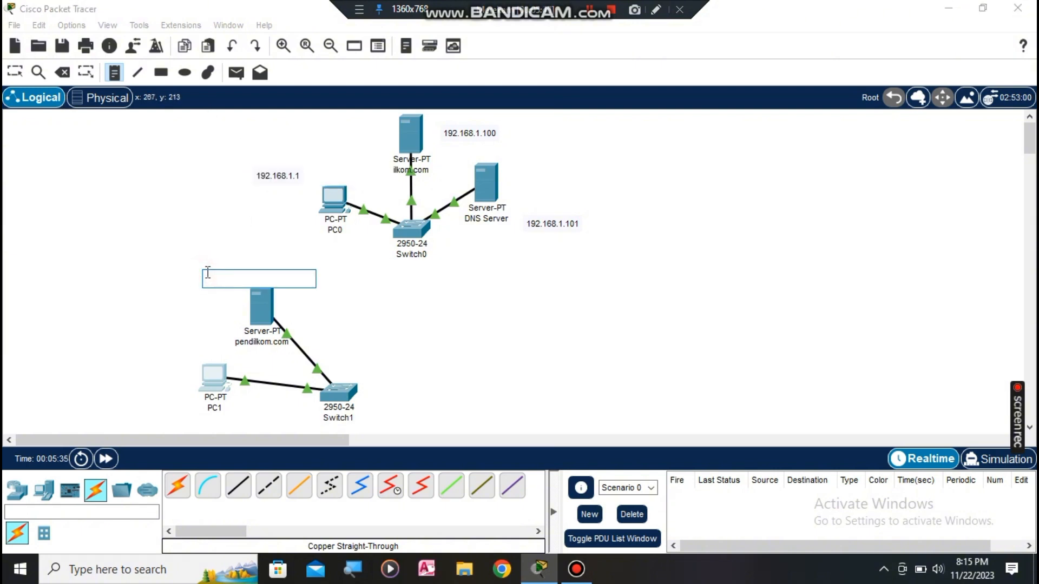
{"action": "type", "text": "172.168.1.100"}
{"action": "left_click", "coordinate": [172, 346]}
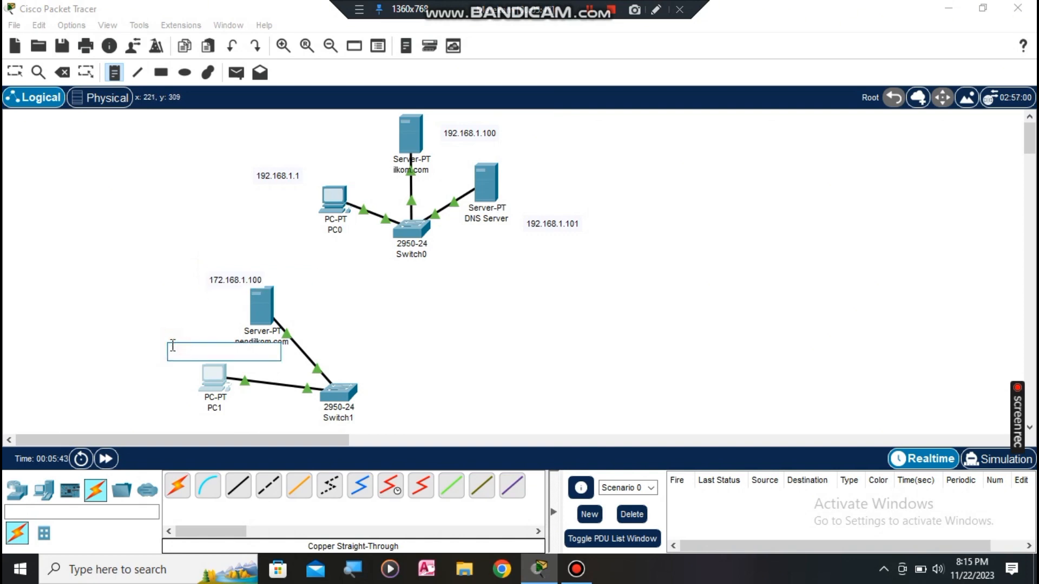
{"action": "type", "text": "172.168.1.1"}
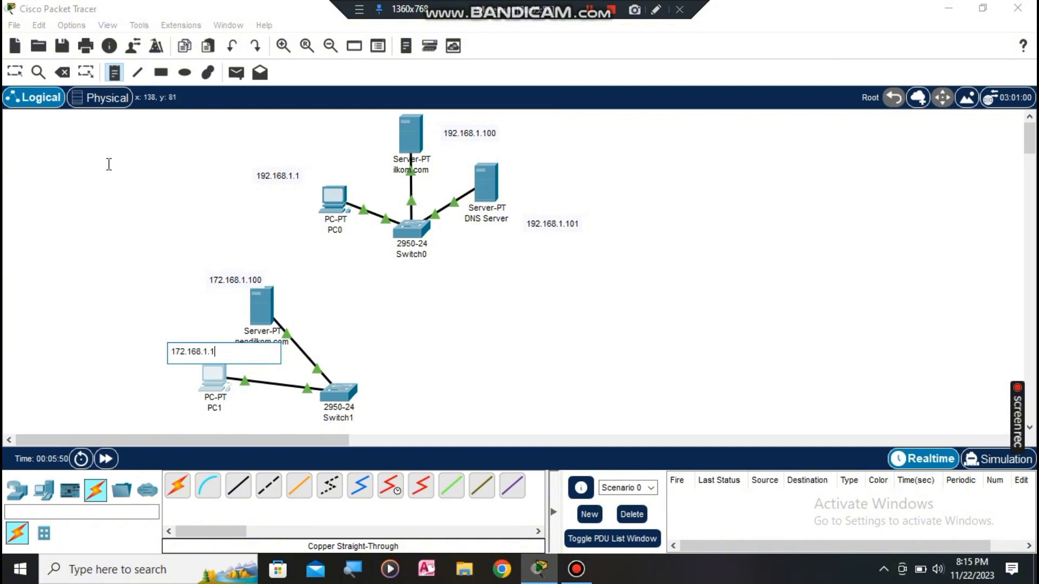
{"action": "left_click", "coordinate": [24, 74]}
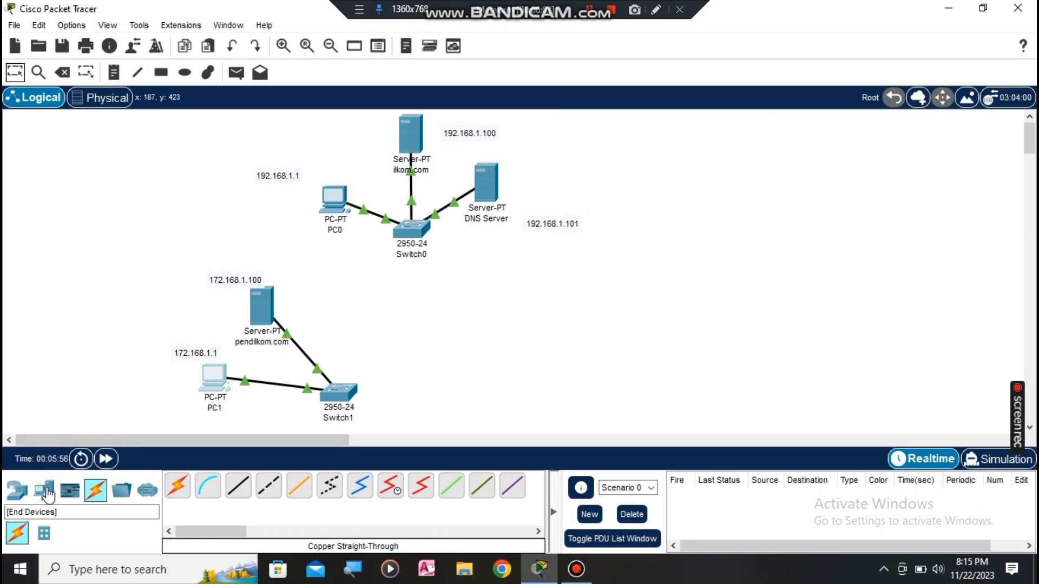
Step: Drag an 1841 router onto the canvas as Router0
{"action": "left_click", "coordinate": [18, 492]}
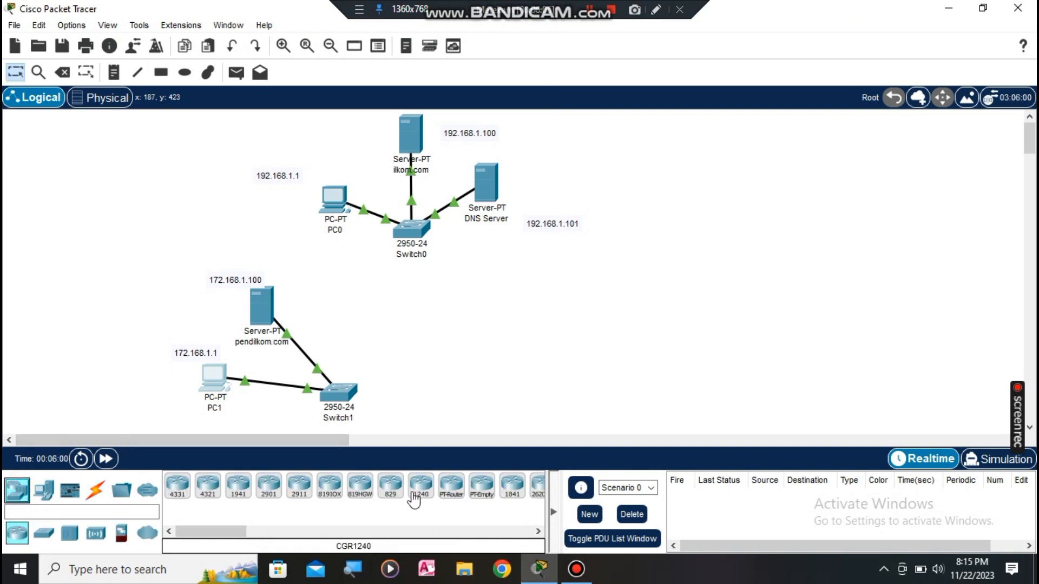
{"action": "mouse_move", "coordinate": [509, 494]}
{"action": "left_mouse_down"}
{"action": "mouse_move", "coordinate": [436, 338]}
{"action": "mouse_move", "coordinate": [420, 330]}
{"action": "left_mouse_up"}
{"action": "left_click", "coordinate": [398, 357]}
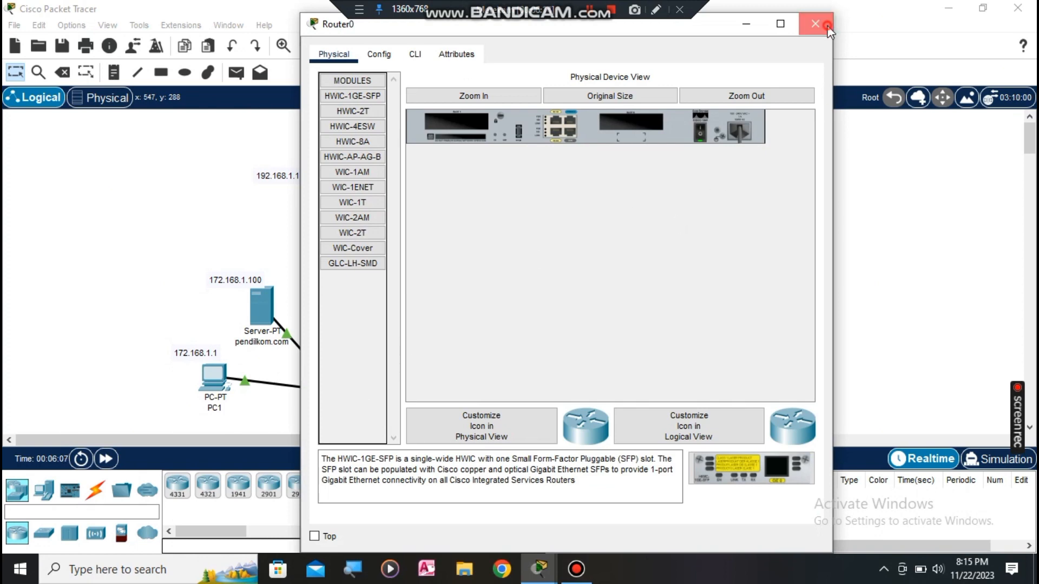
{"action": "left_click", "coordinate": [814, 24]}
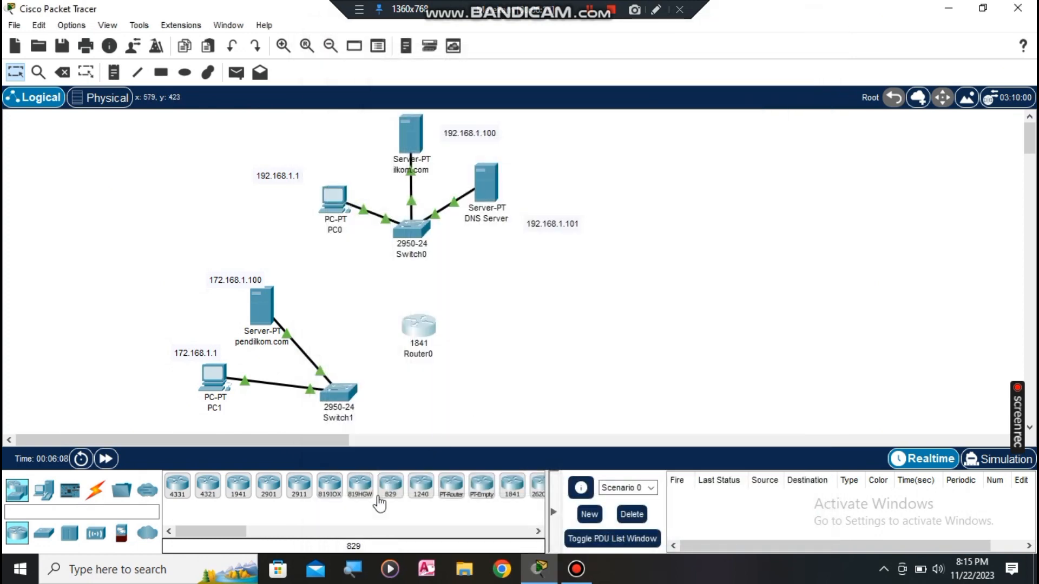
Step: Cable Switch1's FastEthernet0/3 to Router0's FastEthernet0/1 with copper straight-through
{"action": "left_click", "coordinate": [95, 490]}
{"action": "left_click", "coordinate": [240, 492]}
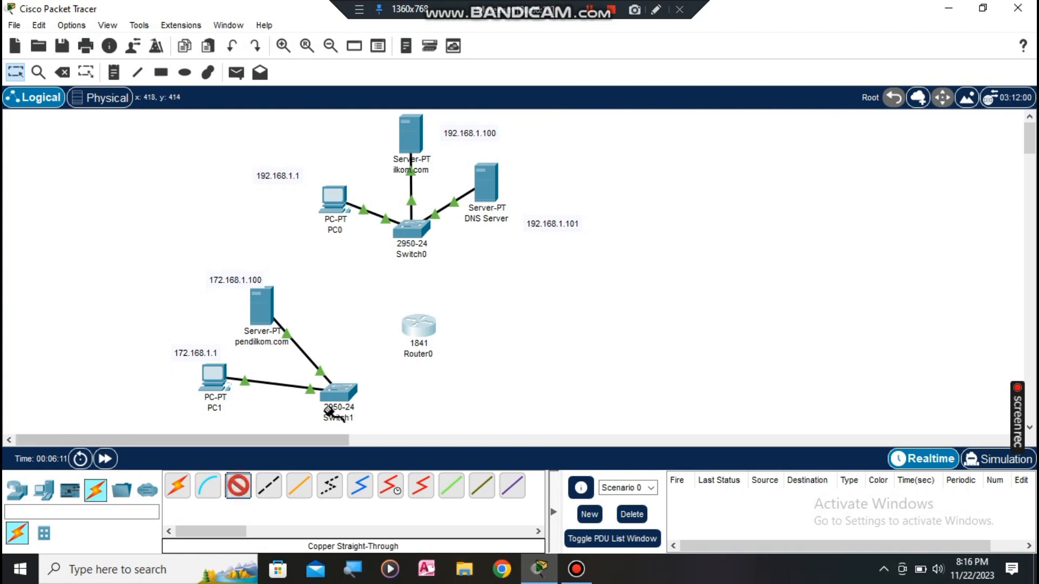
{"action": "left_click", "coordinate": [340, 392]}
{"action": "left_click", "coordinate": [408, 34]}
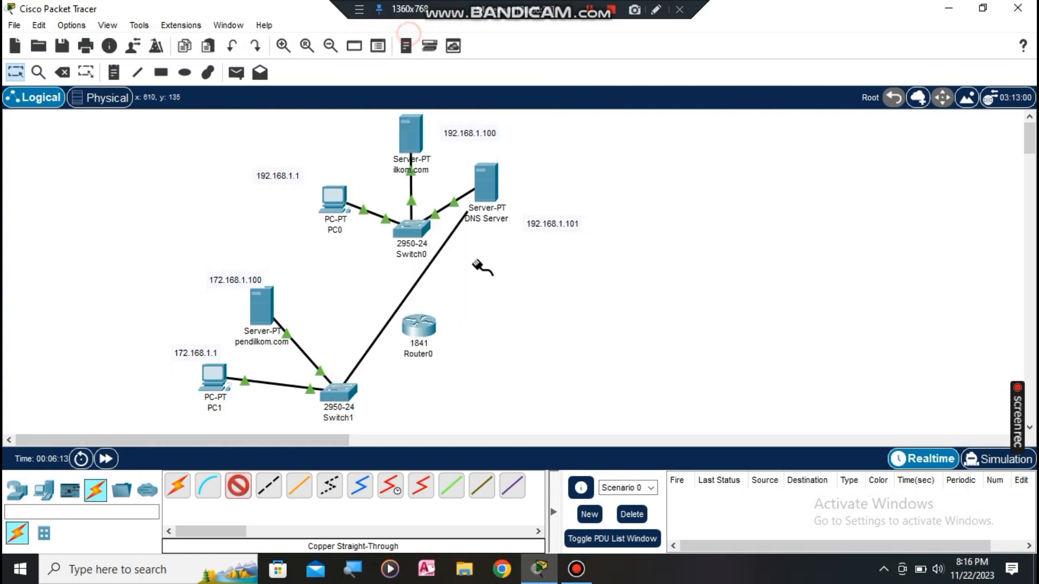
{"action": "left_click", "coordinate": [424, 328]}
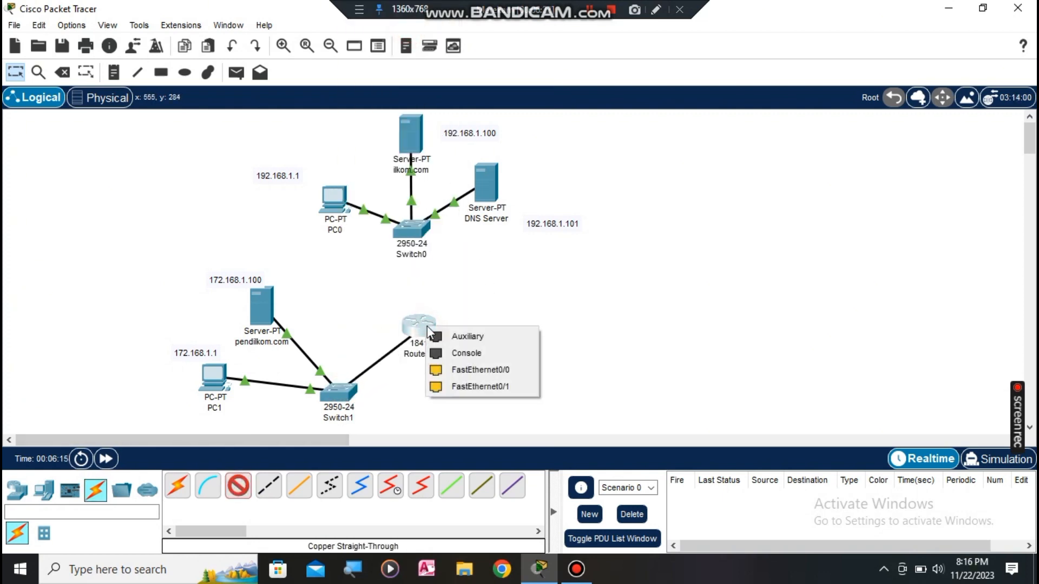
{"action": "left_click", "coordinate": [479, 385]}
Step: Cable Switch0's FastEthernet0/5 to Router0's FastEthernet0/0 with copper straight-through
{"action": "left_click", "coordinate": [238, 487]}
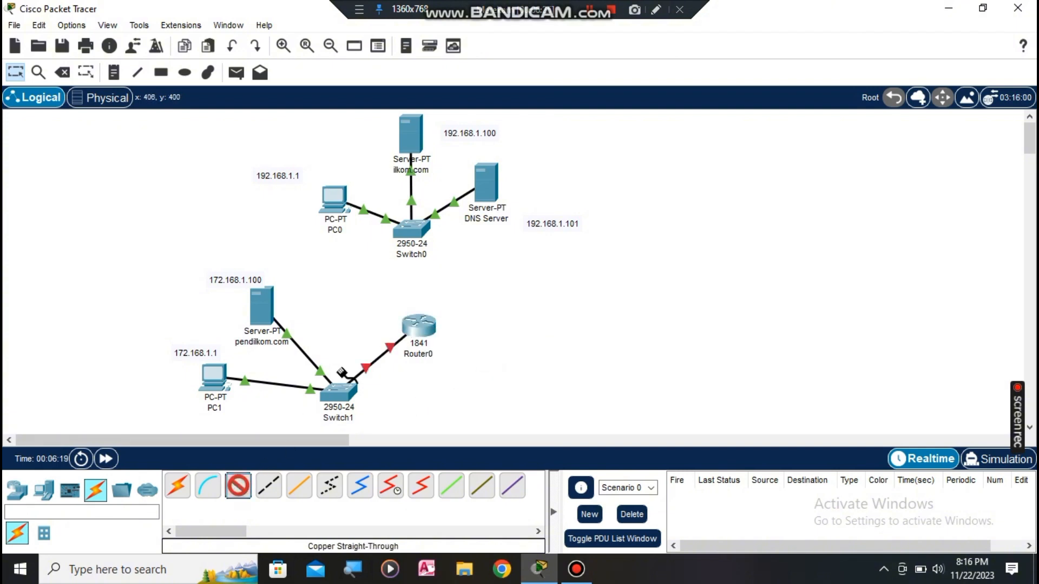
{"action": "left_click", "coordinate": [427, 230]}
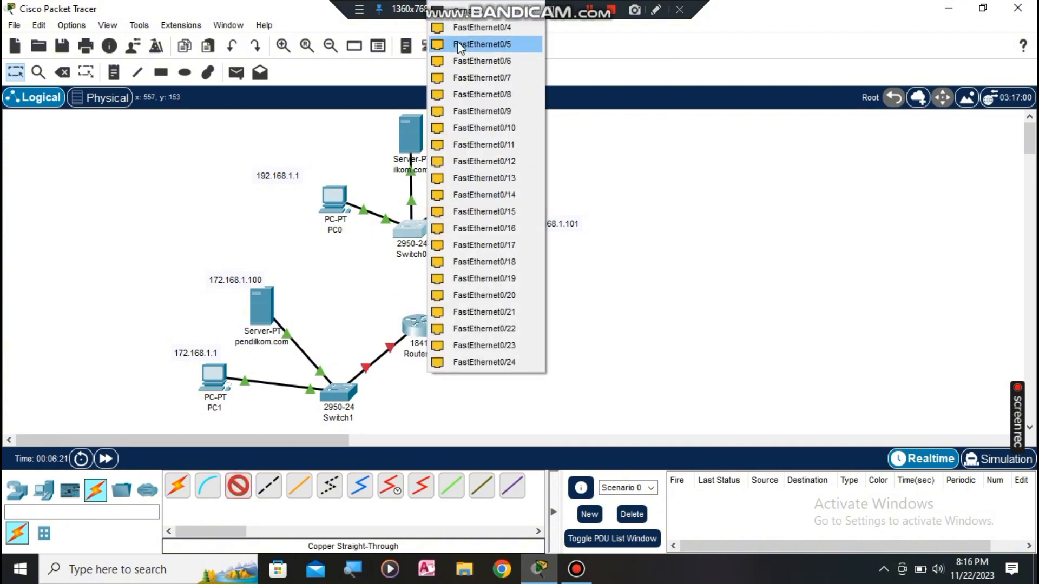
{"action": "left_click", "coordinate": [457, 45]}
{"action": "left_click", "coordinate": [413, 327]}
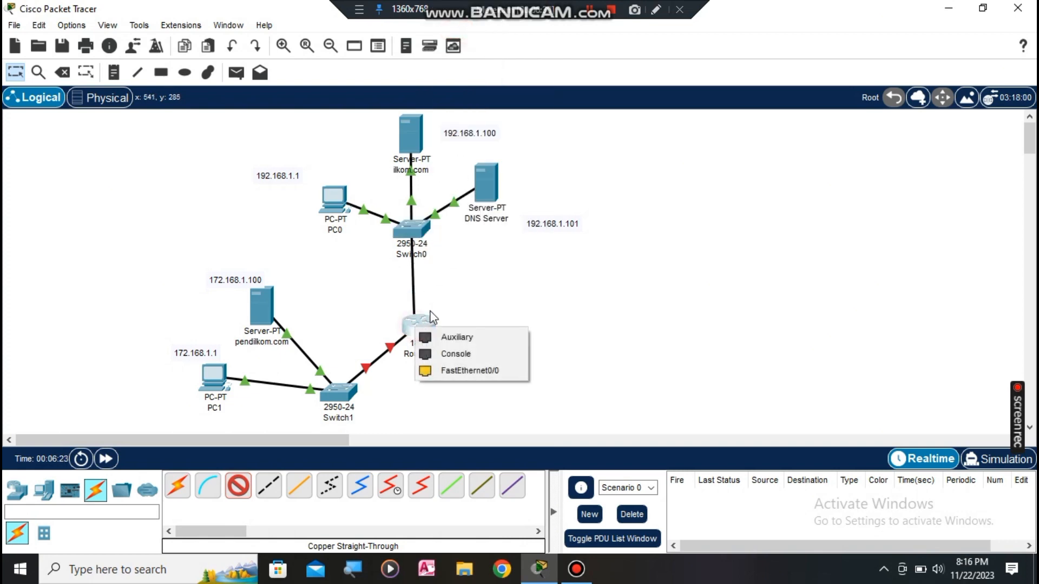
{"action": "left_click", "coordinate": [456, 365]}
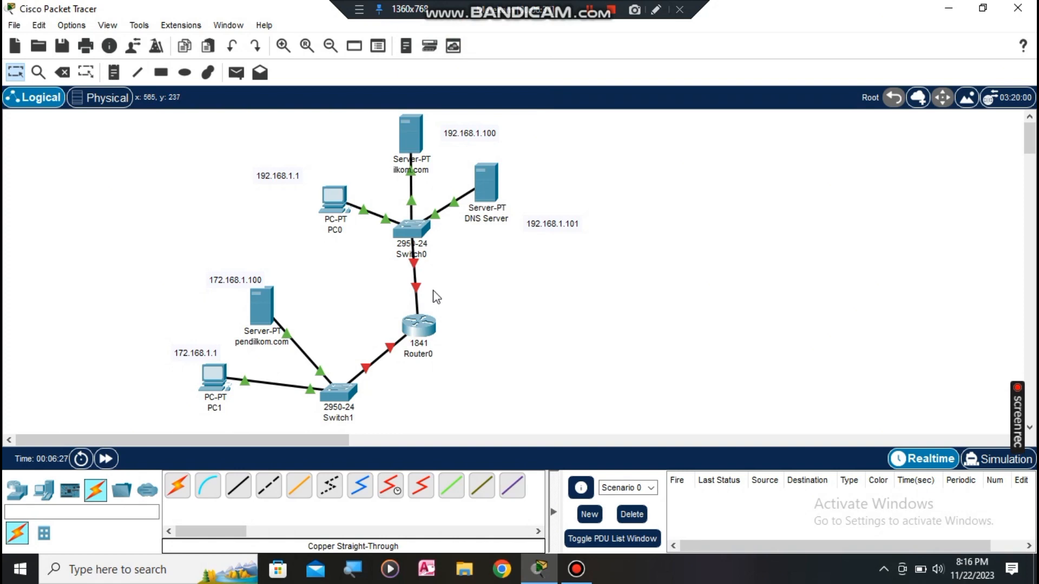
{"action": "mouse_move", "coordinate": [427, 326]}
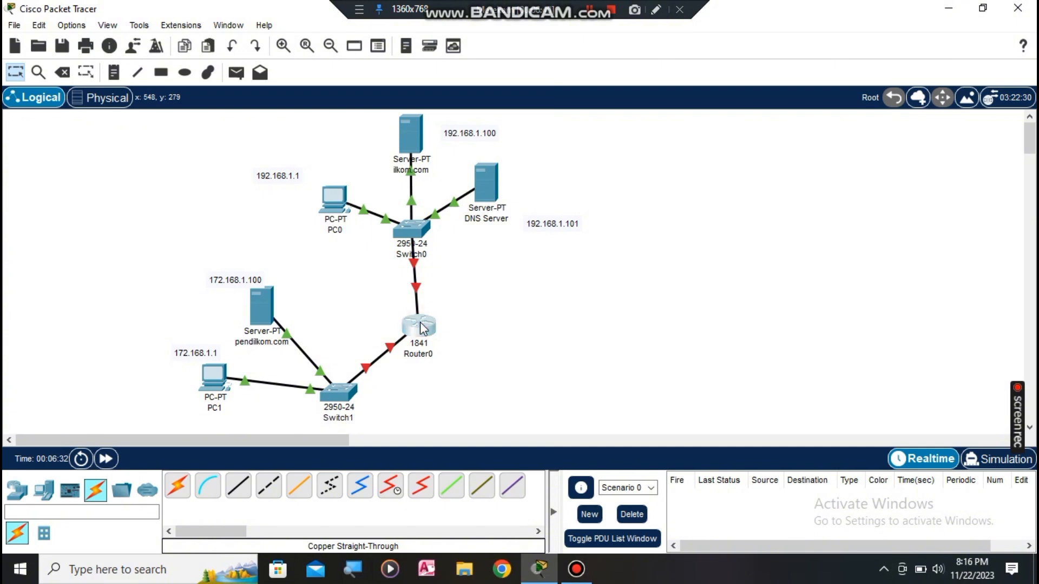
Step: Give Router0's FastEthernet0/0 address 192.168.1.245 and turn the port on
{"action": "left_click", "coordinate": [422, 327]}
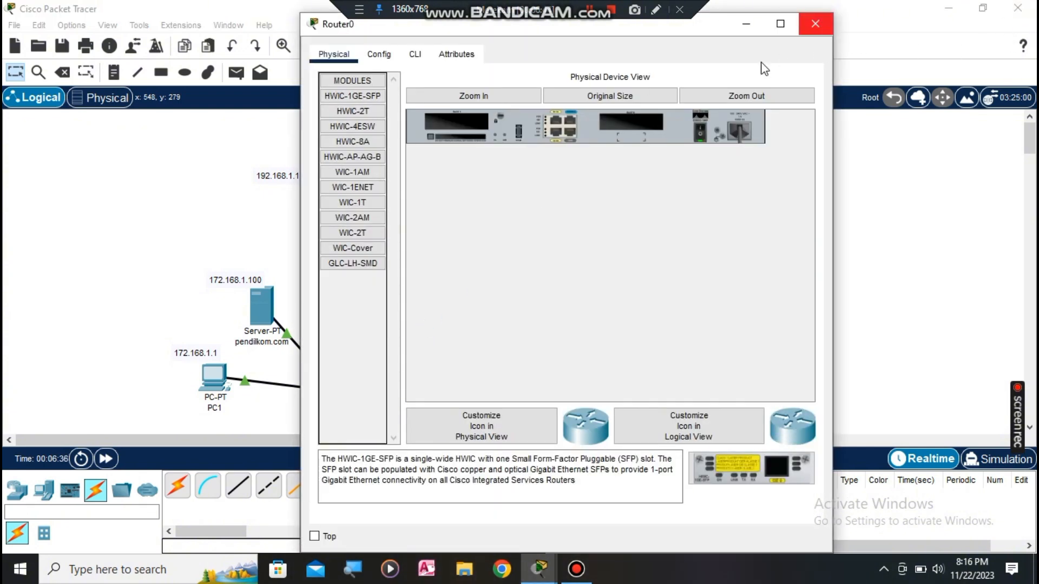
{"action": "left_click", "coordinate": [393, 54]}
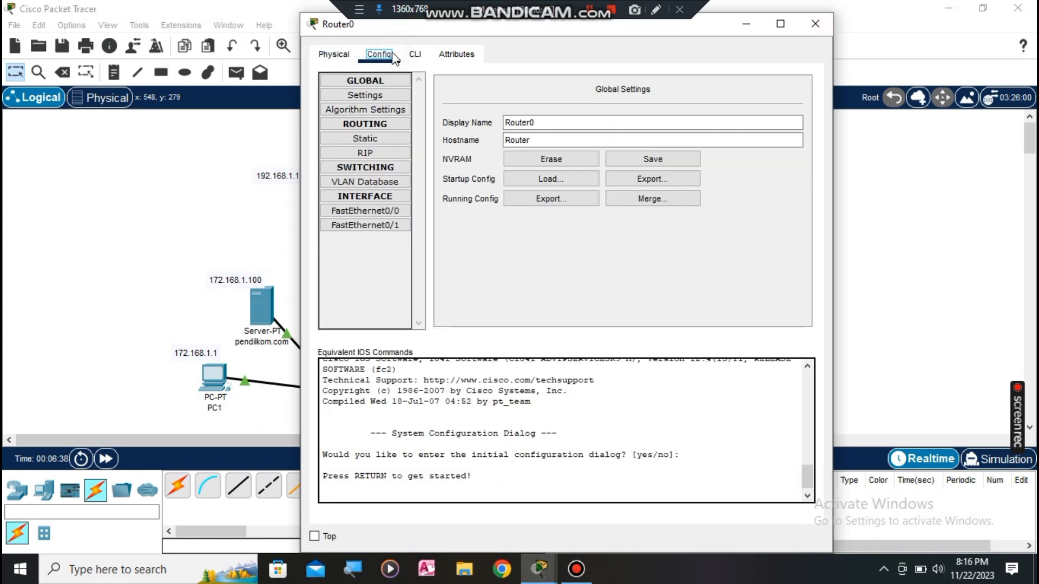
{"action": "left_click", "coordinate": [385, 211]}
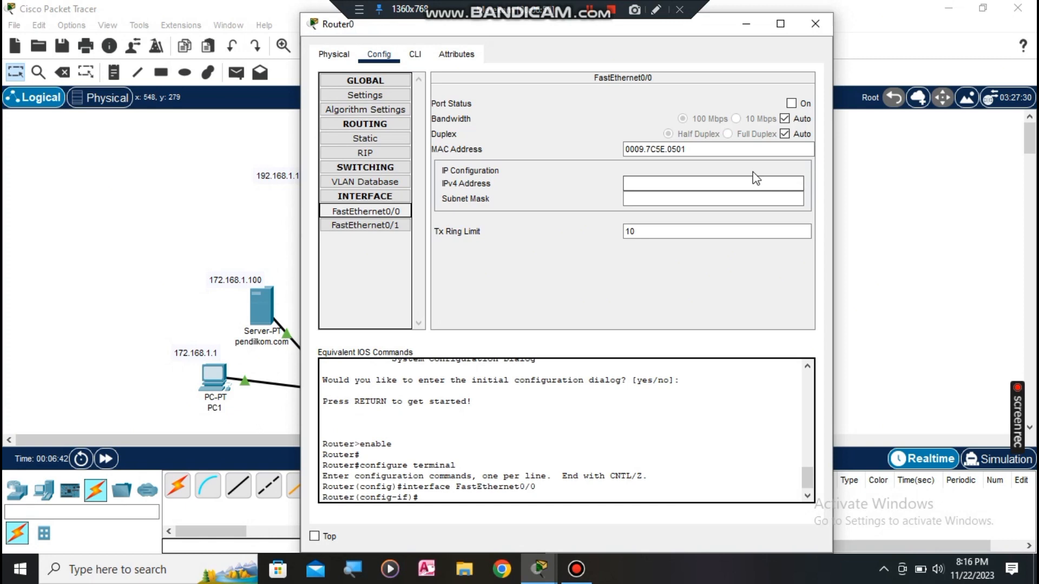
{"action": "left_click", "coordinate": [698, 183]}
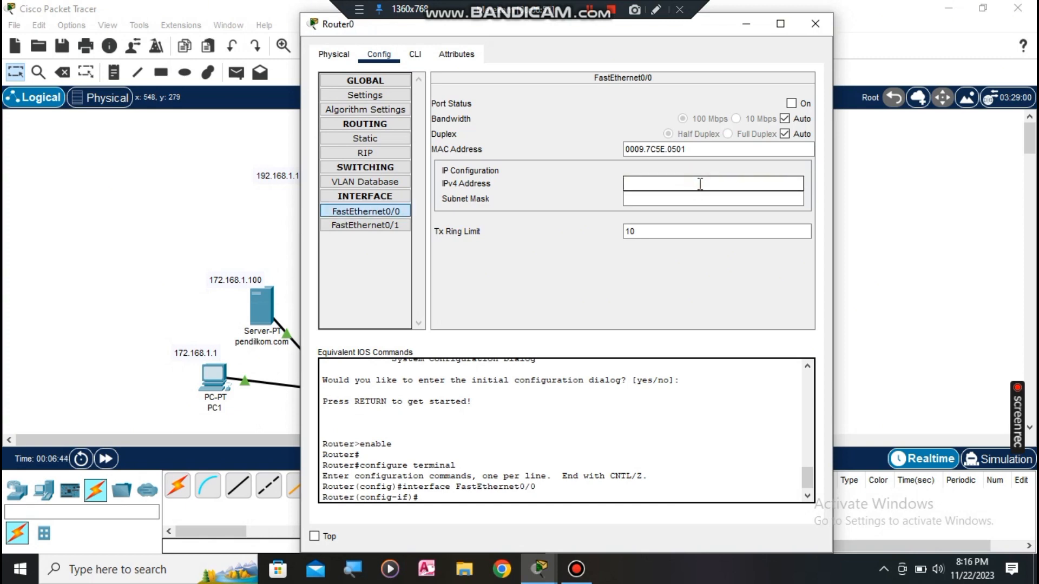
{"action": "type", "text": "192.168.1.245"}
{"action": "left_click", "coordinate": [701, 195]}
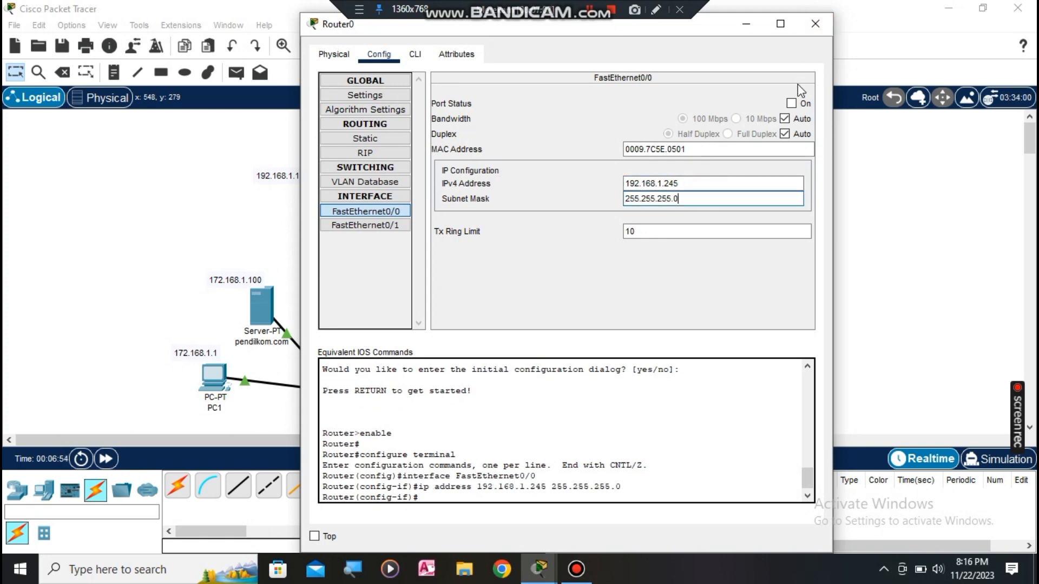
{"action": "left_click", "coordinate": [791, 103]}
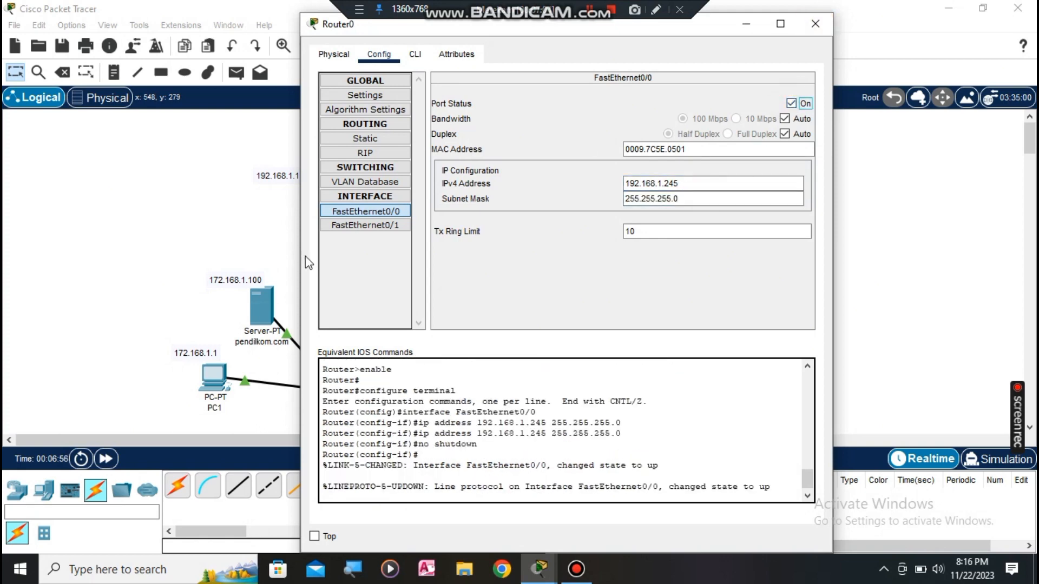
Step: Turn on FastEthernet0/1 with address 172.168.1.245, mask 255.255.0.0, and close Router0's window
{"action": "left_click", "coordinate": [365, 225]}
{"action": "left_click", "coordinate": [646, 184]}
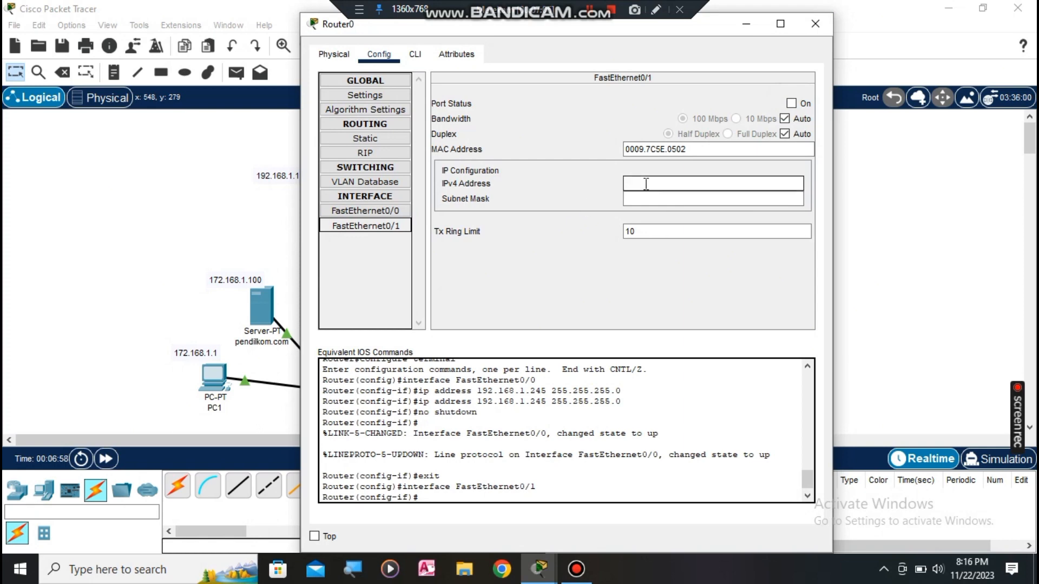
{"action": "left_click", "coordinate": [791, 103]}
{"action": "left_click", "coordinate": [716, 182]}
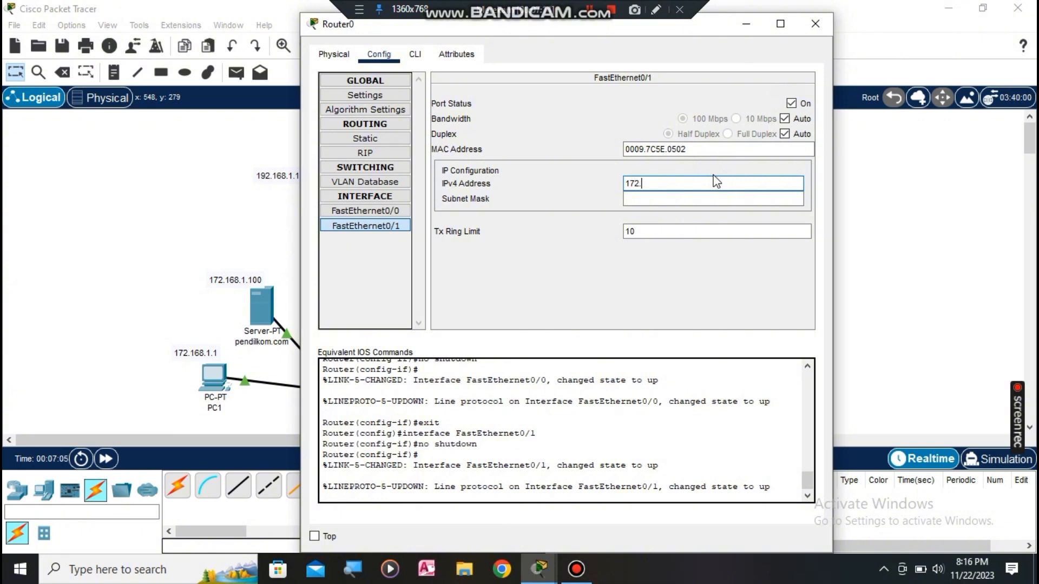
{"action": "type", "text": "172.168.1.245"}
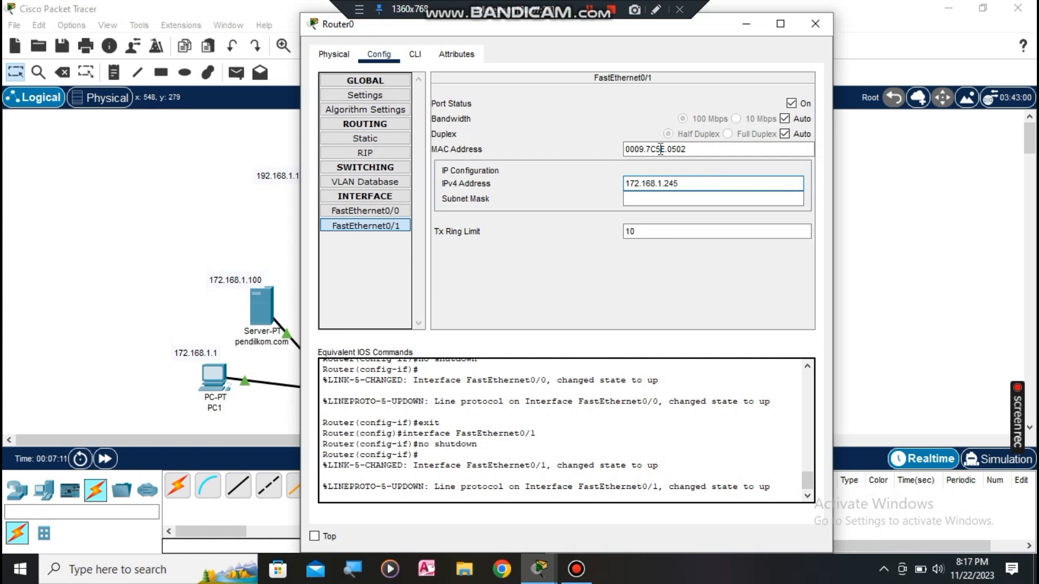
{"action": "left_click", "coordinate": [697, 194]}
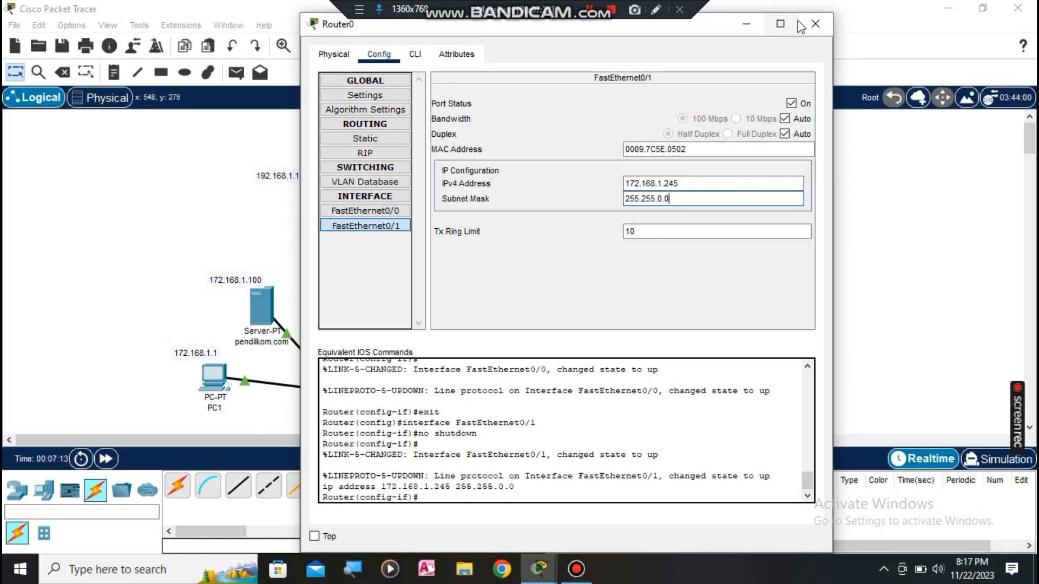
{"action": "left_click", "coordinate": [814, 24]}
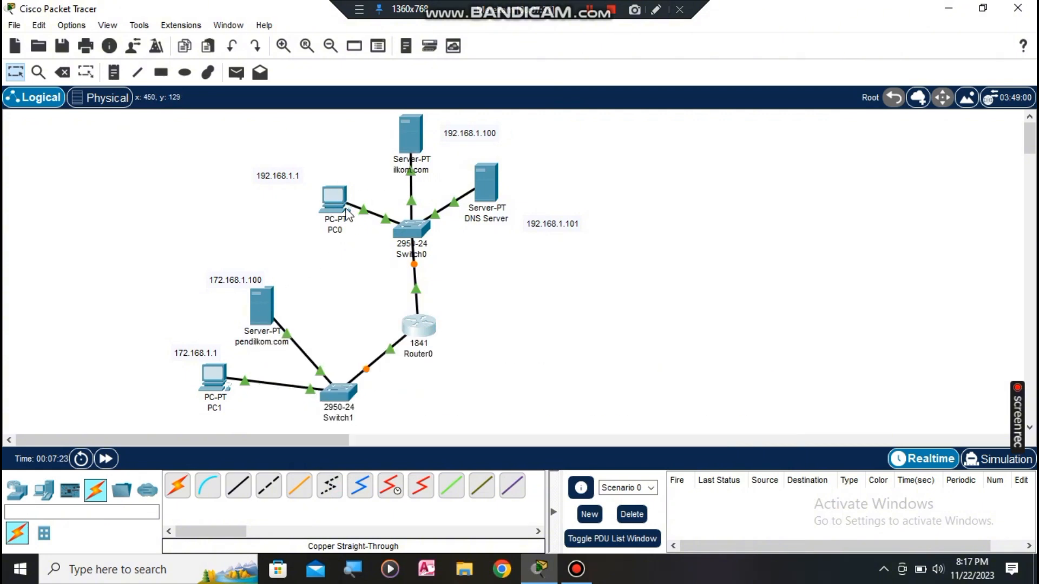
Step: Change PC0's default gateway to 192.168.1.245
{"action": "left_click", "coordinate": [328, 189]}
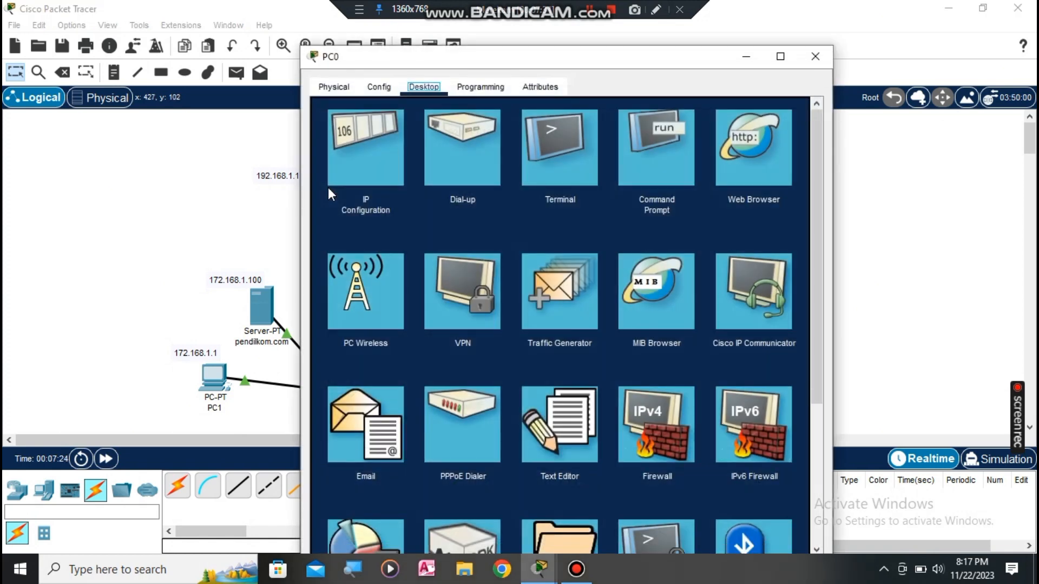
{"action": "left_click", "coordinate": [359, 152]}
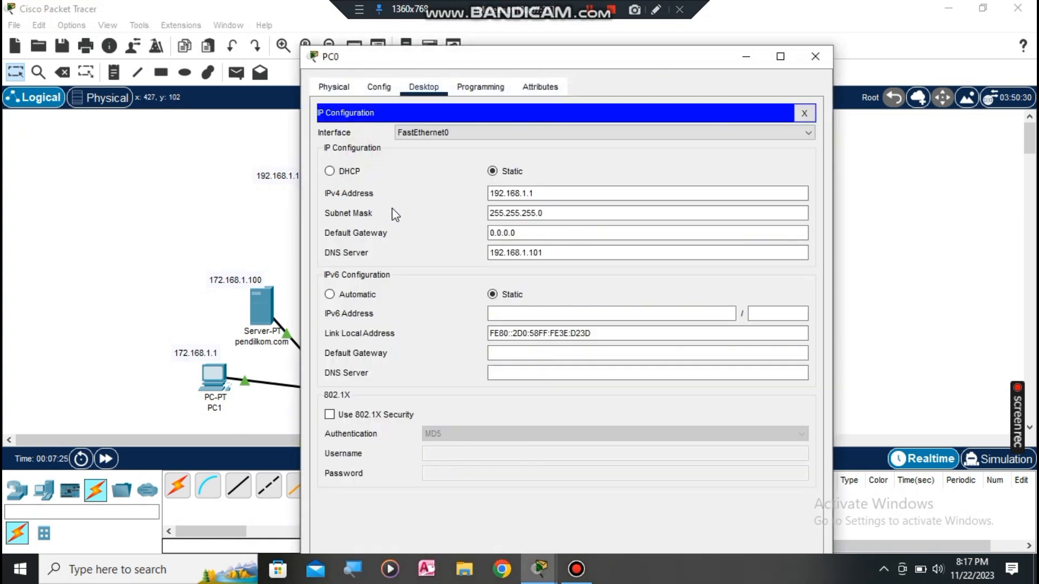
{"action": "double_click", "coordinate": [540, 233]}
{"action": "type", "text": "19"}
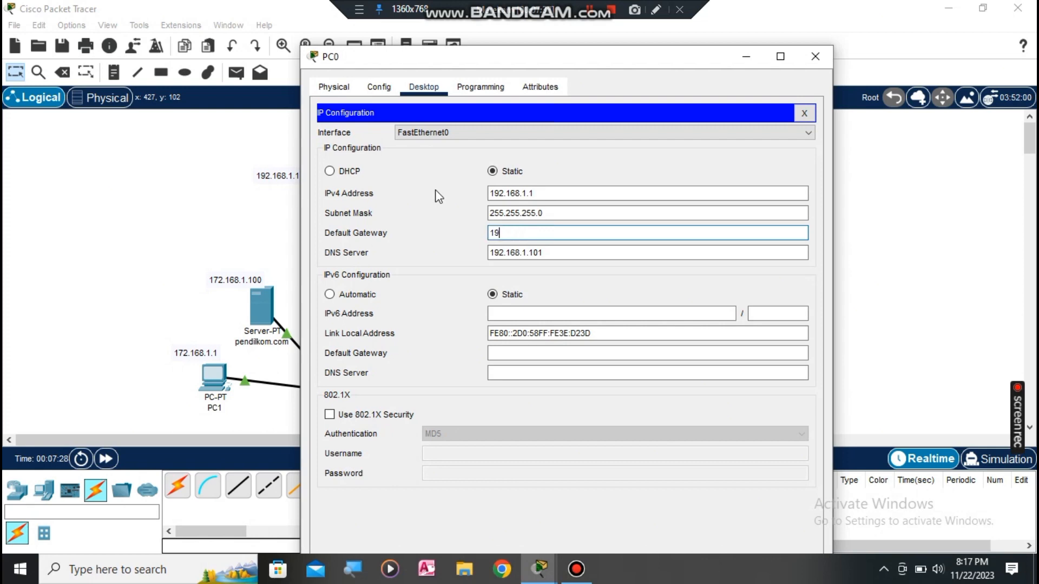
{"action": "type", "text": "2.168.1.245"}
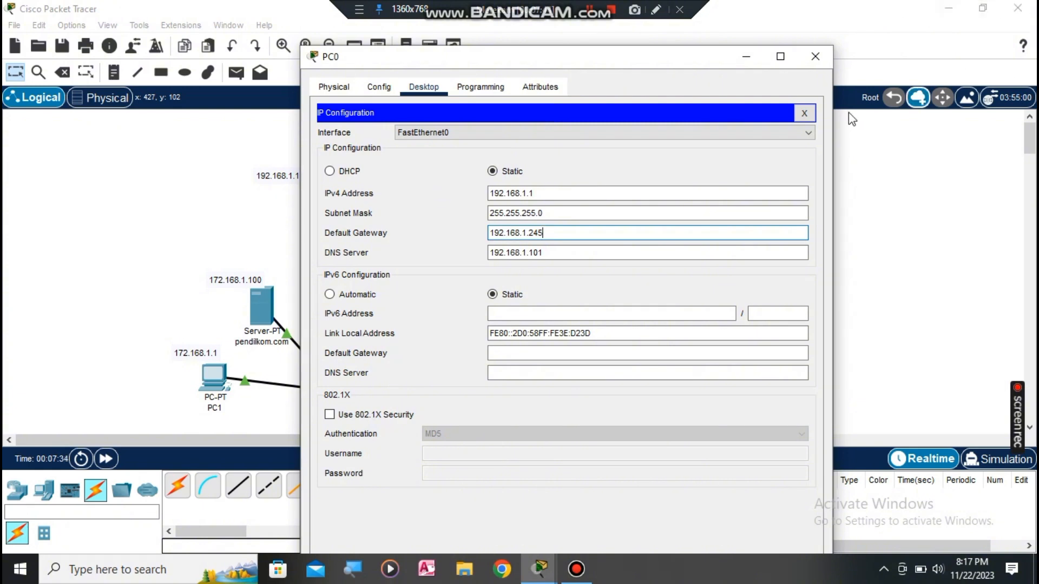
{"action": "left_click", "coordinate": [814, 57]}
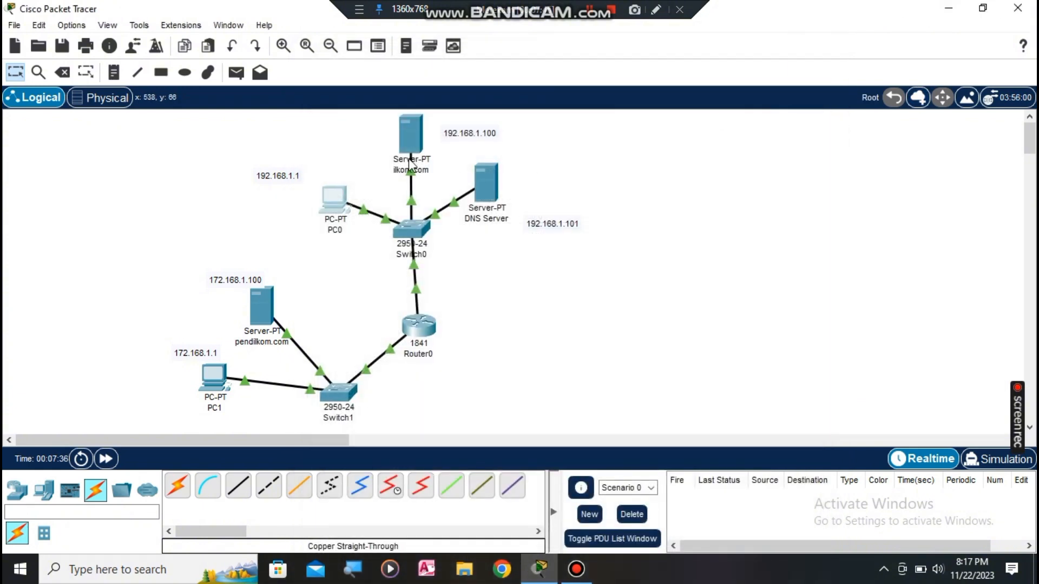
Step: Change the ilkom.com server's default gateway to 192.168.1.245
{"action": "left_click", "coordinate": [424, 142]}
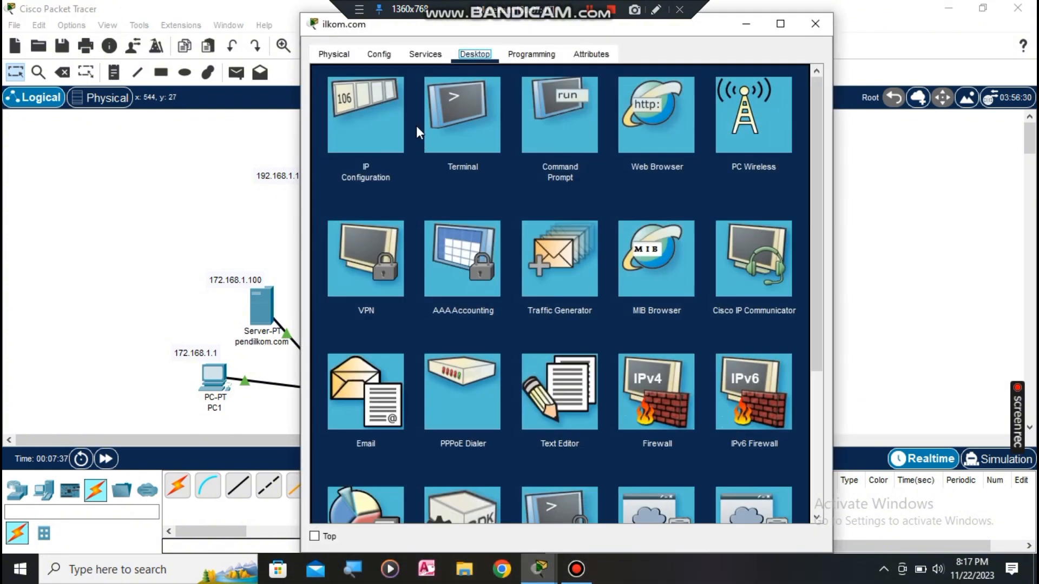
{"action": "left_click", "coordinate": [358, 125]}
{"action": "left_click", "coordinate": [525, 181]}
{"action": "left_click_drag", "start_coordinate": [526, 181], "coordinate": [420, 157]}
{"action": "type", "text": "1"}
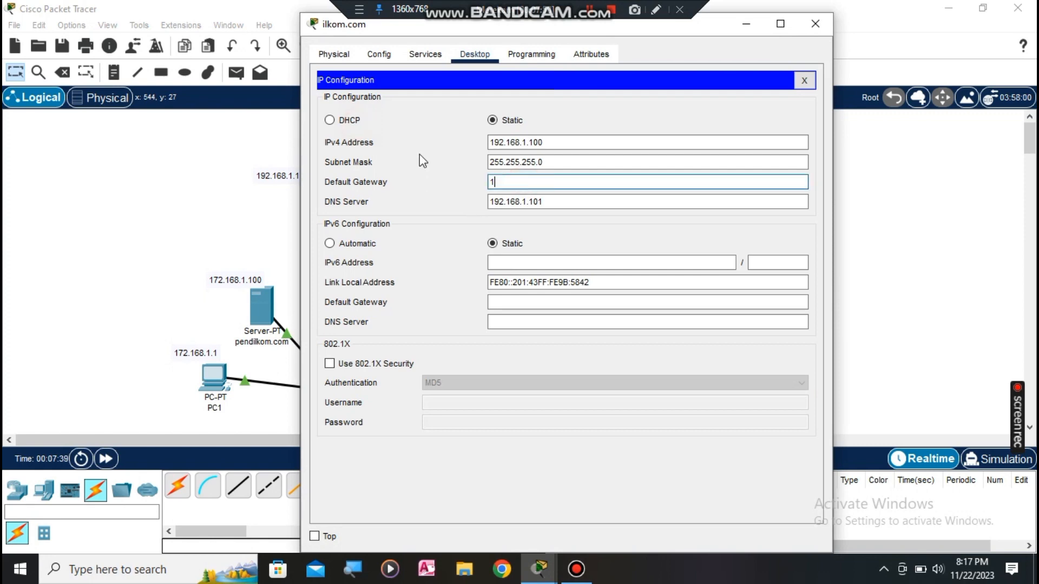
{"action": "type", "text": "92.168.1.245"}
{"action": "left_click", "coordinate": [820, 32]}
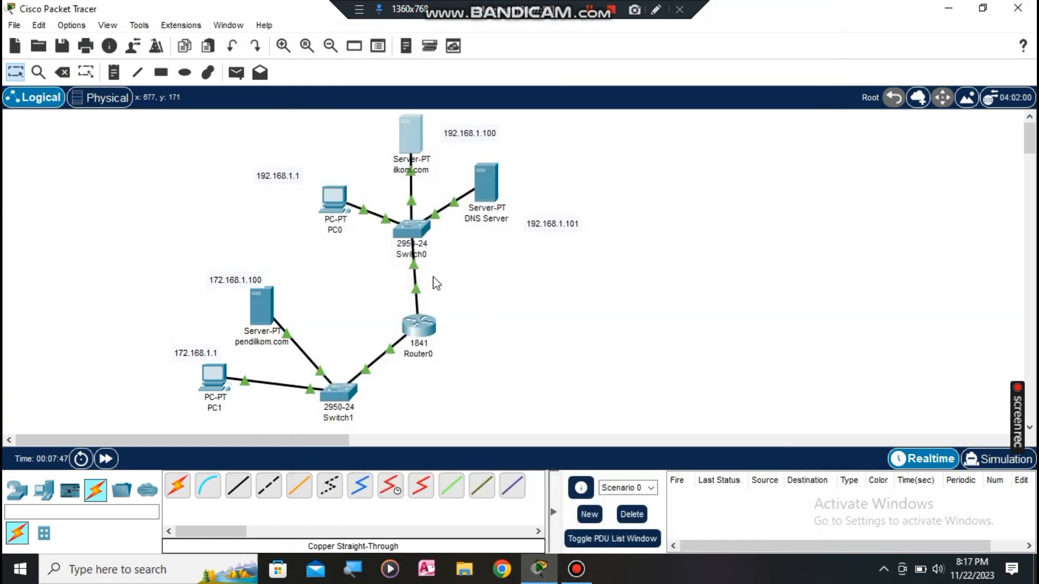
Step: Replace pendilkom.com's gateway with 172.168.1.245 and its DNS server with 192.168.1.101
{"action": "left_click", "coordinate": [251, 309]}
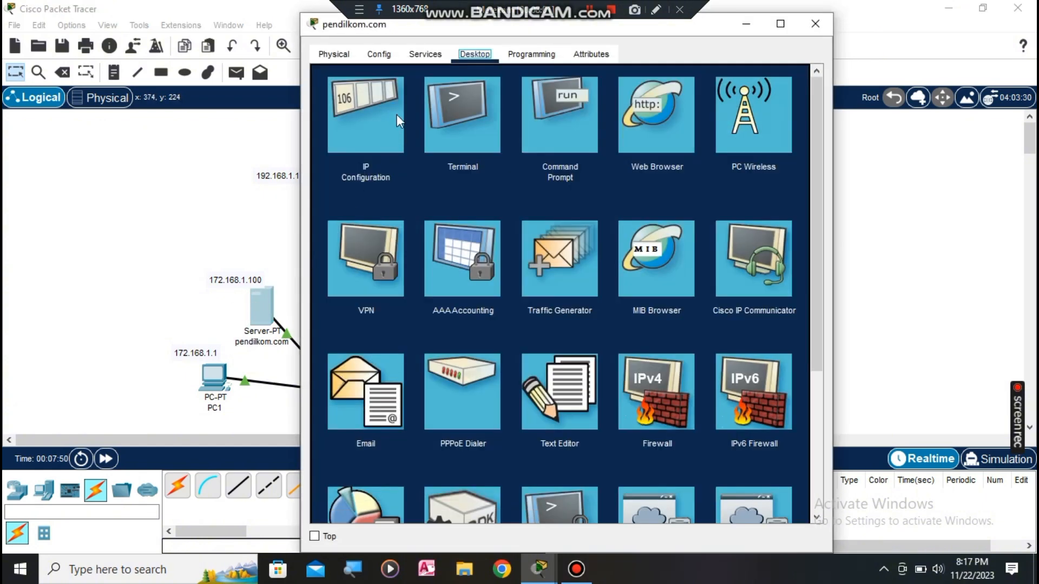
{"action": "left_click", "coordinate": [378, 109]}
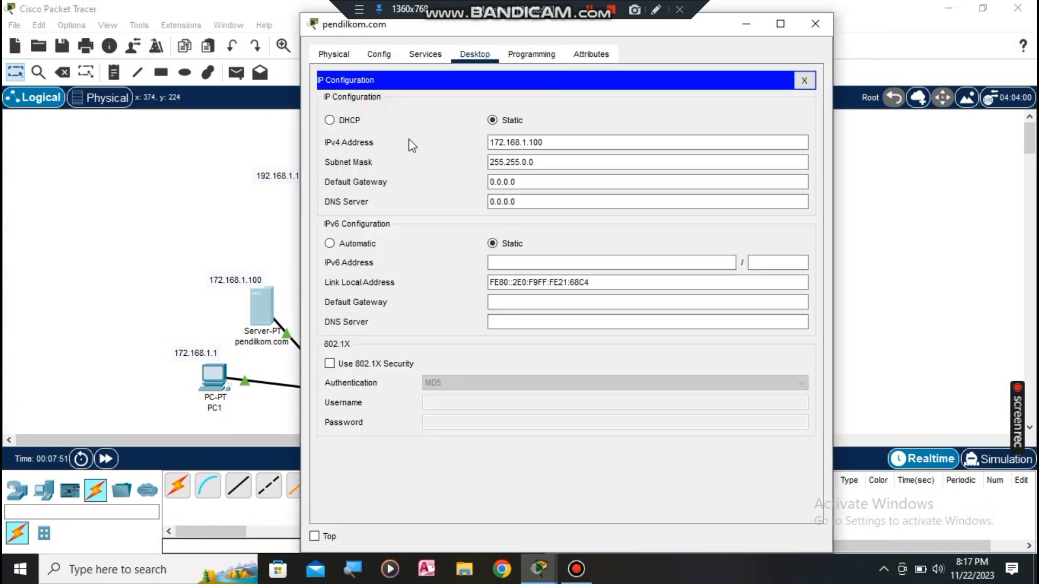
{"action": "left_click_drag", "start_coordinate": [560, 176], "coordinate": [406, 179]}
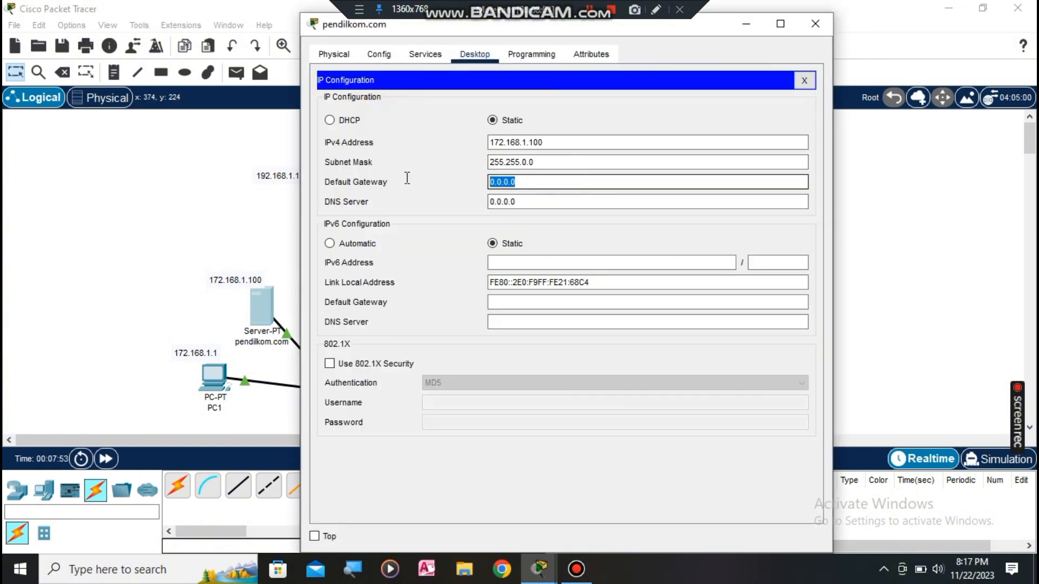
{"action": "type", "text": "172.168.1."}
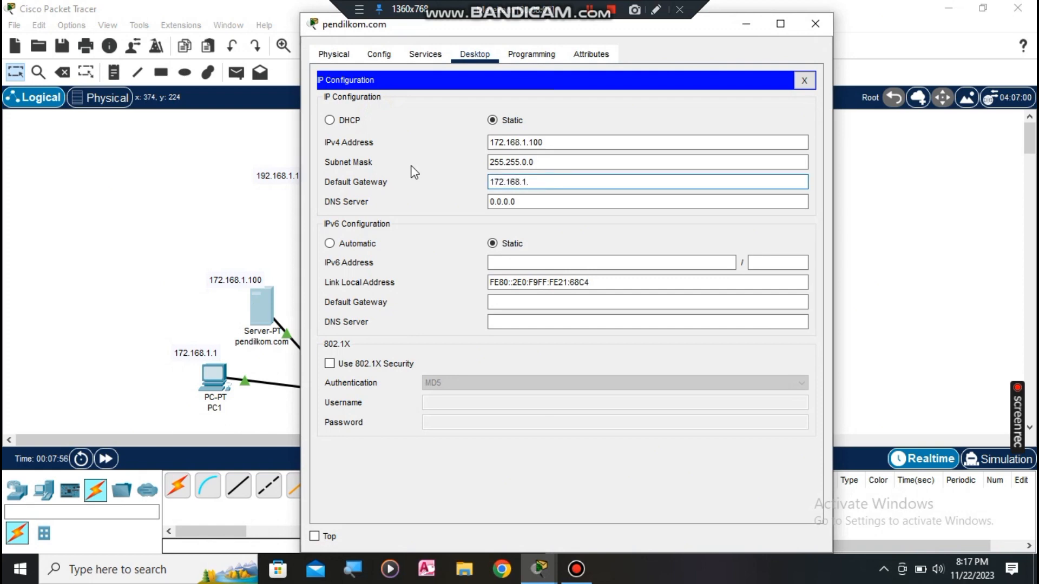
{"action": "type", "text": "245"}
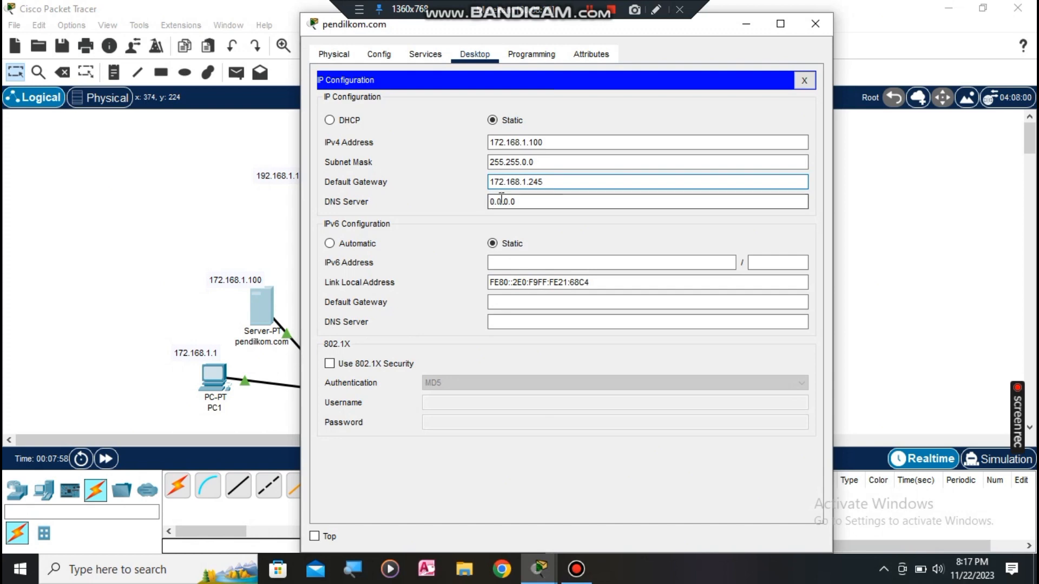
{"action": "left_click_drag", "start_coordinate": [536, 203], "coordinate": [465, 201]}
{"action": "type", "text": "1"}
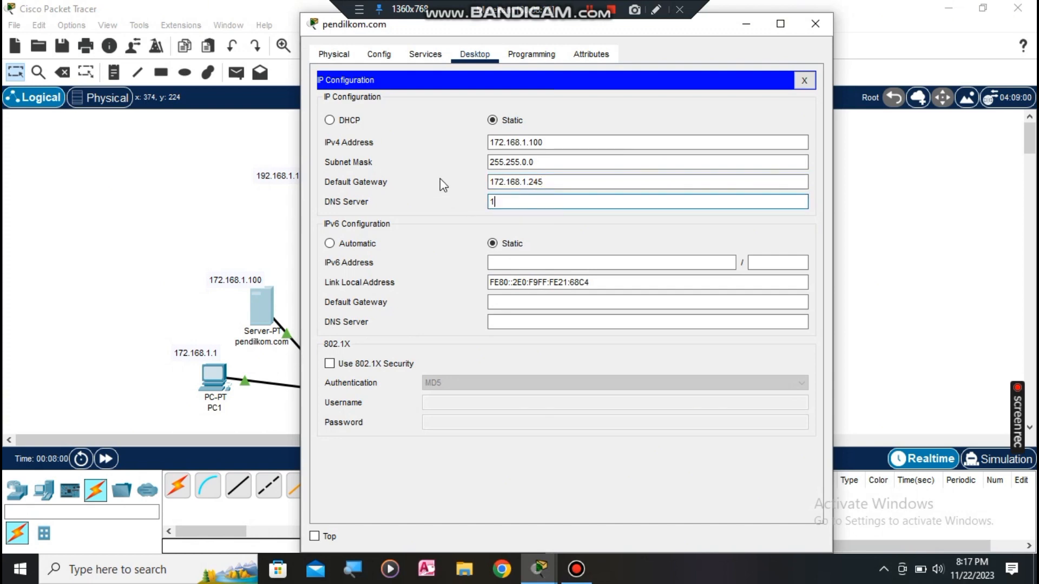
{"action": "type", "text": "92.168.1.101"}
Step: Enter default gateway 172.168.1.245 and DNS server 192.168.1.101 in PC1's IP Configuration
{"action": "left_click", "coordinate": [815, 24]}
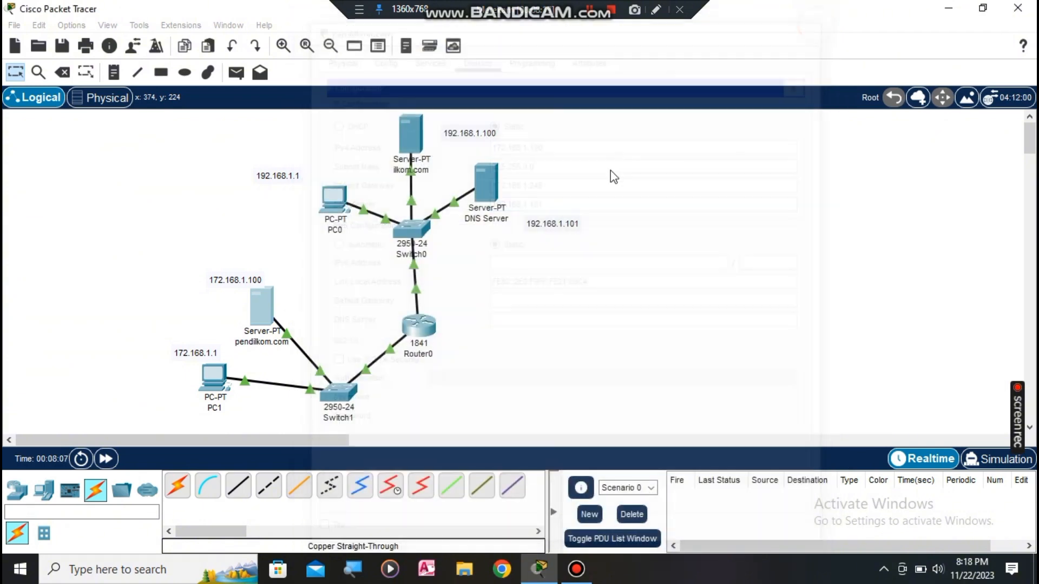
{"action": "left_click", "coordinate": [215, 376]}
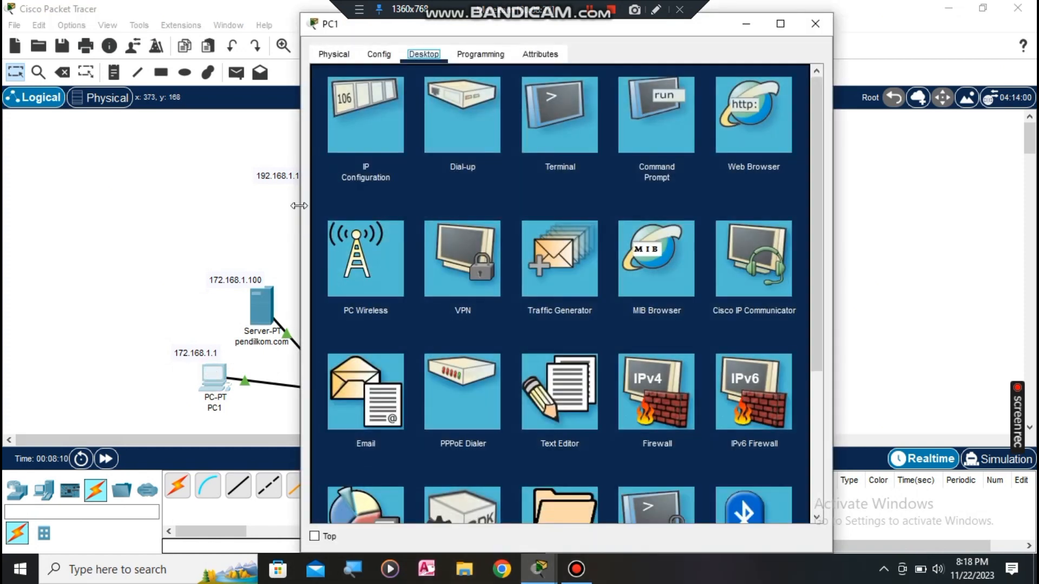
{"action": "left_click", "coordinate": [351, 102]}
{"action": "left_click_drag", "start_coordinate": [519, 196], "coordinate": [487, 197]}
{"action": "type", "text": "172"}
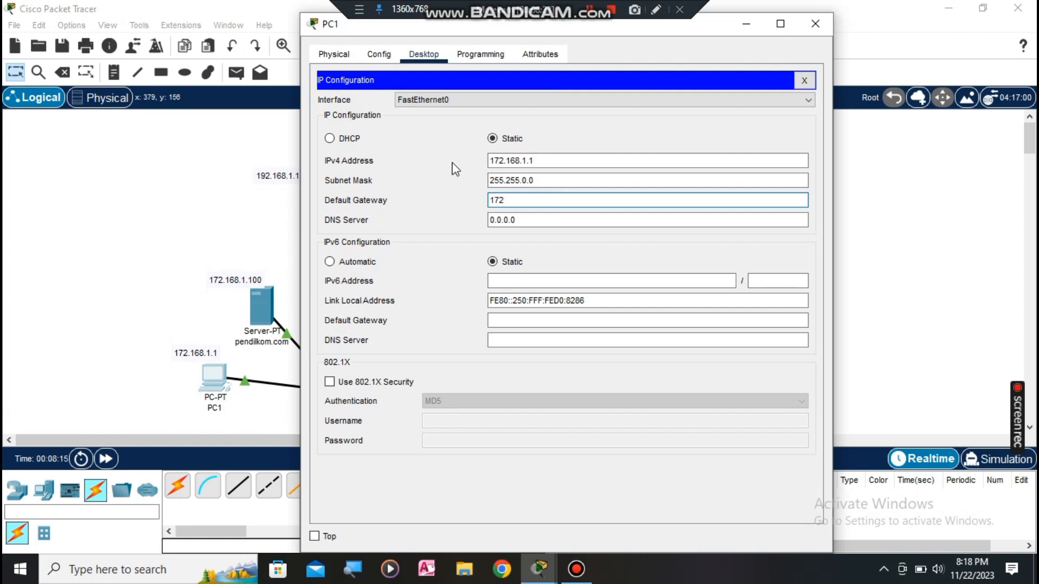
{"action": "type", "text": ".168.1.245"}
{"action": "left_click", "coordinate": [556, 220]}
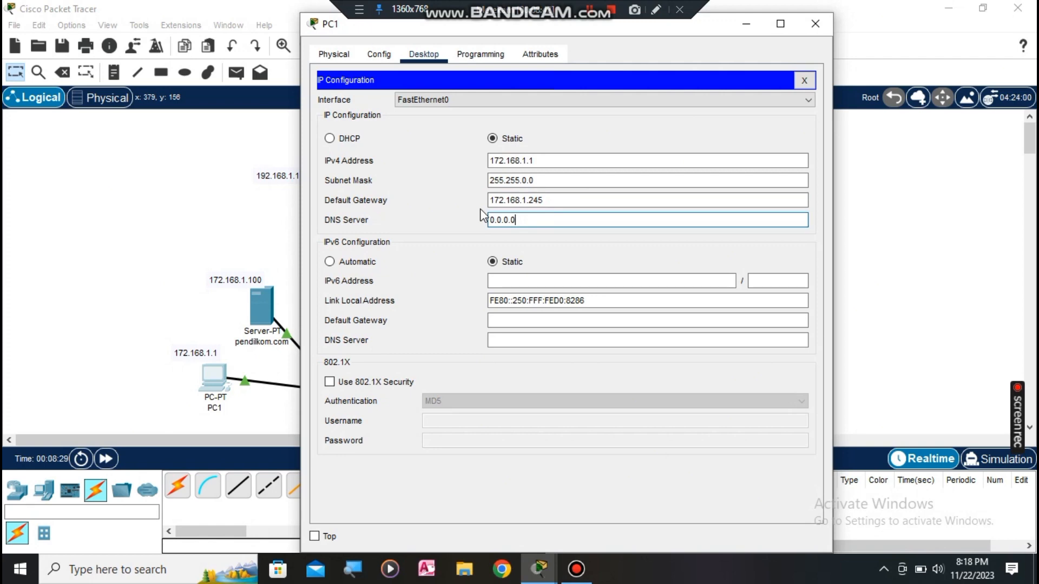
{"action": "key", "text": "BackSpace"}
{"action": "key", "text": "BackSpace"}
{"action": "key", "text": "BackSpace"}
{"action": "key", "text": "BackSpace"}
{"action": "key", "text": "BackSpace"}
{"action": "key", "text": "BackSpace"}
{"action": "type", "text": "192.16"}
Step: Reopen PC1's IP Configuration to verify the saved gateway and DNS settings
{"action": "left_click", "coordinate": [810, 22]}
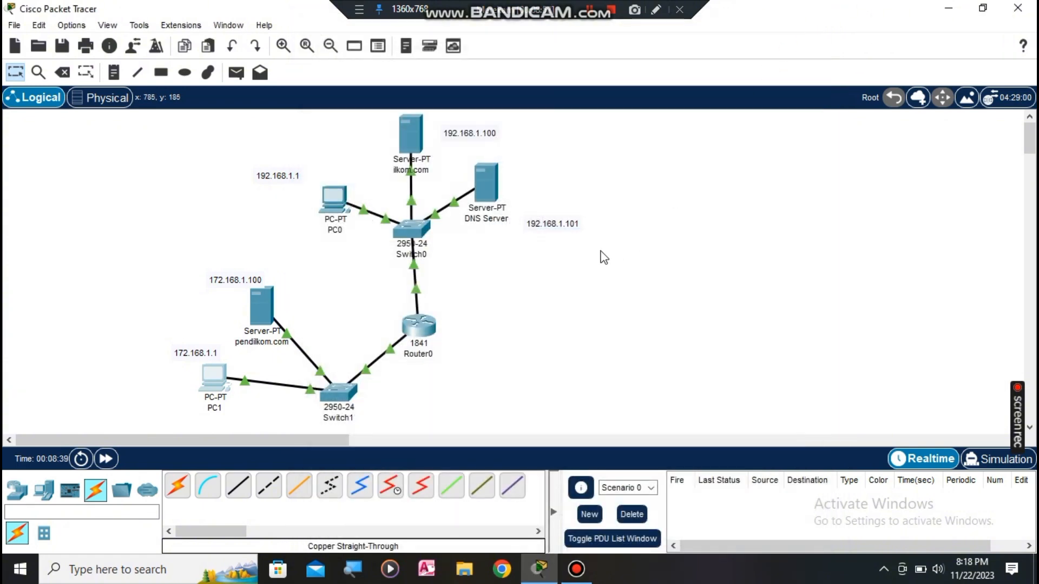
{"action": "left_click", "coordinate": [219, 379]}
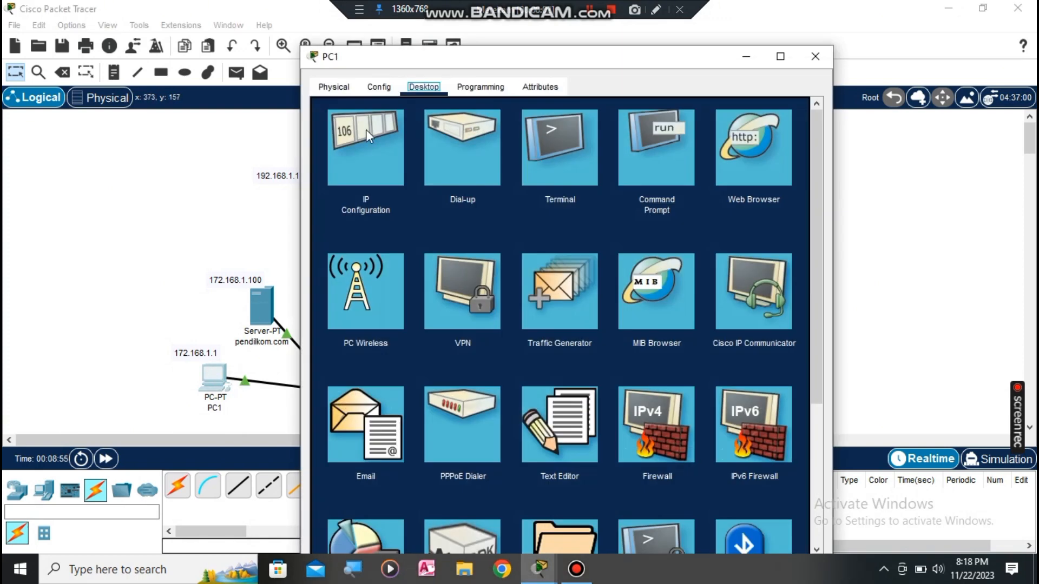
{"action": "left_click", "coordinate": [366, 132]}
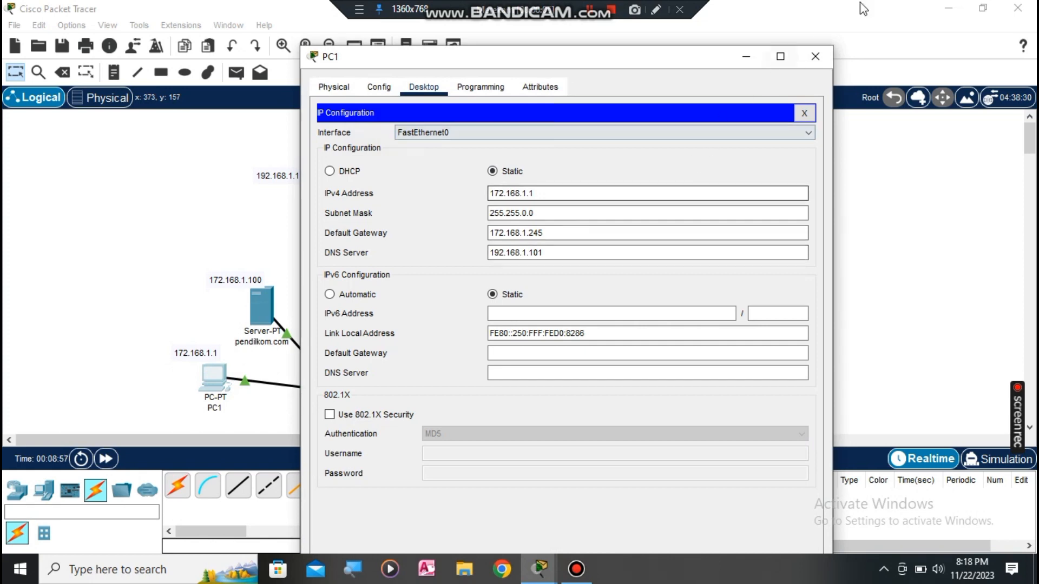
{"action": "left_click", "coordinate": [813, 56]}
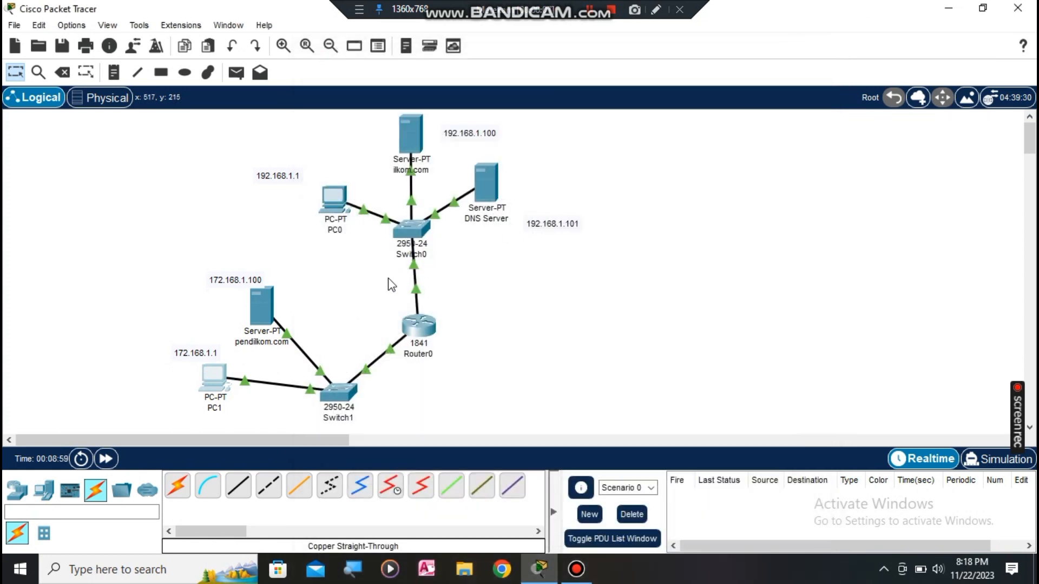
{"action": "left_click", "coordinate": [261, 307]}
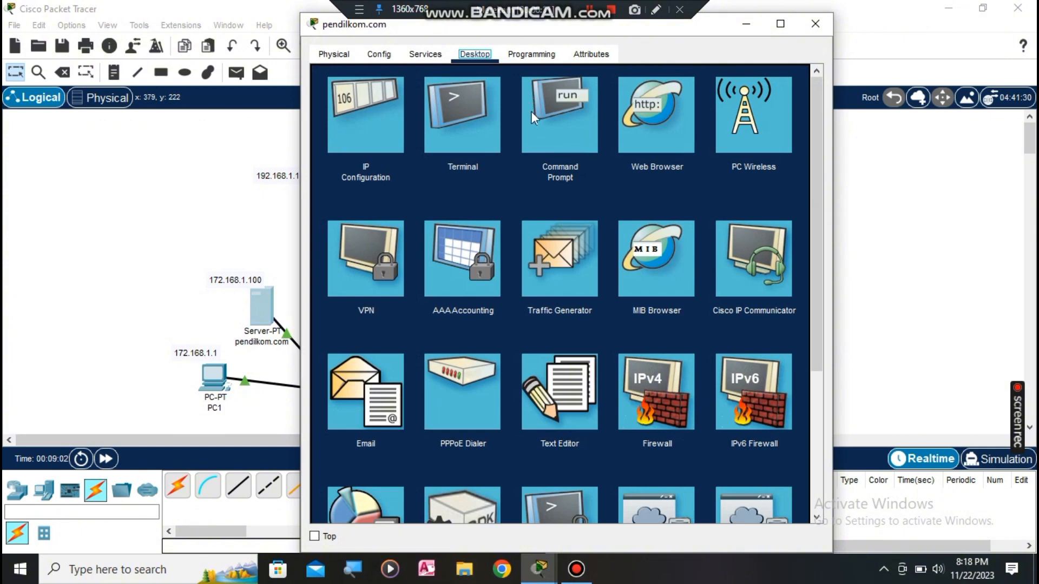
{"action": "left_click", "coordinate": [377, 119]}
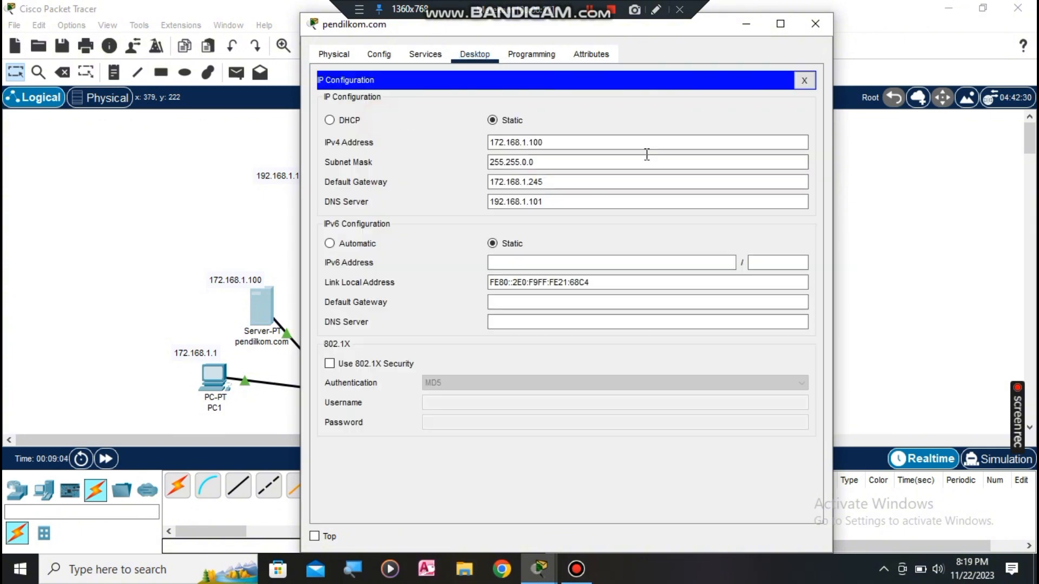
{"action": "left_click", "coordinate": [813, 28]}
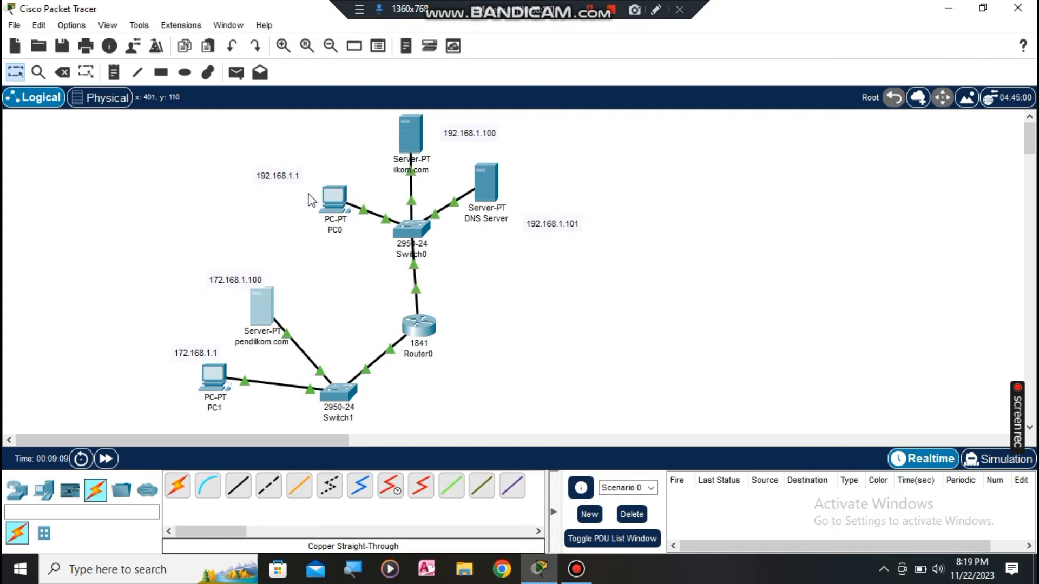
{"action": "left_click", "coordinate": [336, 193]}
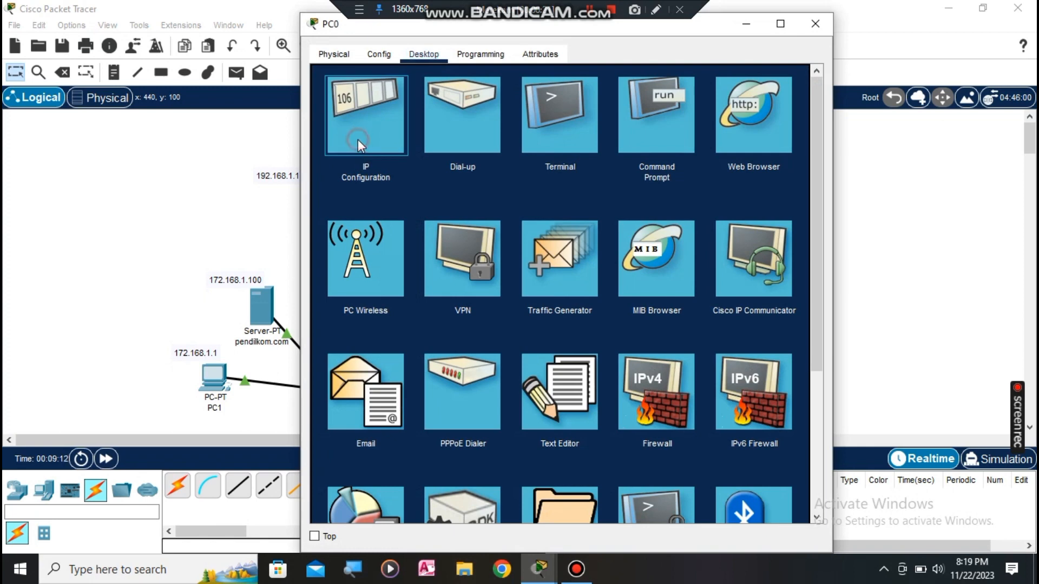
{"action": "left_click", "coordinate": [358, 138]}
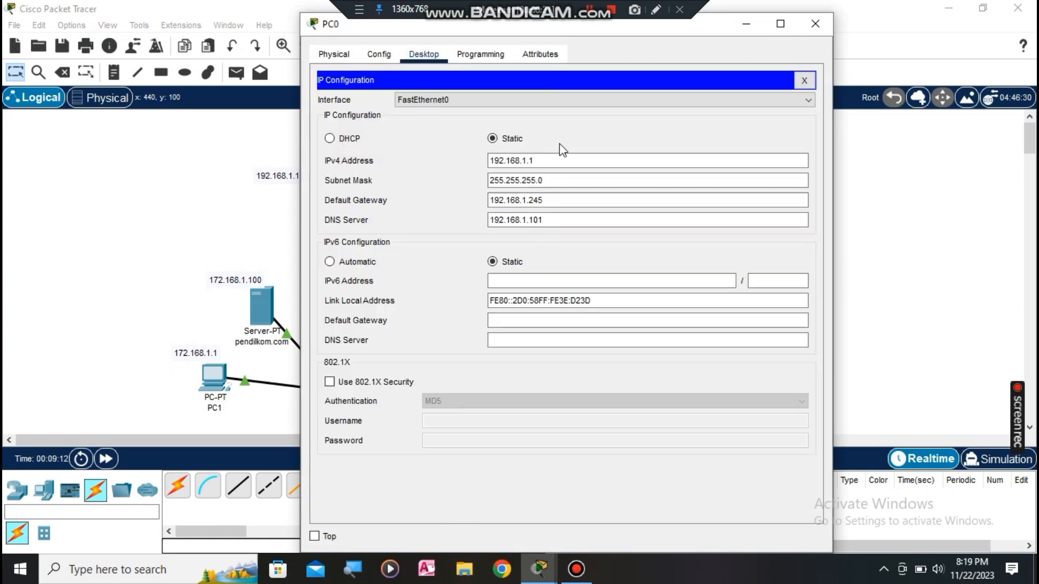
{"action": "left_click", "coordinate": [814, 24]}
{"action": "left_click", "coordinate": [404, 129]}
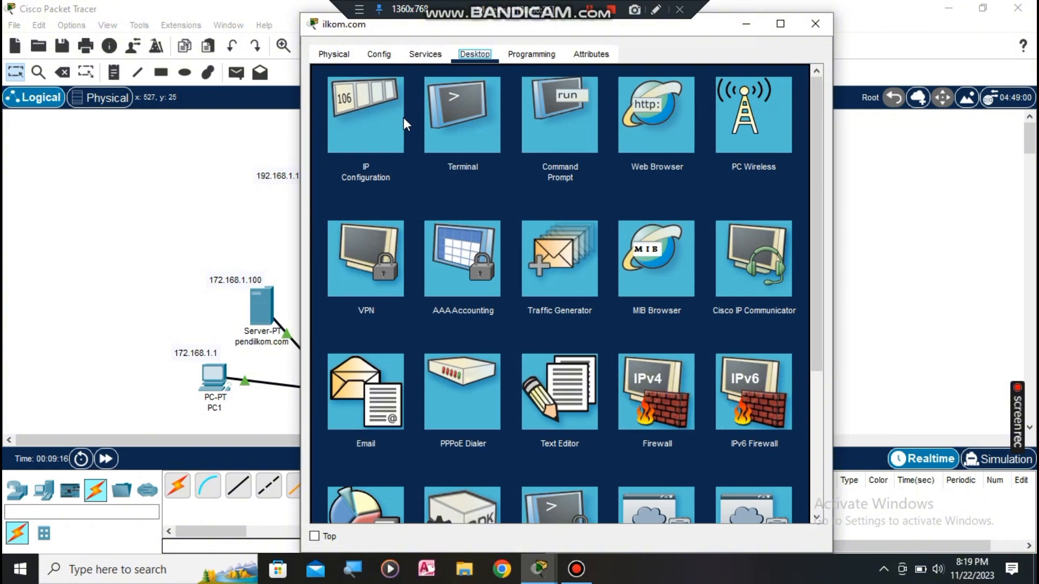
{"action": "left_click", "coordinate": [404, 122]}
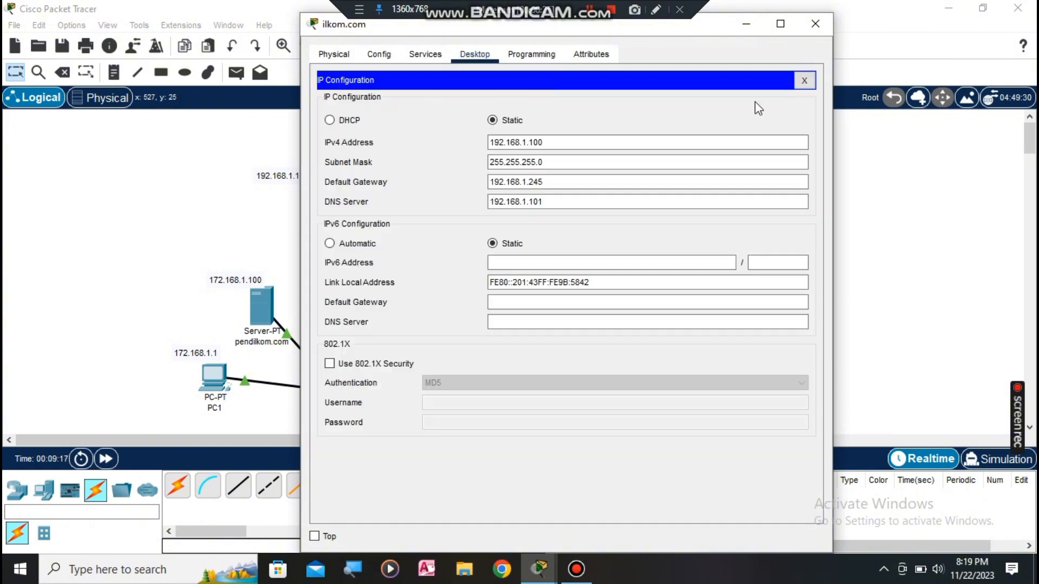
{"action": "left_click", "coordinate": [815, 24]}
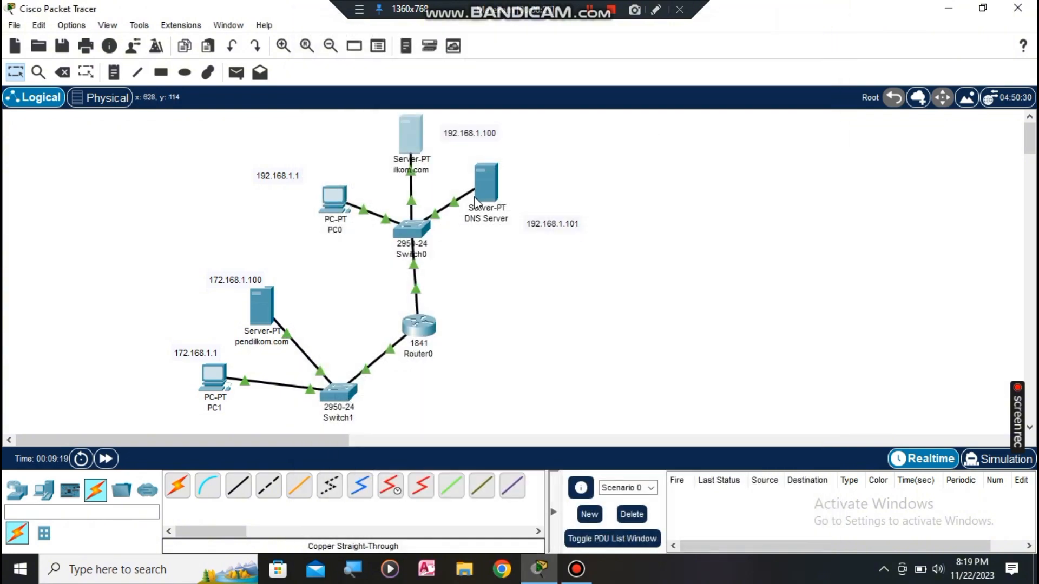
Step: Add a DNS record named pendilkom.com with address 172.168.1.100 on the DNS Server
{"action": "left_click", "coordinate": [493, 186]}
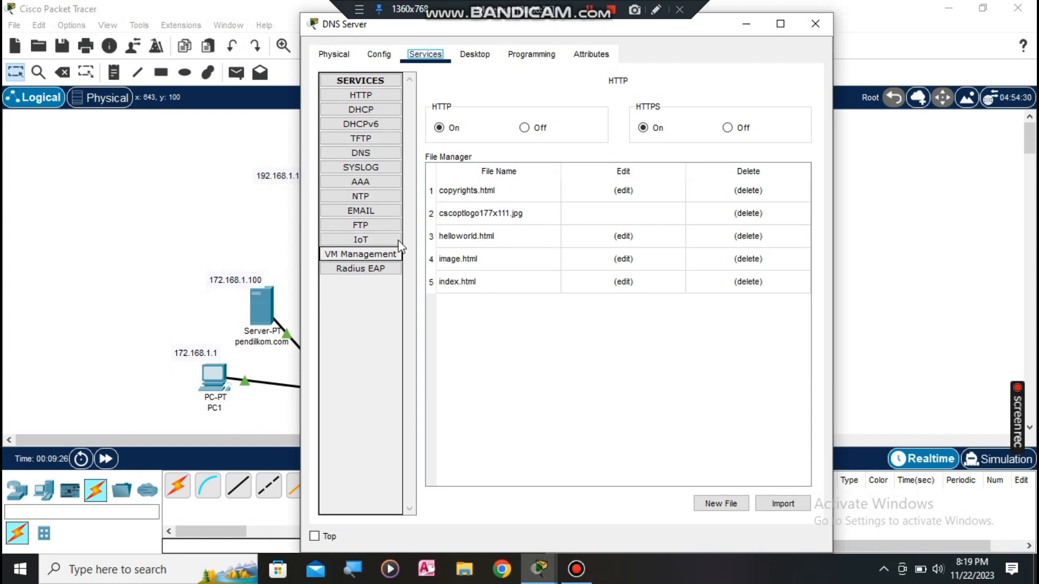
{"action": "left_click", "coordinate": [389, 151]}
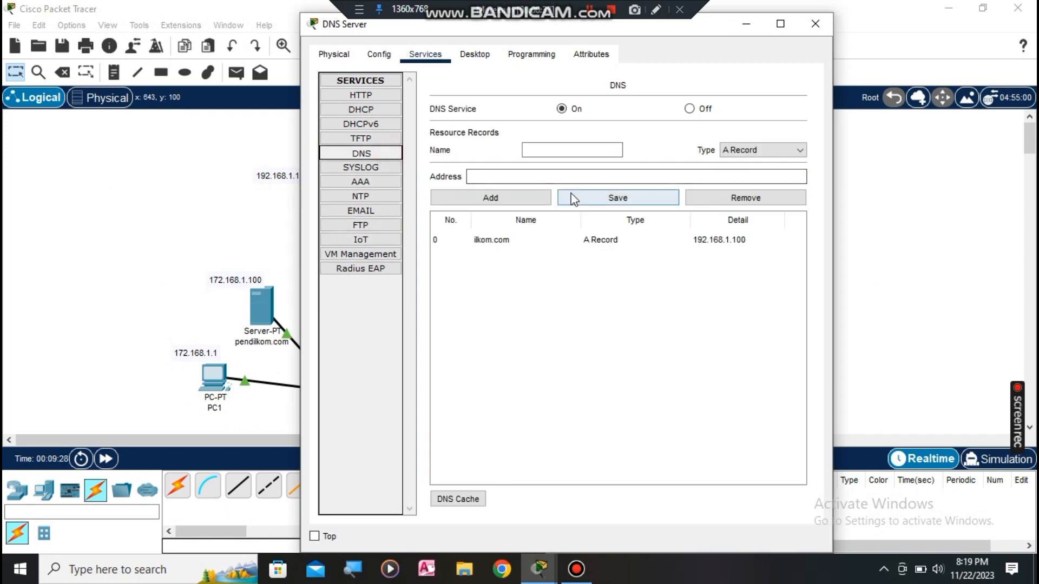
{"action": "left_click", "coordinate": [583, 151]}
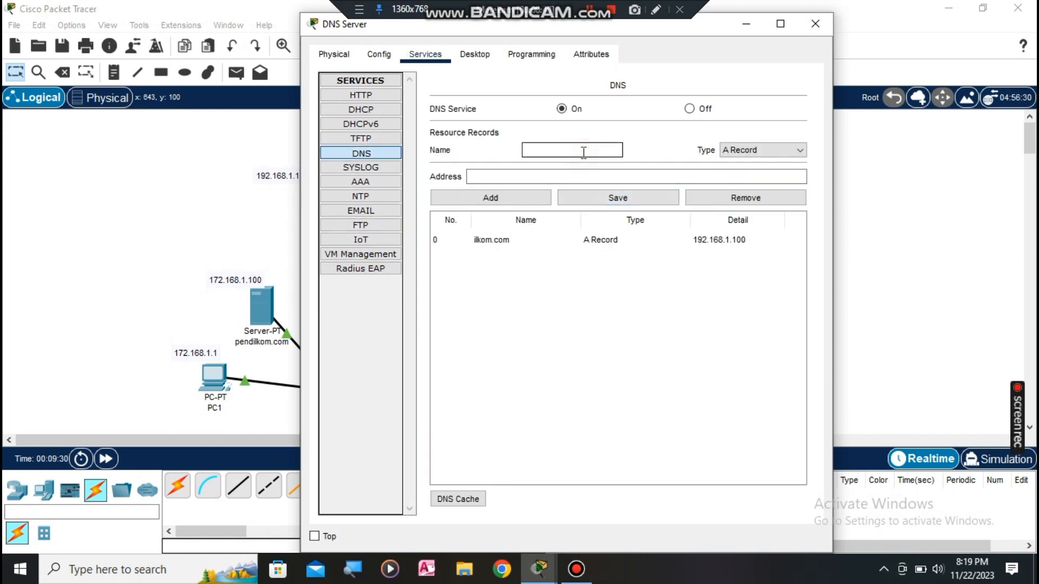
{"action": "type", "text": "pendilkom.com"}
{"action": "left_click", "coordinate": [594, 177]}
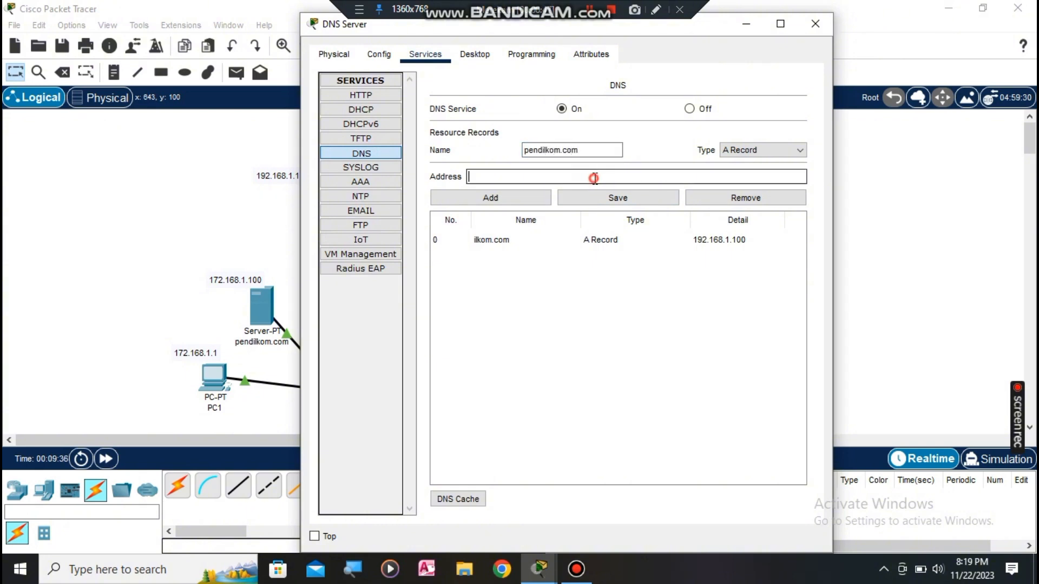
{"action": "type", "text": "172.168.1"}
{"action": "type", "text": ".100"}
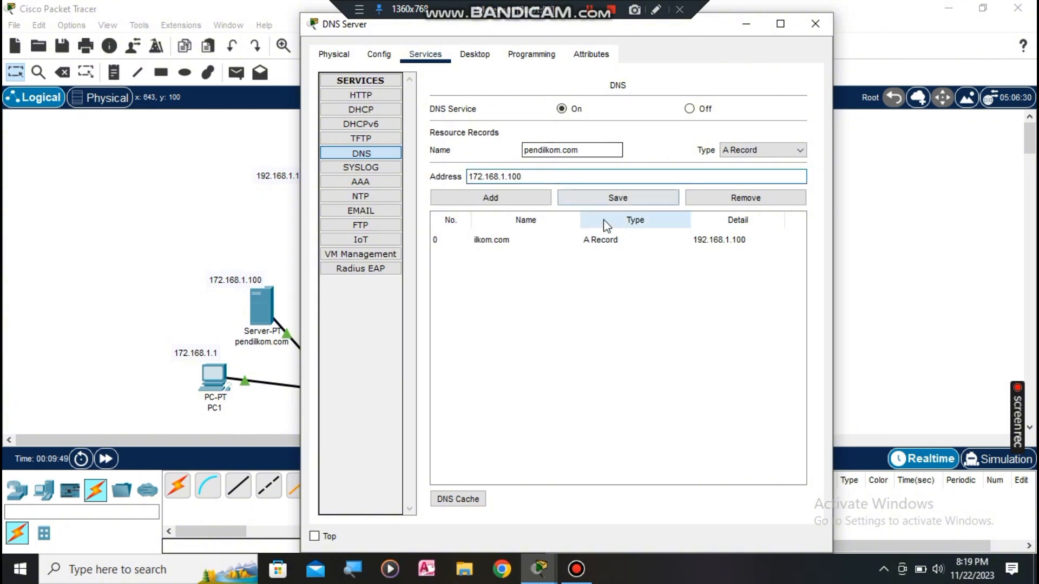
{"action": "left_click", "coordinate": [548, 198]}
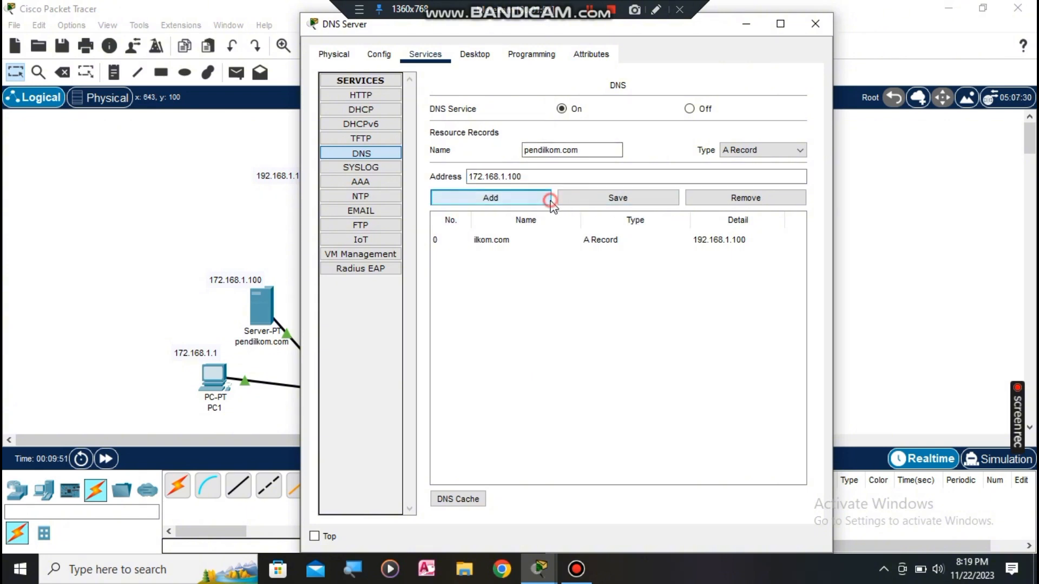
Step: Check the ilkom.com and pendilkom.com records, then close the DNS Server window
{"action": "left_click", "coordinate": [552, 238]}
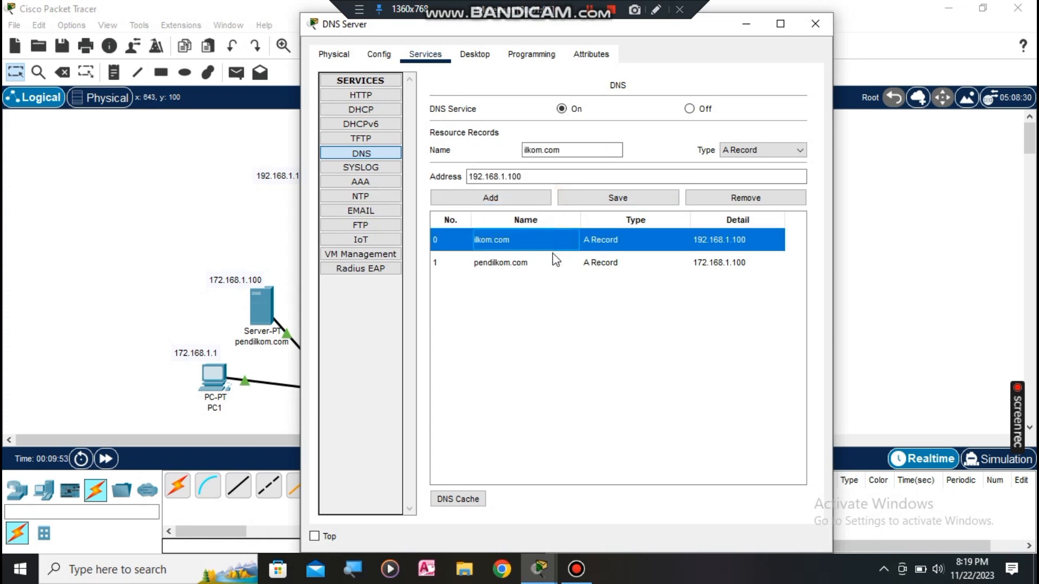
{"action": "left_click", "coordinate": [553, 257]}
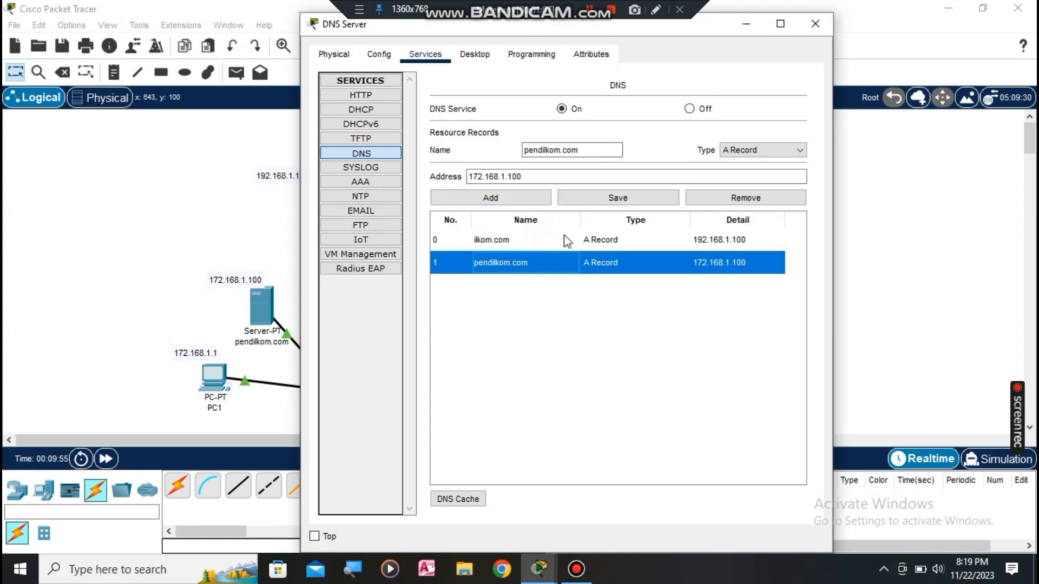
{"action": "left_click", "coordinate": [822, 33]}
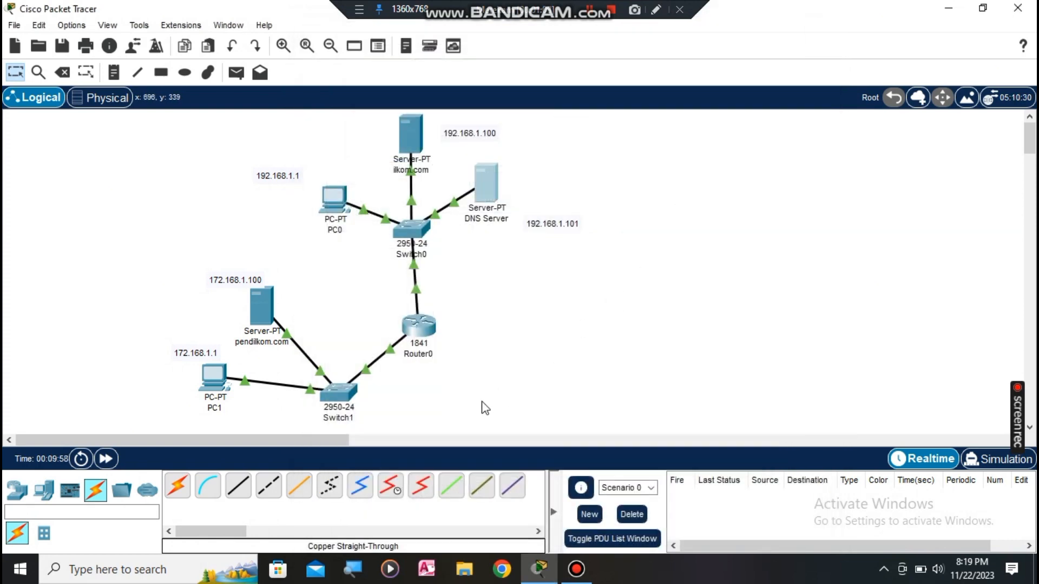
Step: Ping 192.168.1.1 from PC1's Command Prompt and confirm the replies
{"action": "left_click", "coordinate": [212, 378]}
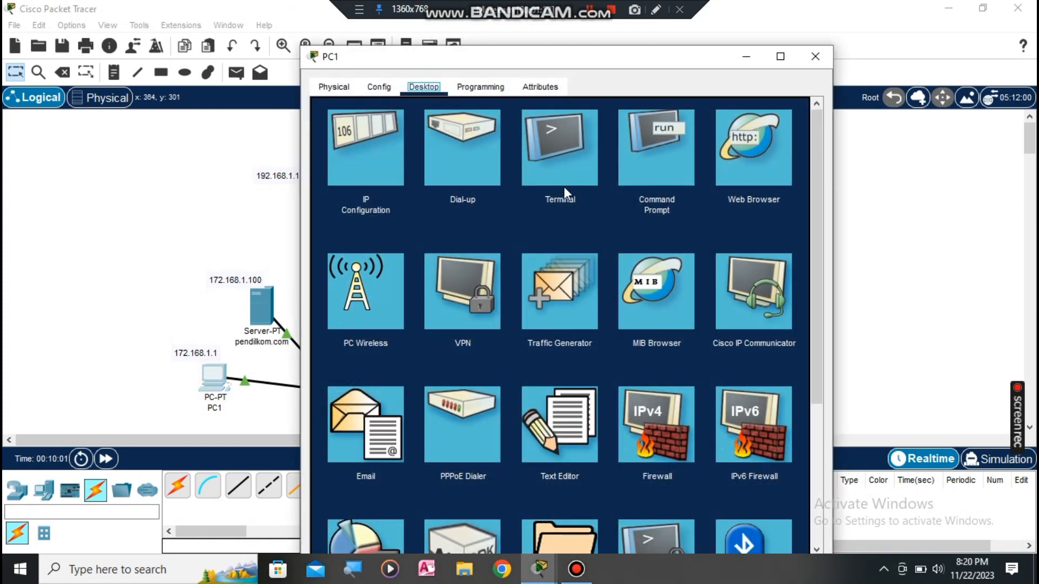
{"action": "left_click", "coordinate": [652, 148]}
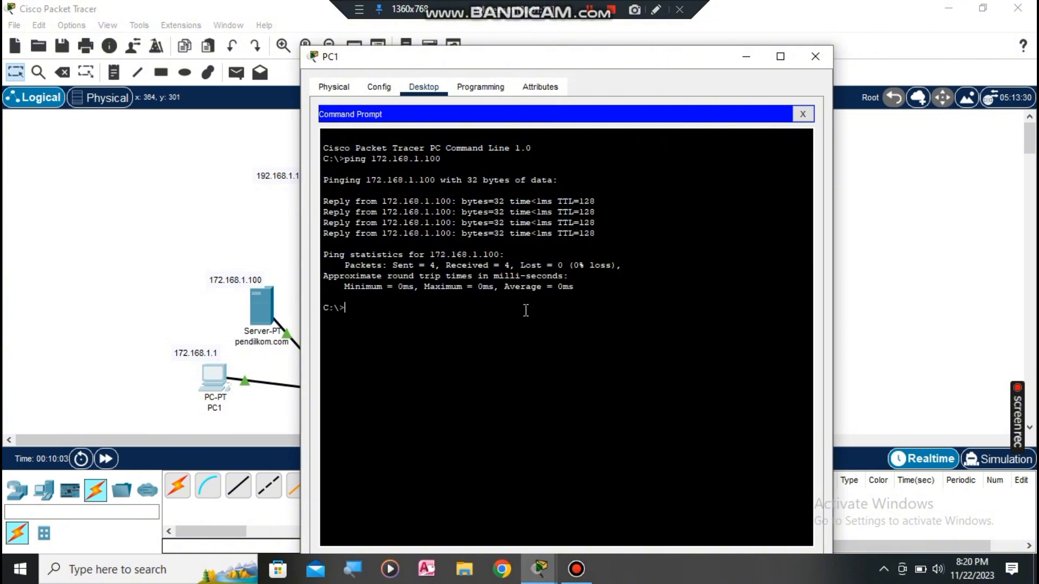
{"action": "type", "text": "ping 192.168.1.1"}
{"action": "key", "text": "Return"}
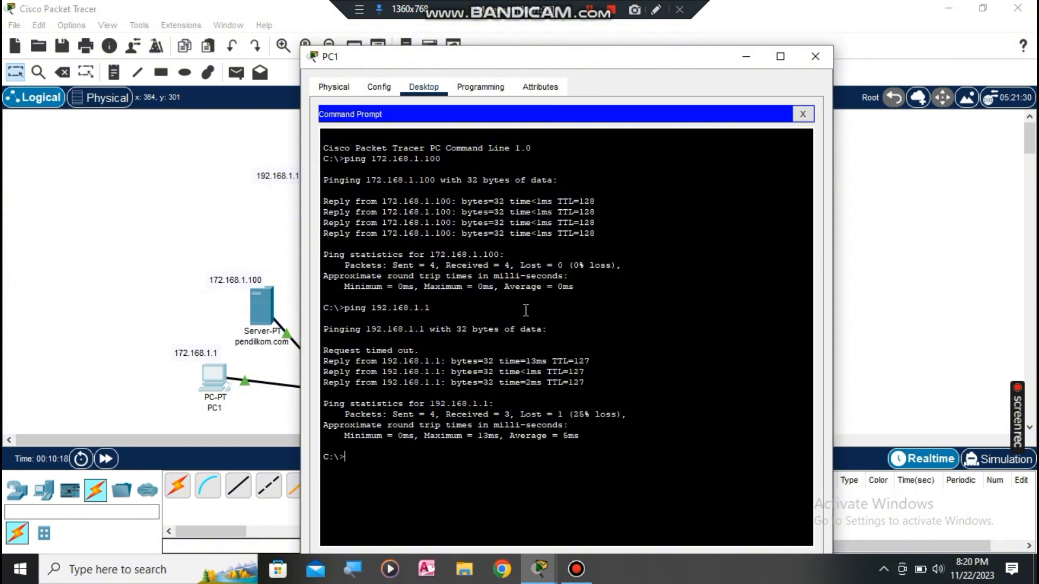
{"action": "left_click", "coordinate": [826, 52]}
Step: Ping 172.168.1.1 from PC0's Command Prompt across the router and confirm success
{"action": "left_click", "coordinate": [334, 197]}
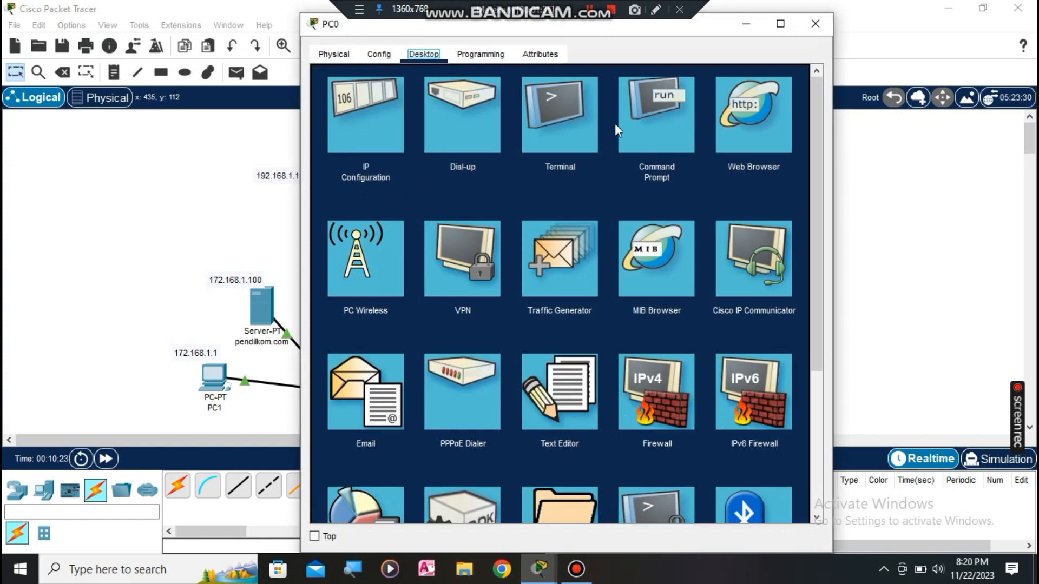
{"action": "left_click", "coordinate": [627, 125]}
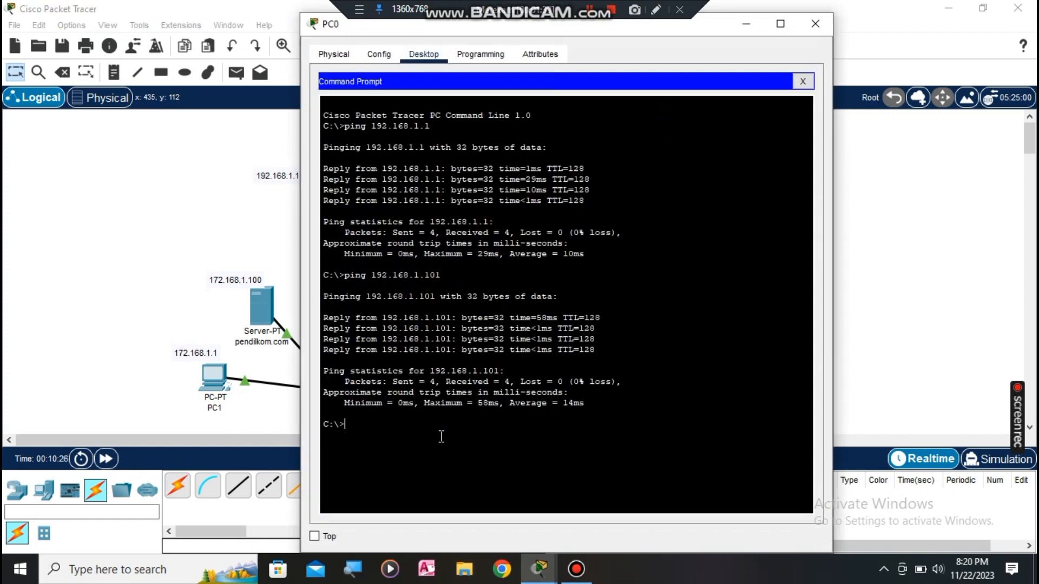
{"action": "type", "text": "pin"}
{"action": "type", "text": "g 19"}
{"action": "type", "text": "7"}
{"action": "type", "text": "2."}
{"action": "type", "text": "1"}
{"action": "type", "text": "68"}
{"action": "type", "text": ".1.1"}
{"action": "key", "text": "Return"}
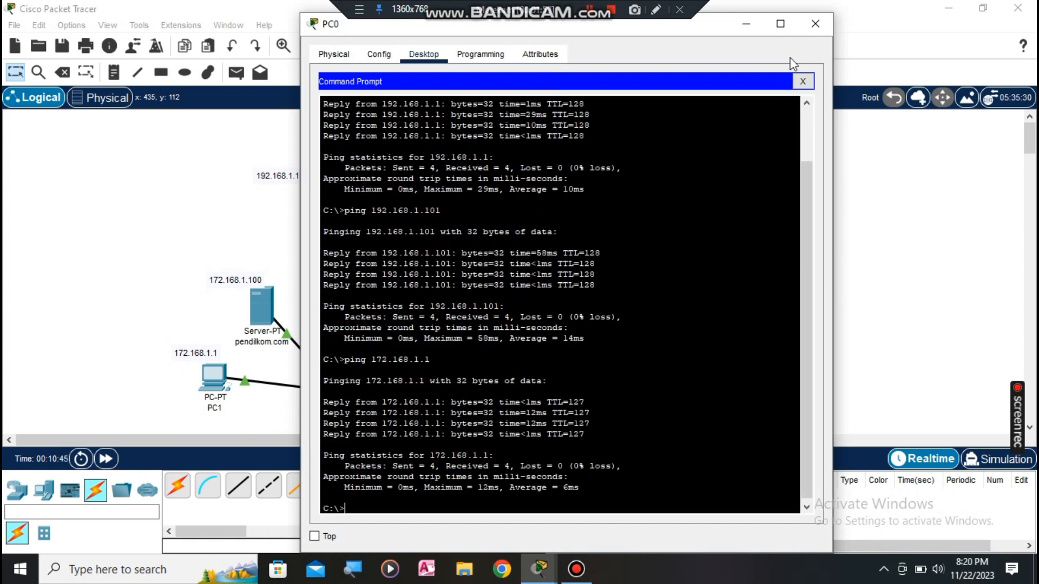
{"action": "scroll", "coordinate": [734, 194], "scroll_direction": "up", "scroll_amount": 2}
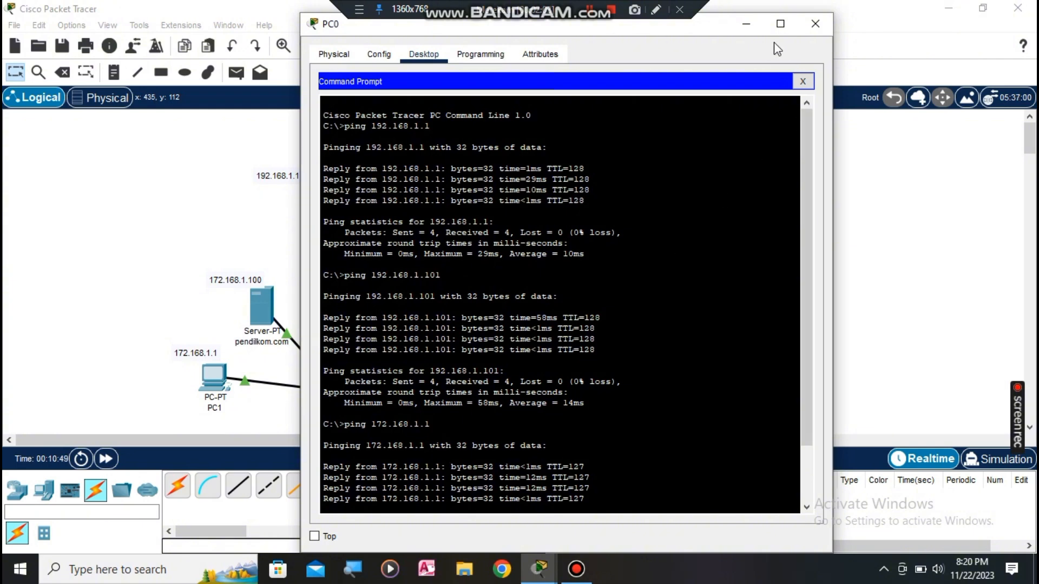
{"action": "left_click", "coordinate": [815, 23]}
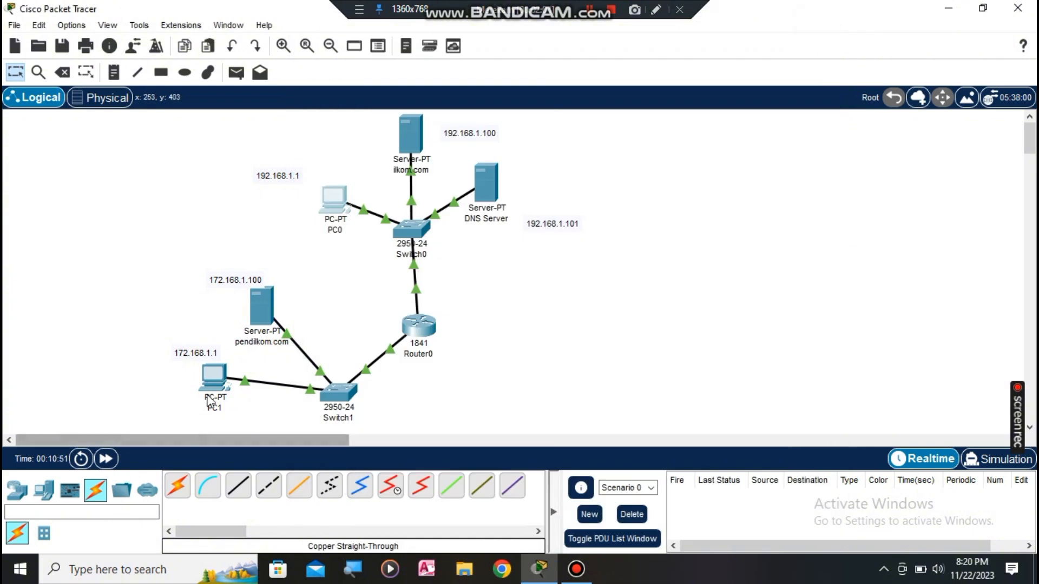
Step: Replace the DNS Server's 0.0.0.0 default gateway with 192.168.1.245 and close its window
{"action": "left_click", "coordinate": [489, 198]}
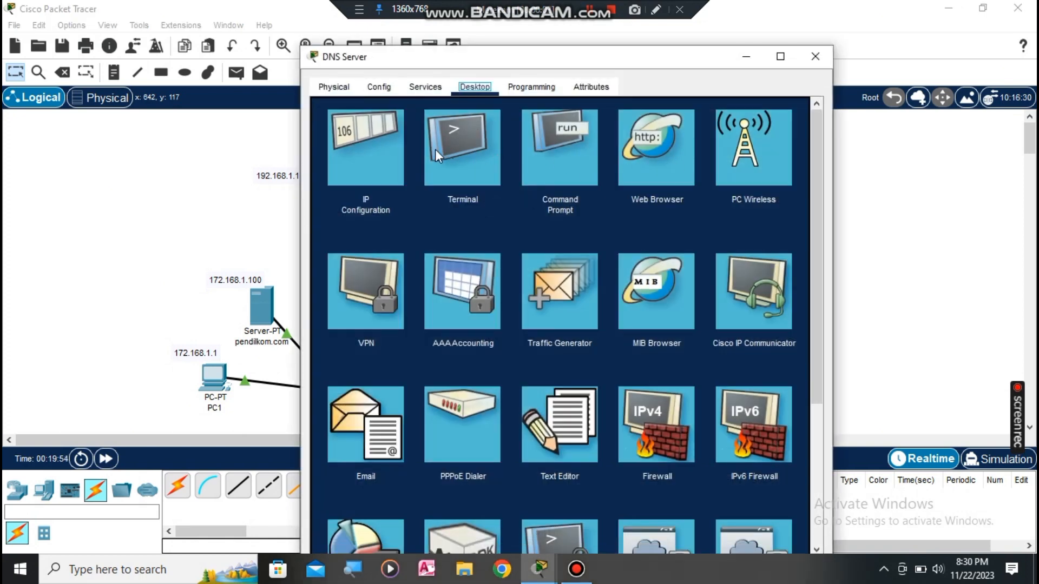
{"action": "left_click", "coordinate": [392, 145]}
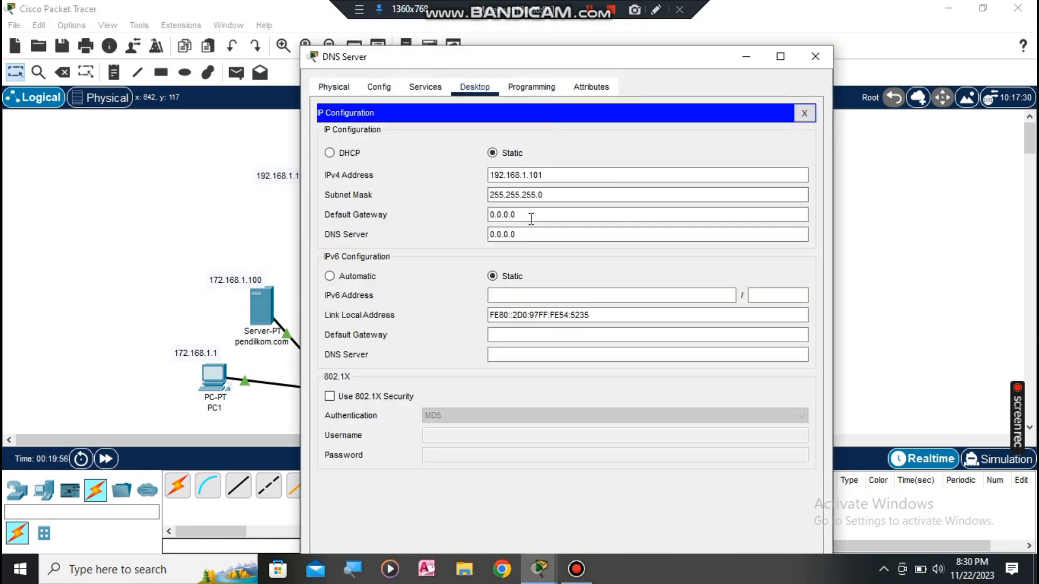
{"action": "left_click", "coordinate": [528, 217]}
{"action": "double_click", "coordinate": [529, 218]}
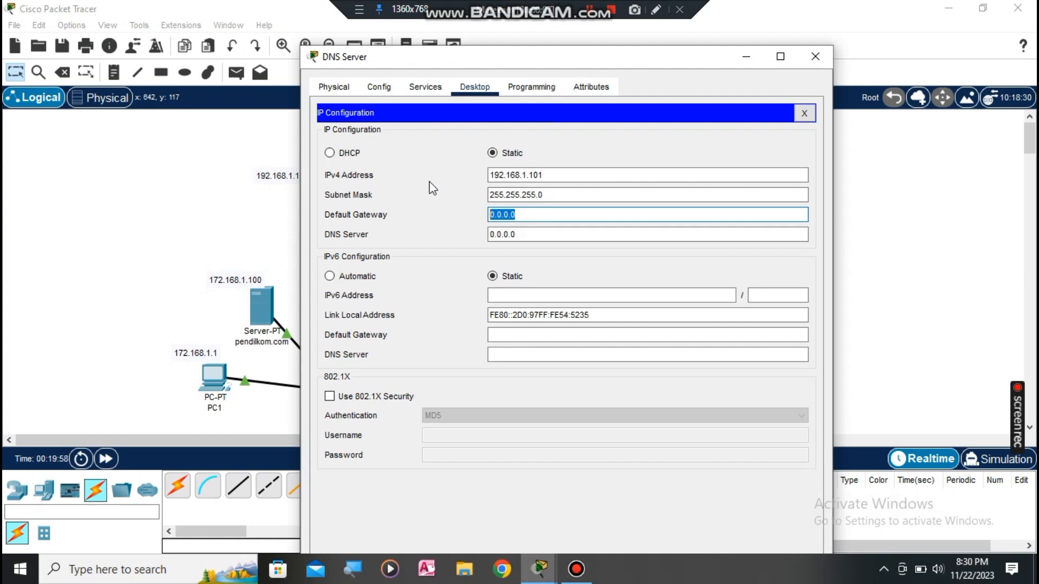
{"action": "type", "text": "192.168.1.245"}
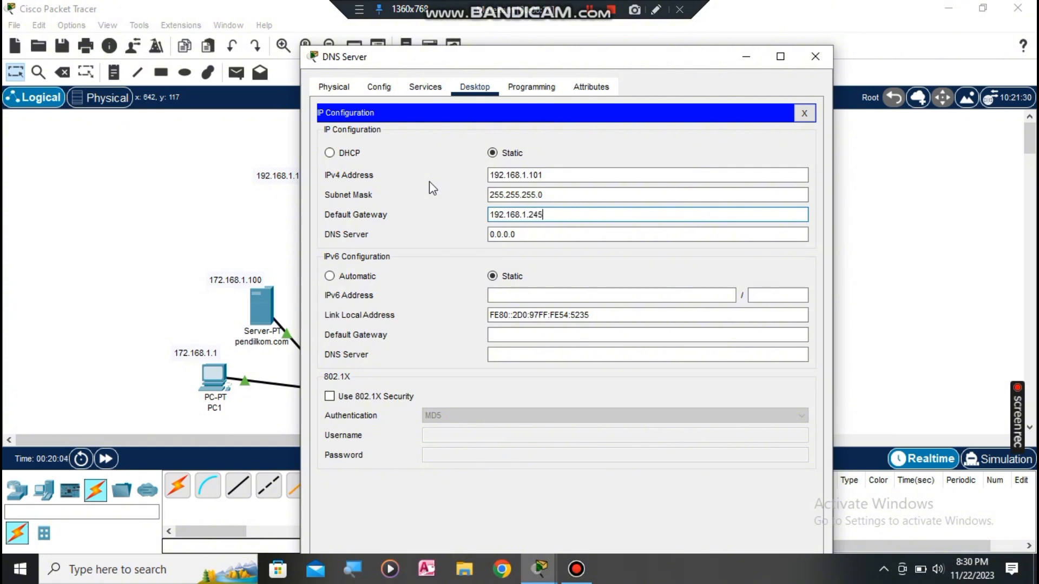
{"action": "left_click", "coordinate": [534, 237]}
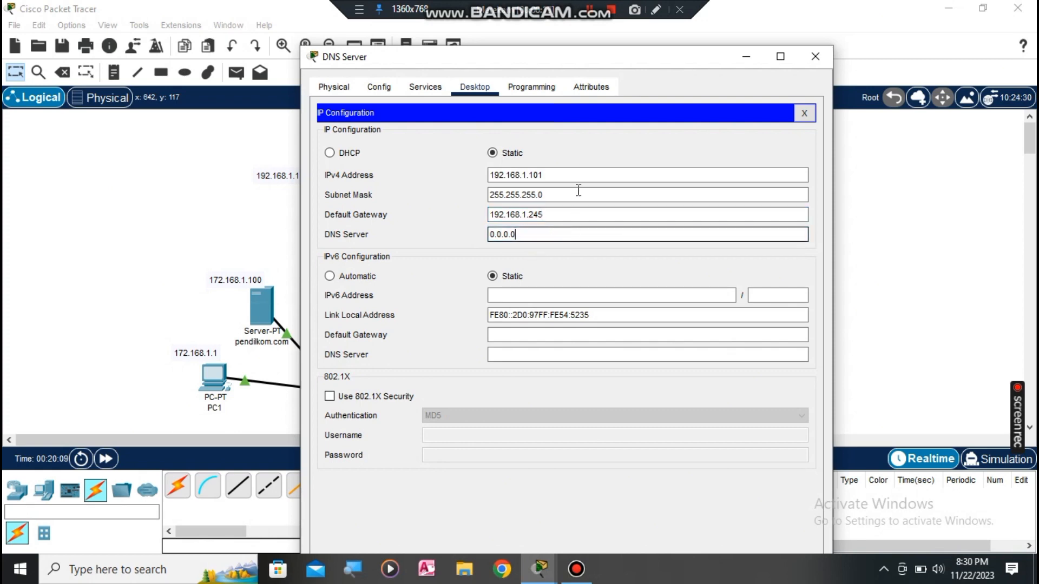
{"action": "left_click", "coordinate": [765, 130]}
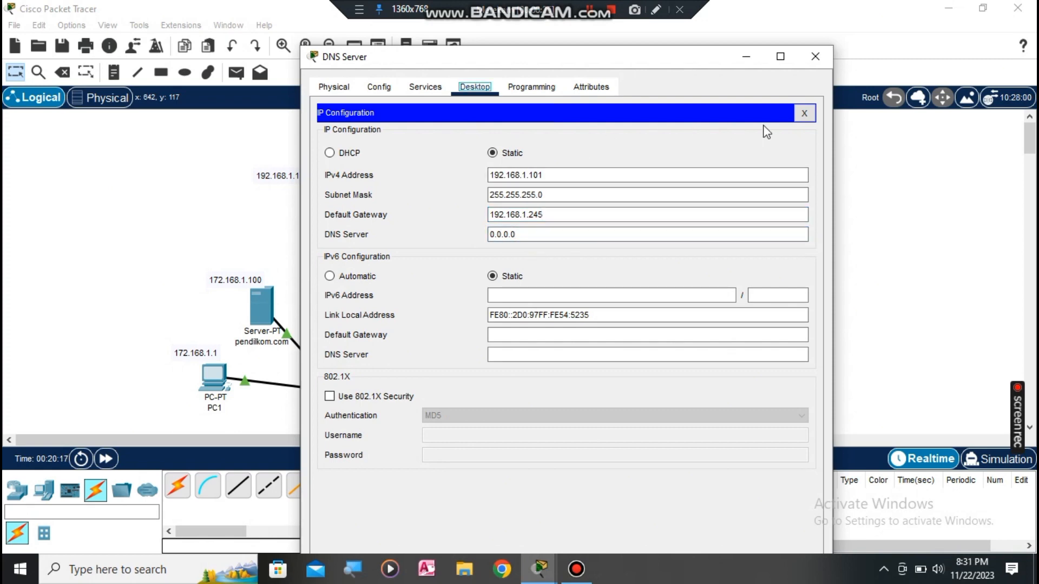
{"action": "left_click", "coordinate": [815, 60]}
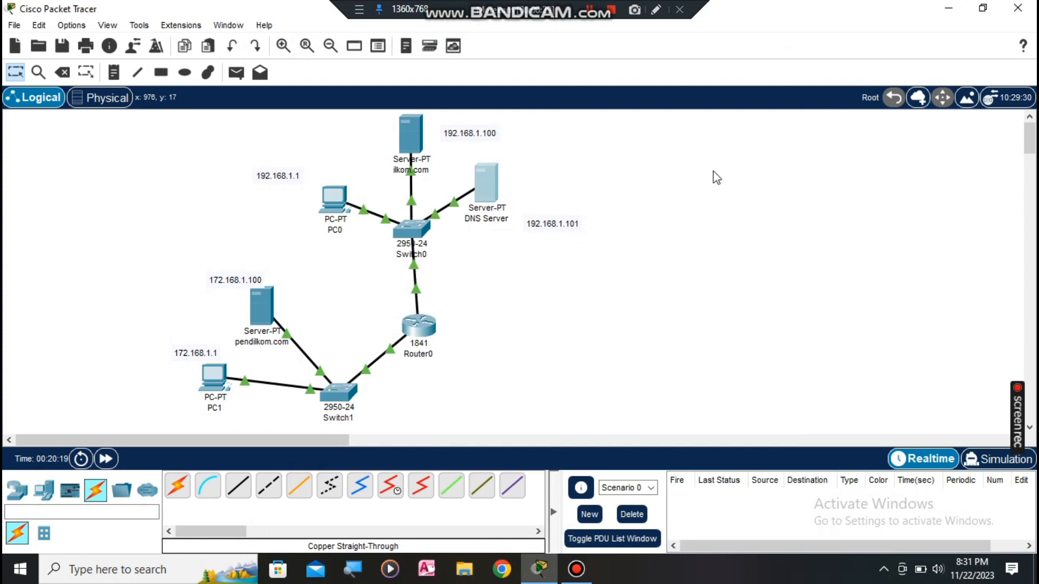
Step: Browse to the ilkom.com web server from PC1's web browser
{"action": "left_click", "coordinate": [614, 287]}
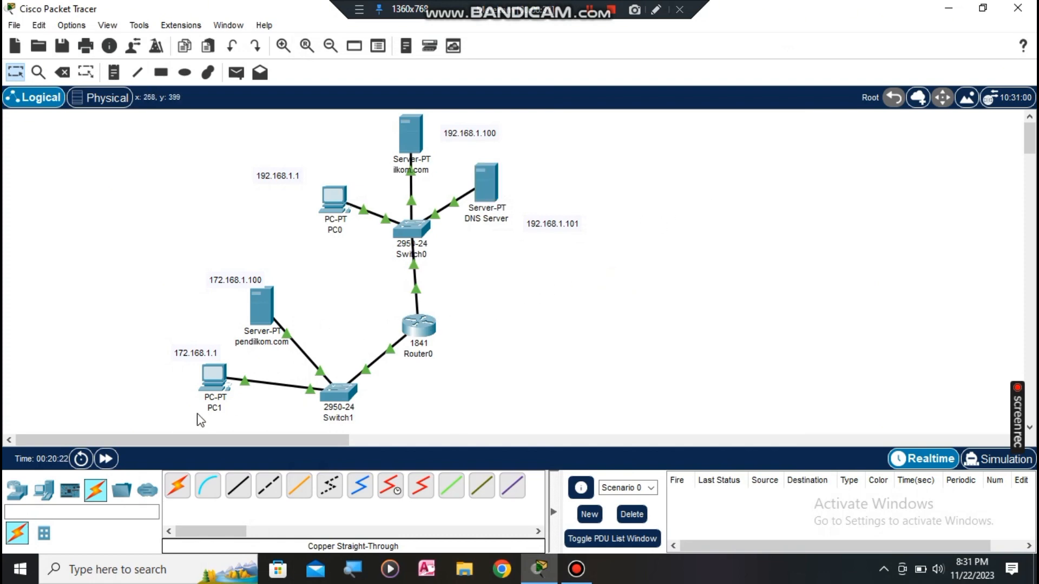
{"action": "left_click", "coordinate": [209, 378]}
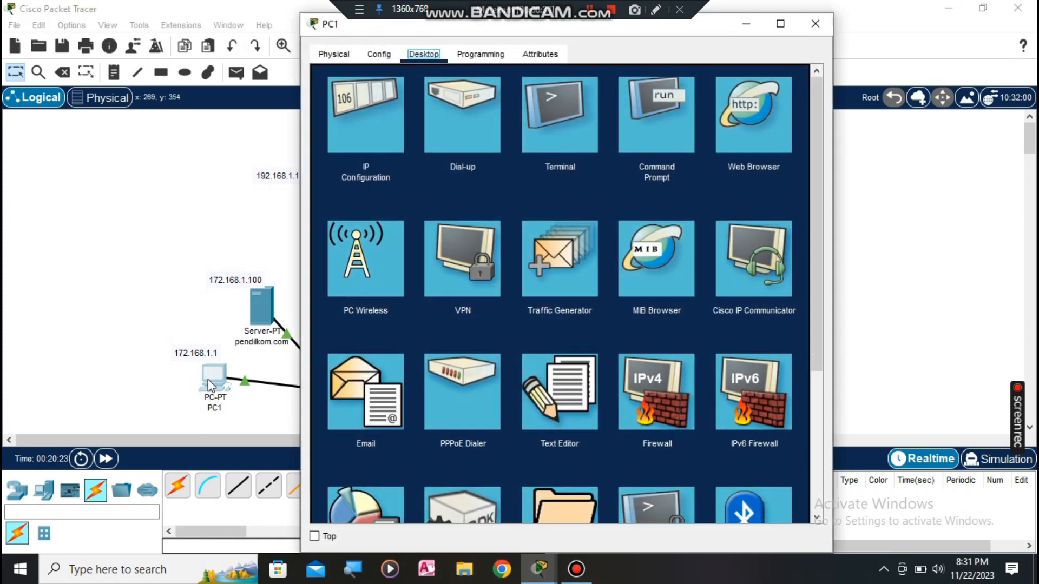
{"action": "left_click", "coordinate": [751, 131]}
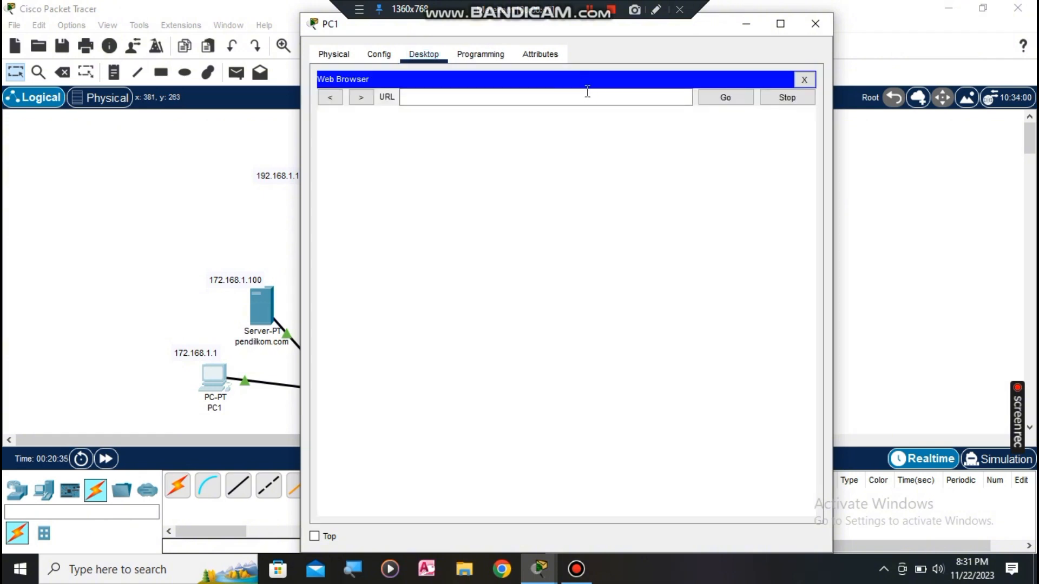
{"action": "left_click", "coordinate": [587, 92]}
{"action": "type", "text": "htt"}
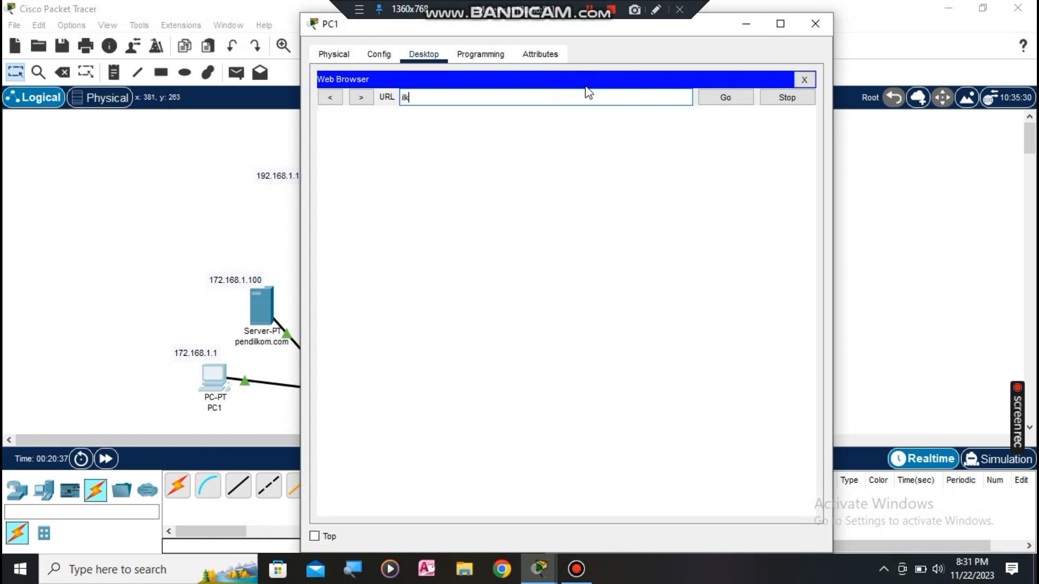
{"action": "key", "text": "BackSpace"}
{"action": "type", "text": "llkom.com"}
{"action": "key", "text": "Return"}
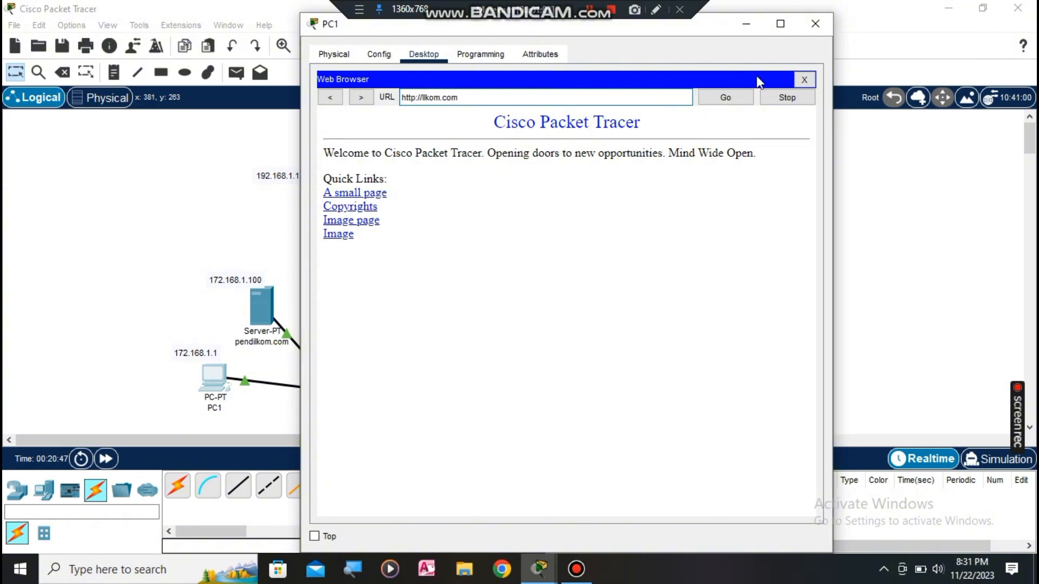
{"action": "left_click", "coordinate": [815, 23]}
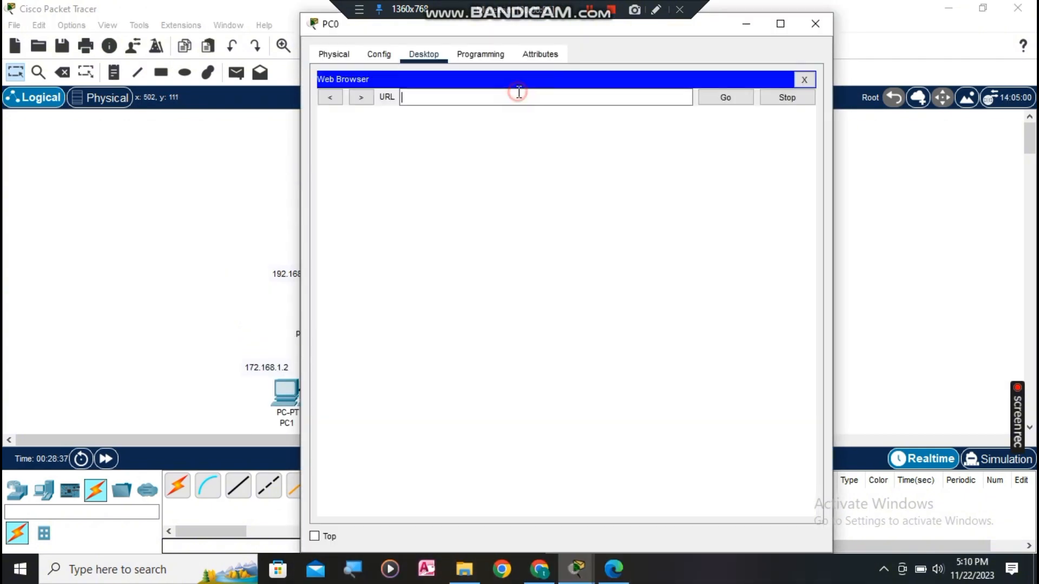
{"action": "type", "text": "endilkom"}
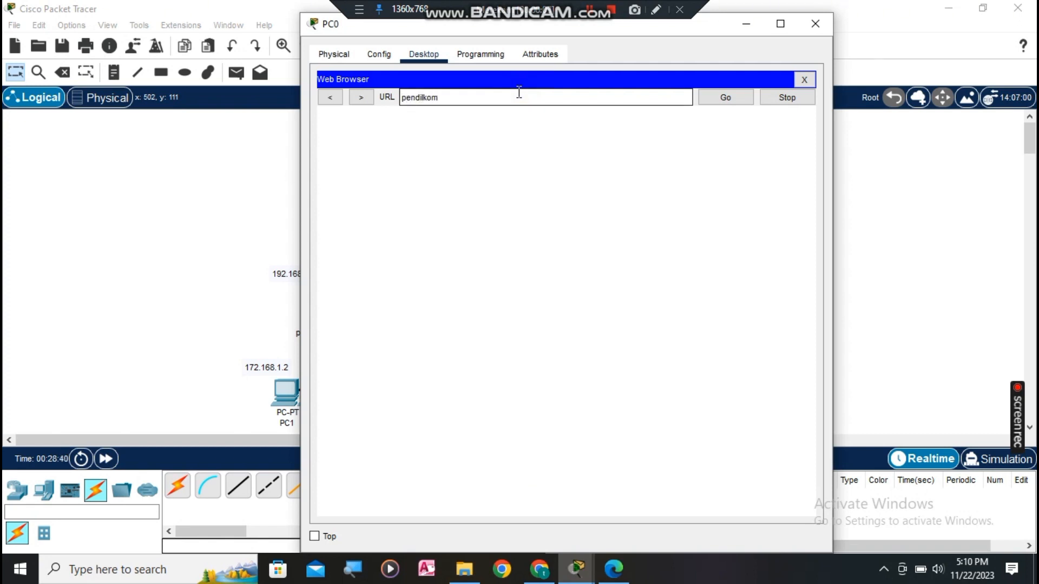
{"action": "type", "text": ".com"}
{"action": "key", "text": "Return"}
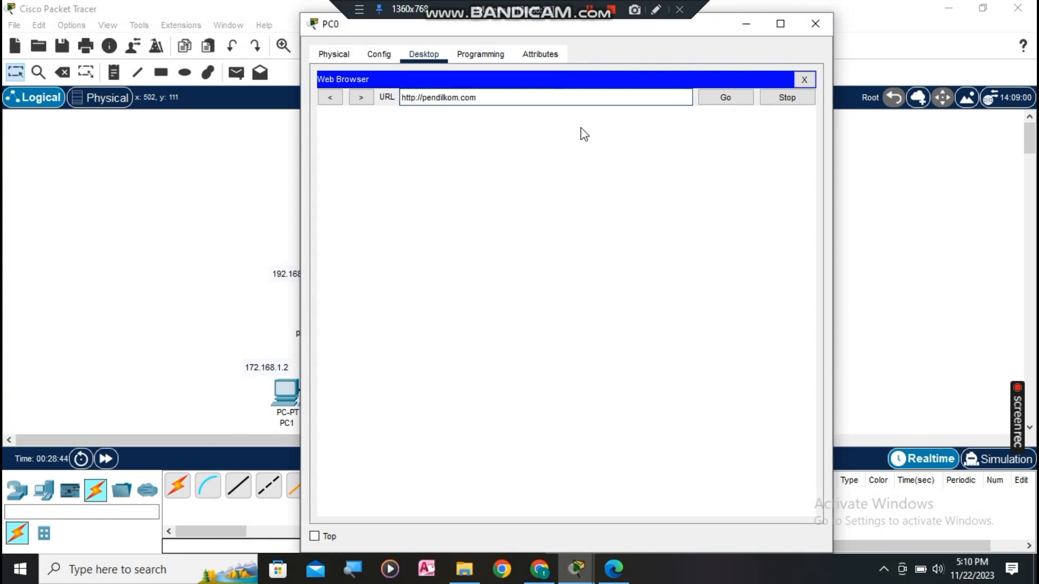
{"action": "left_click", "coordinate": [725, 98]}
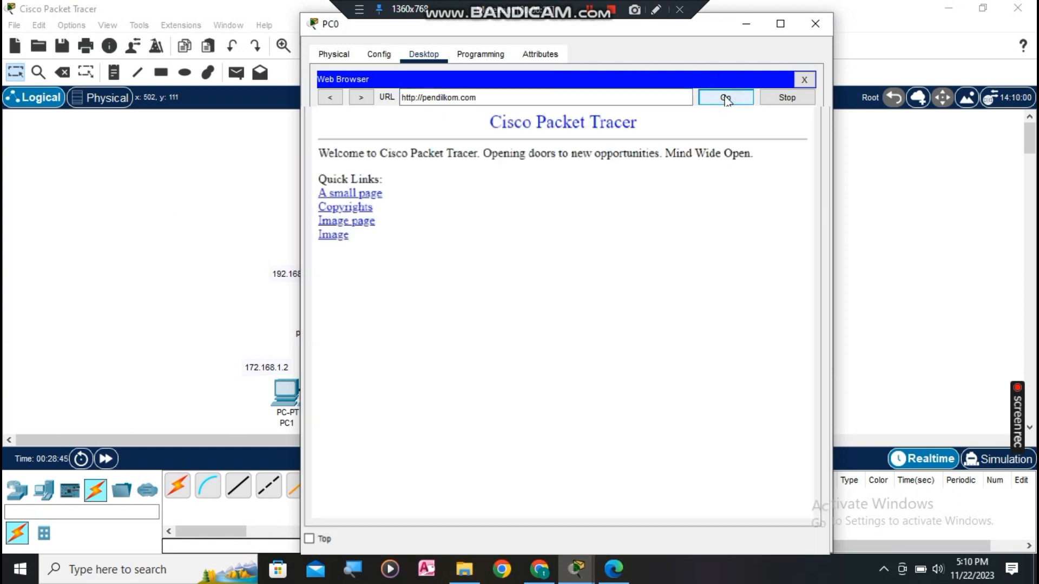